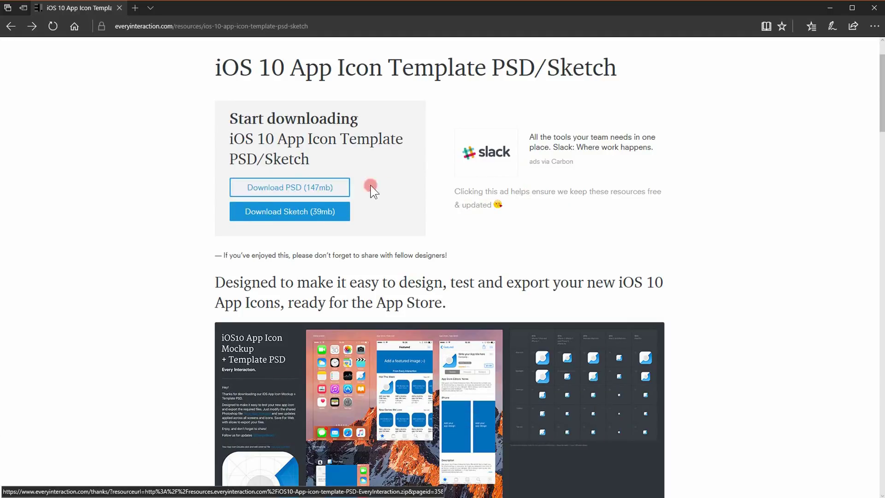
# Request the PSD download of the iOS 10 App Icon Template and dismiss the duplicate download
pyautogui.click(314, 186)
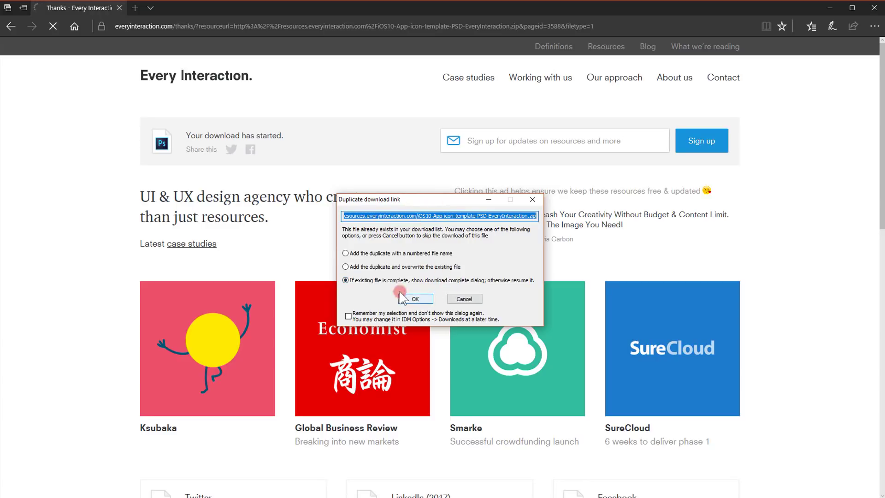
pyautogui.click(534, 199)
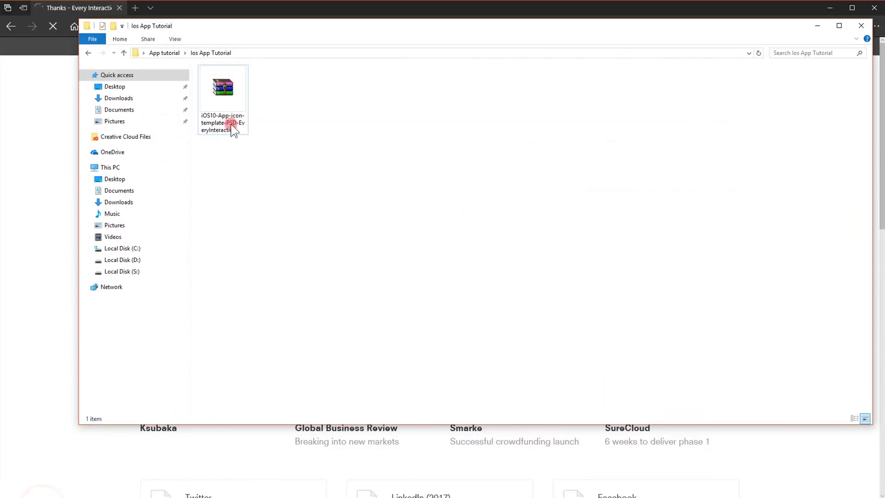
# Extract the iOS10-App-icon-template-EveryInteraction folder from the downloaded archive into the Ios App Tutorial folder and check its contents
pyautogui.click(233, 109)
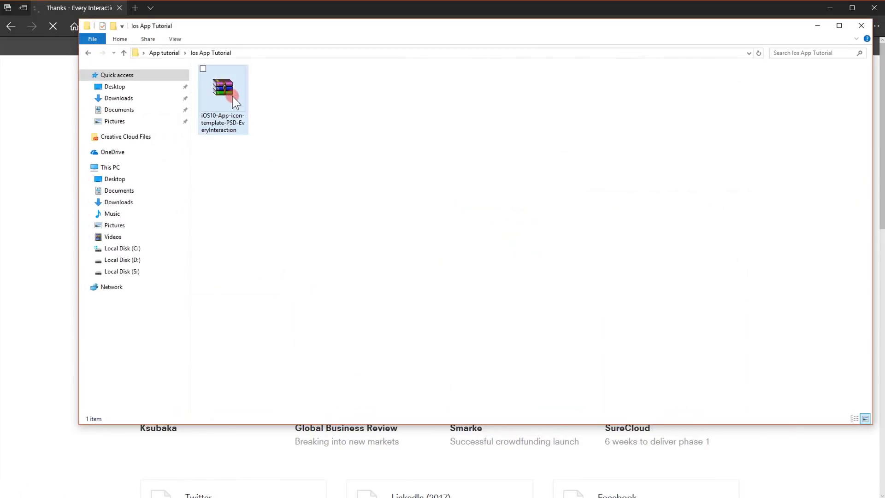
pyautogui.click(245, 108)
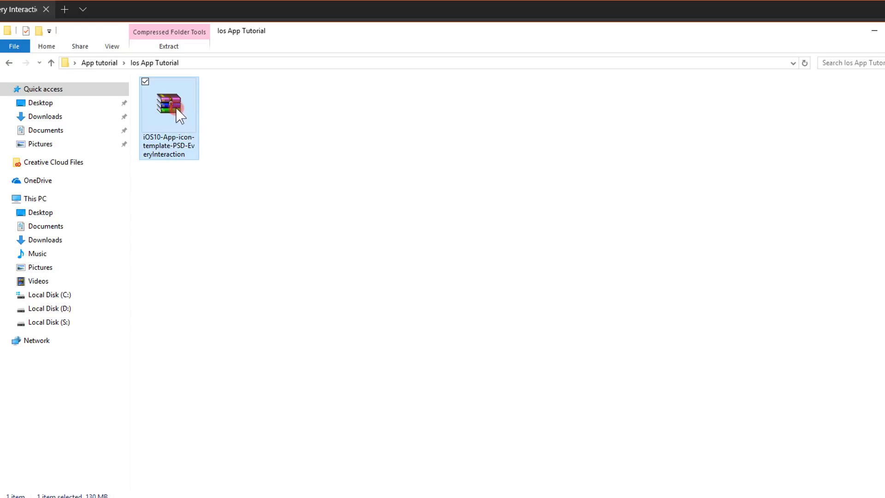
pyautogui.doubleClick(164, 128)
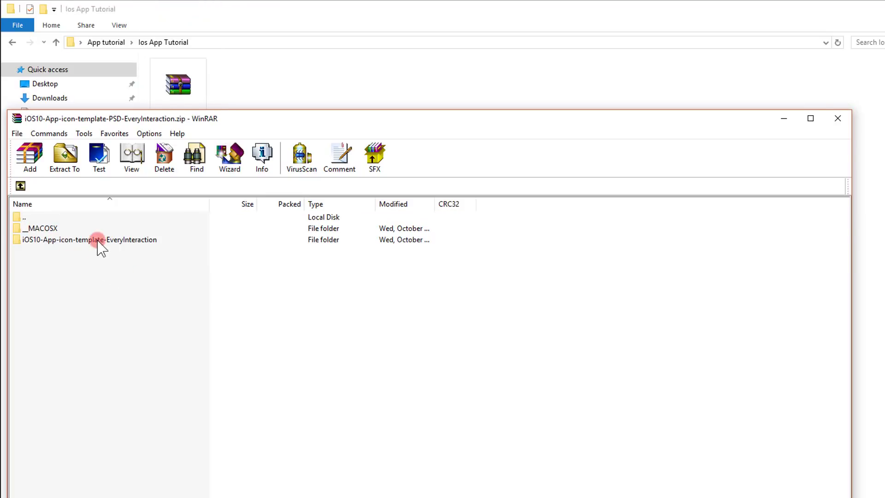
pyautogui.moveTo(98, 242); pyautogui.dragTo(313, 81)
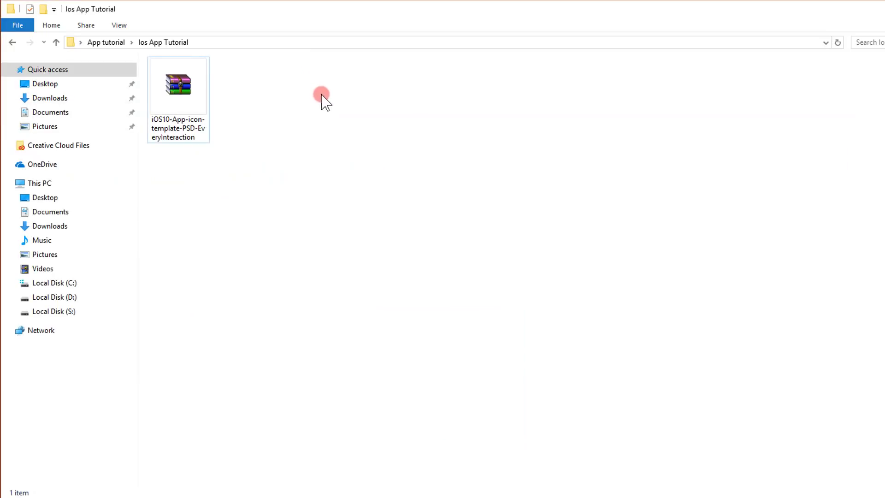
pyautogui.click(837, 118)
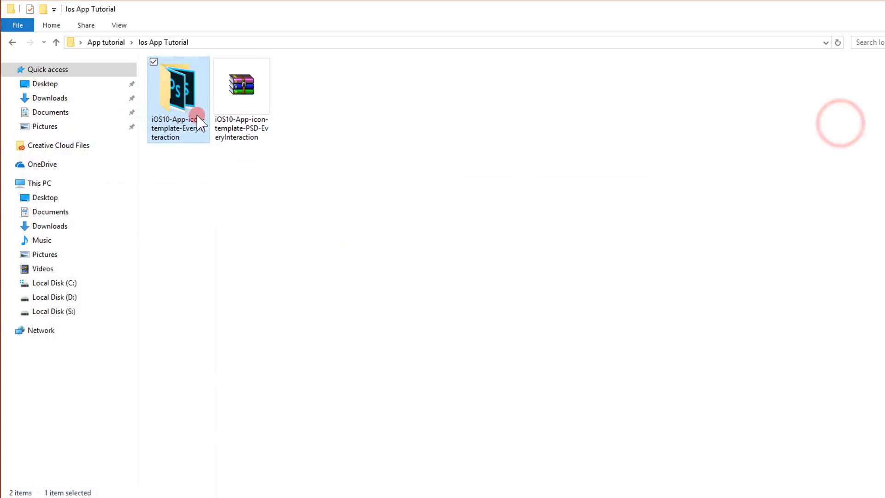
pyautogui.doubleClick(182, 113)
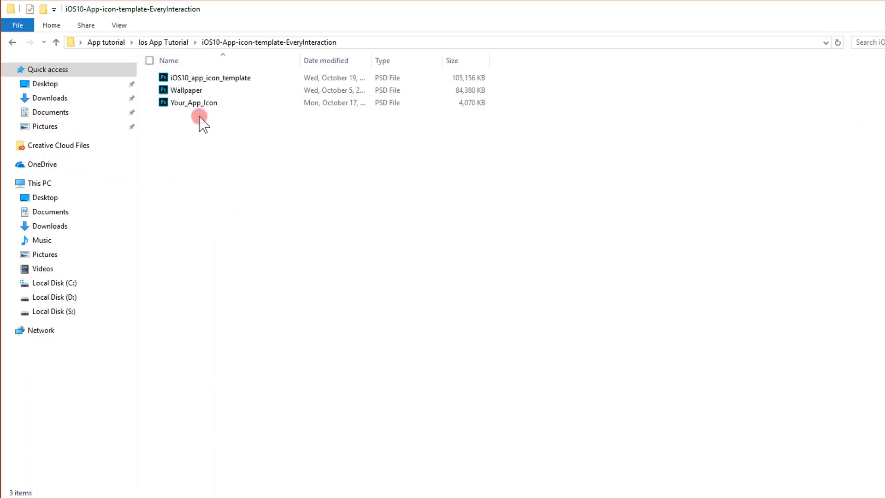
pyautogui.click(181, 41)
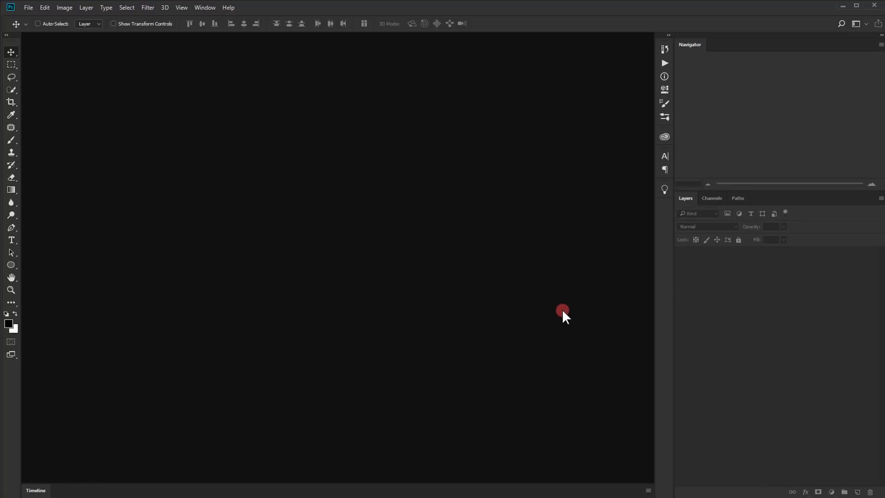
# Switch to Photoshop and create a 1124 × 1124 px document at 72 pixels/inch, RGB 8 bit, white background, without color management
pyautogui.click(28, 7)
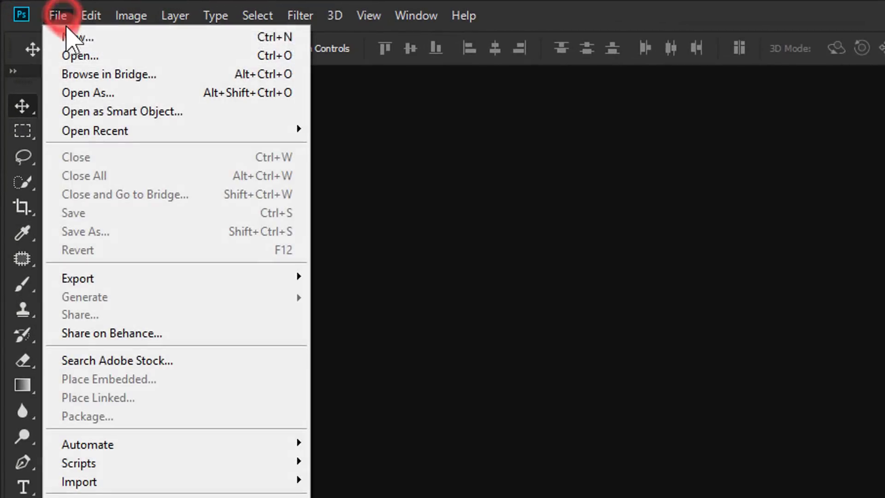
pyautogui.click(67, 33)
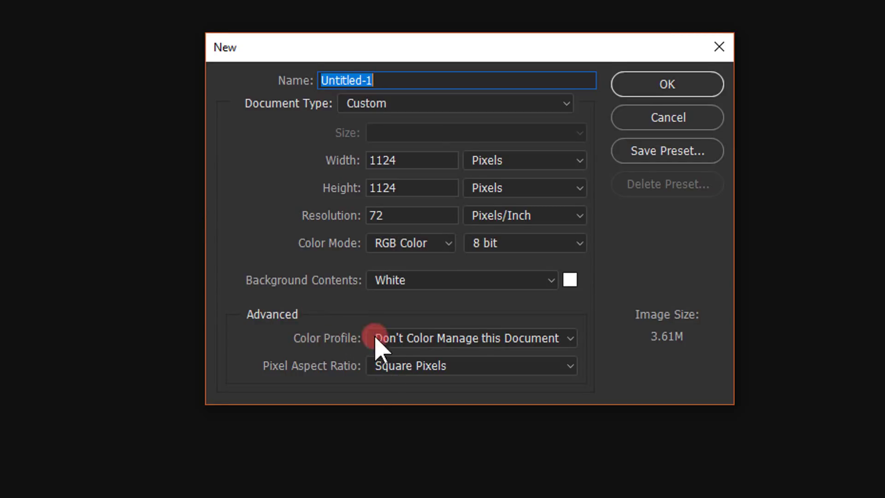
pyautogui.click(434, 338)
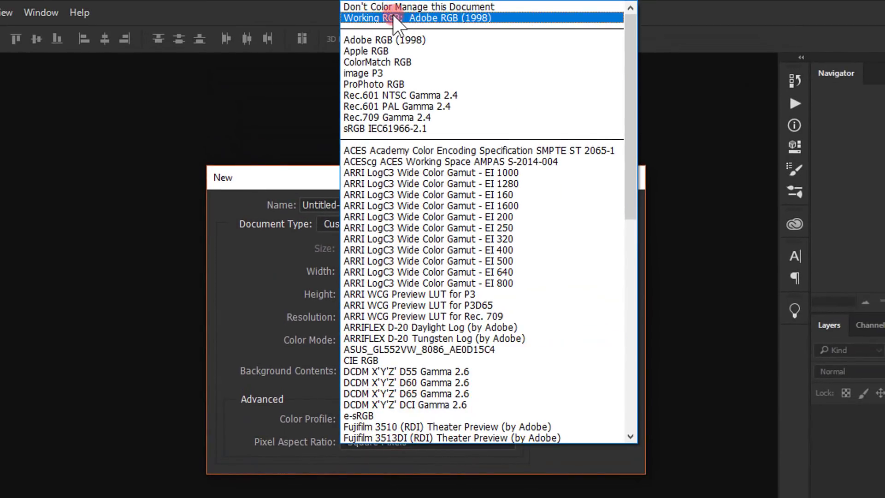
pyautogui.click(438, 7)
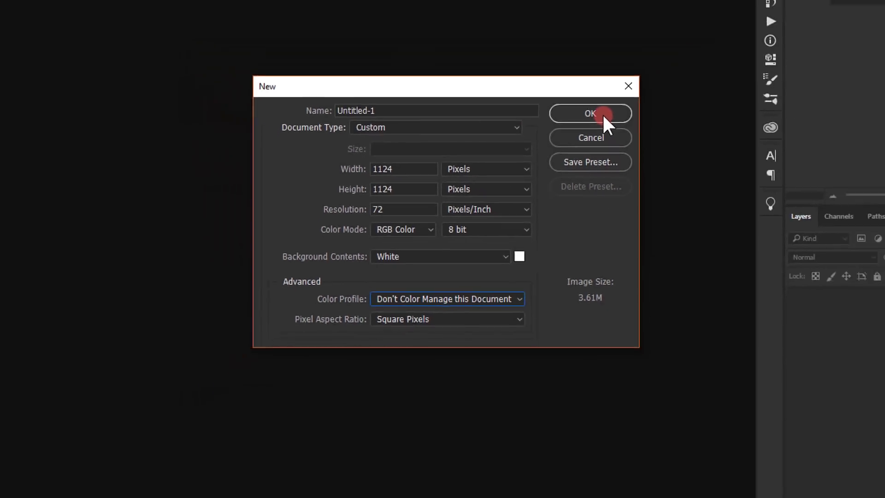
pyautogui.click(602, 114)
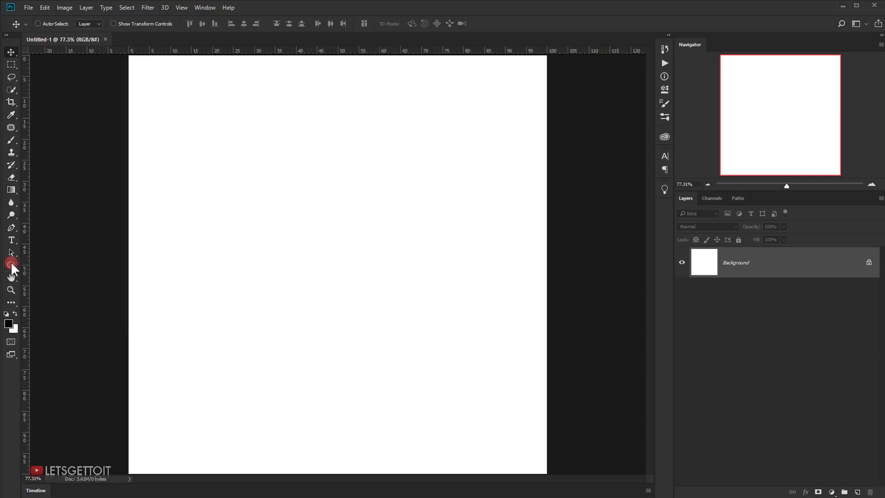
# Create a 1024 × 1024 px rounded rectangle with 234 px corner radii, drawn from its center
pyautogui.moveTo(10, 262); pyautogui.dragTo(61, 275)
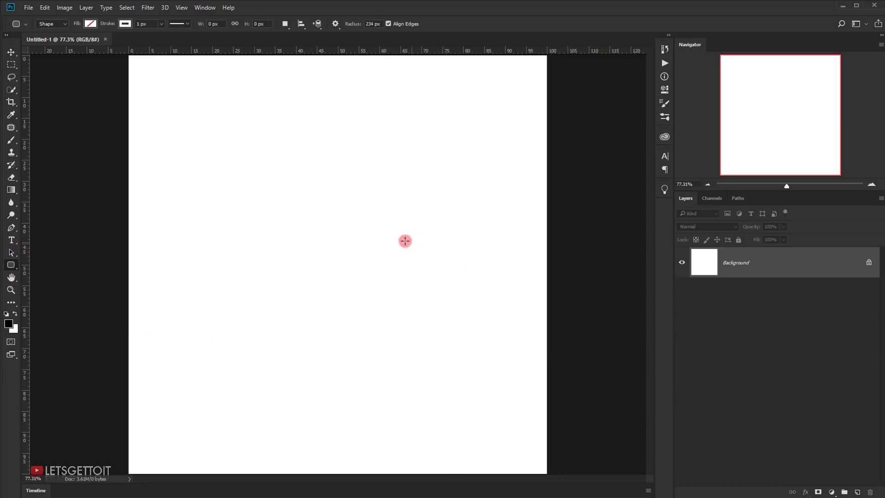
pyautogui.click(323, 225)
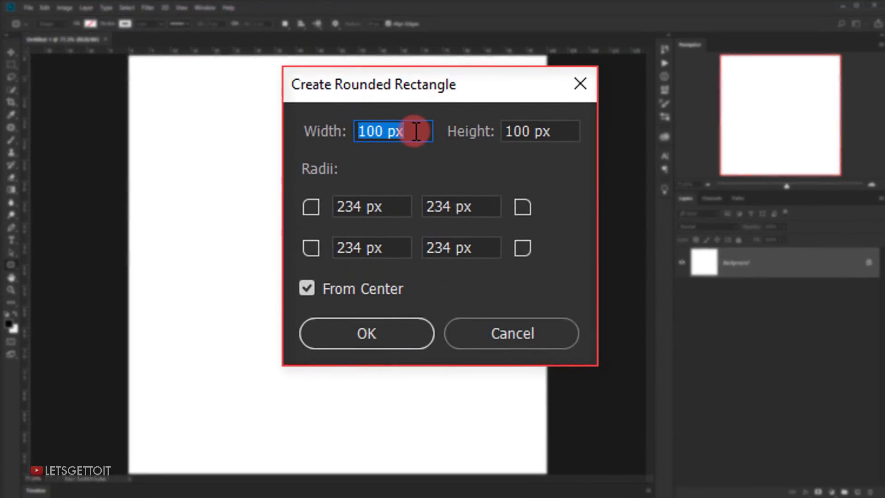
pyautogui.write('1024')
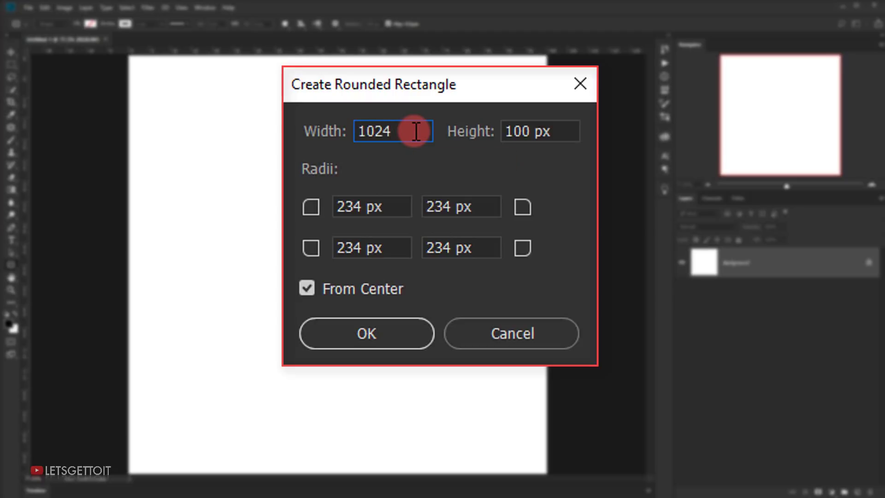
pyautogui.press('Tab')
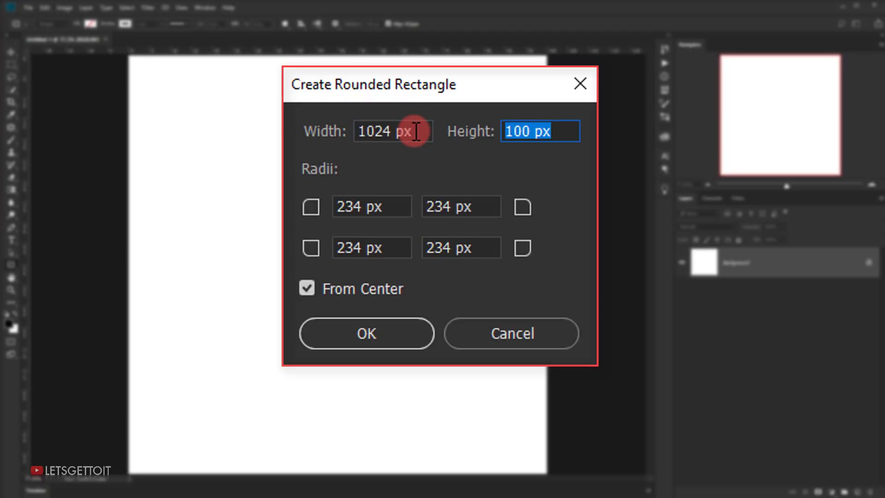
pyautogui.write('1024')
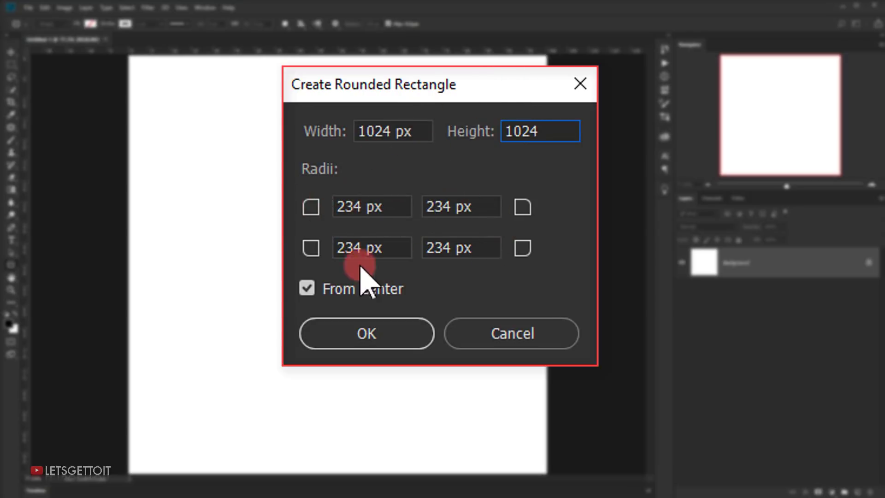
pyautogui.click(361, 334)
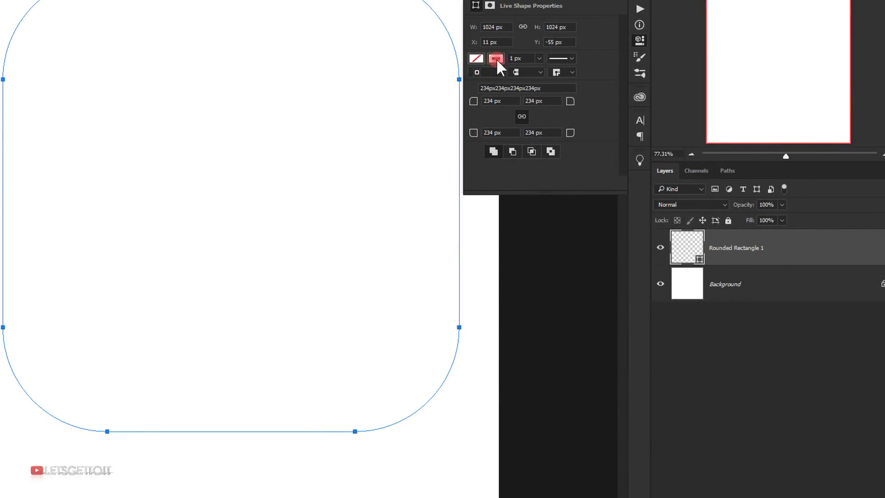
# Remove the rounded rectangle's stroke and fill it with the solid color #bfc6ce
pyautogui.click(496, 59)
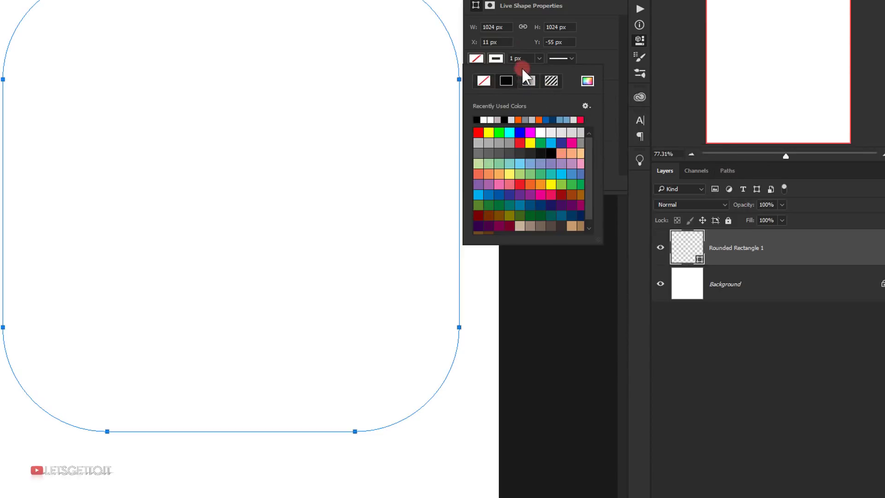
pyautogui.click(483, 80)
pyautogui.click(496, 58)
pyautogui.click(588, 82)
pyautogui.moveTo(582, 211); pyautogui.dragTo(589, 217)
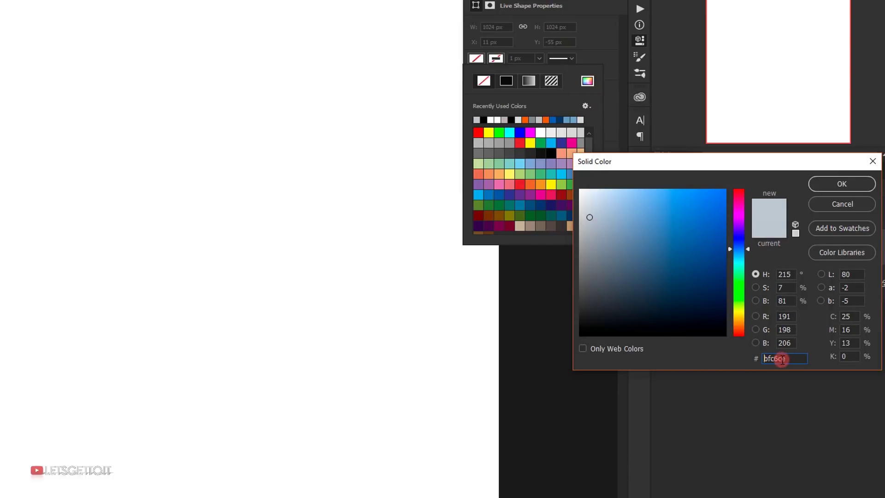
pyautogui.click(851, 181)
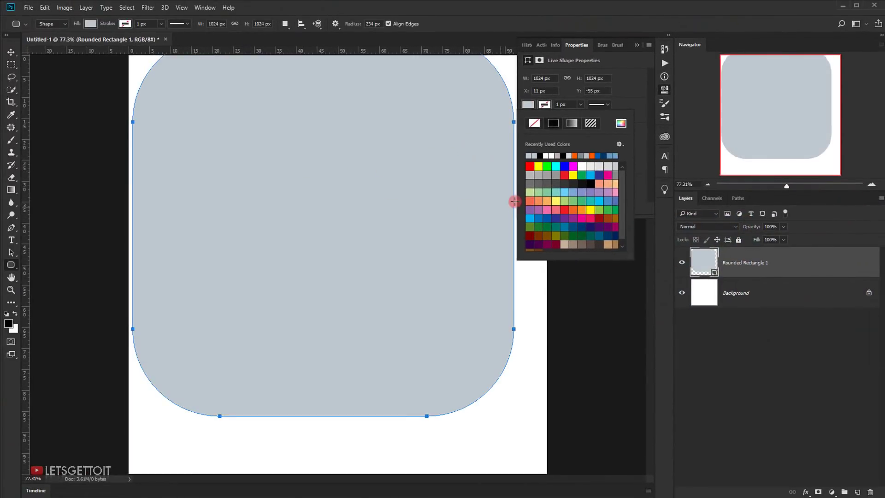
pyautogui.click(637, 42)
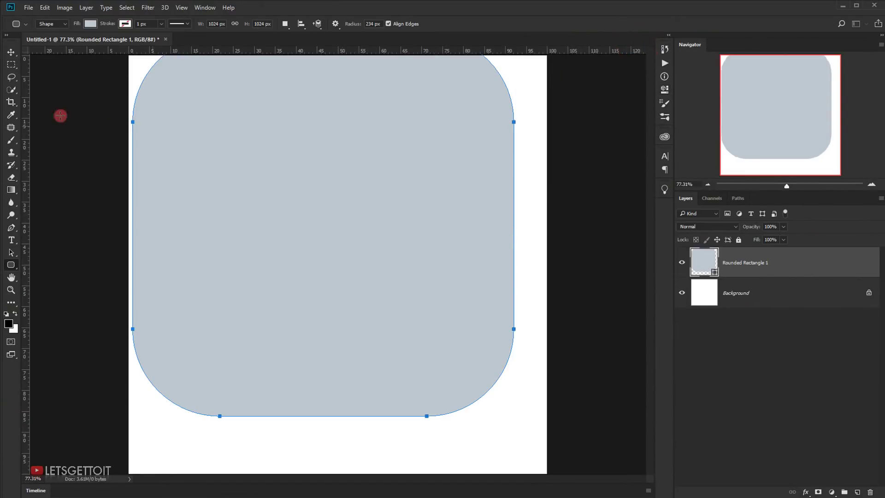
# Center the rounded rectangle horizontally and vertically on the whole canvas, then clear the selection
pyautogui.click(11, 52)
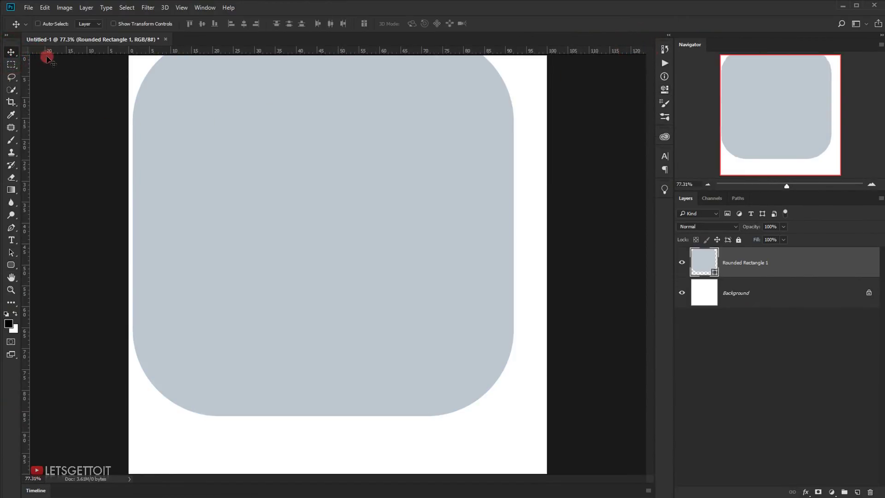
pyautogui.hotkey('ctrl', 'a')
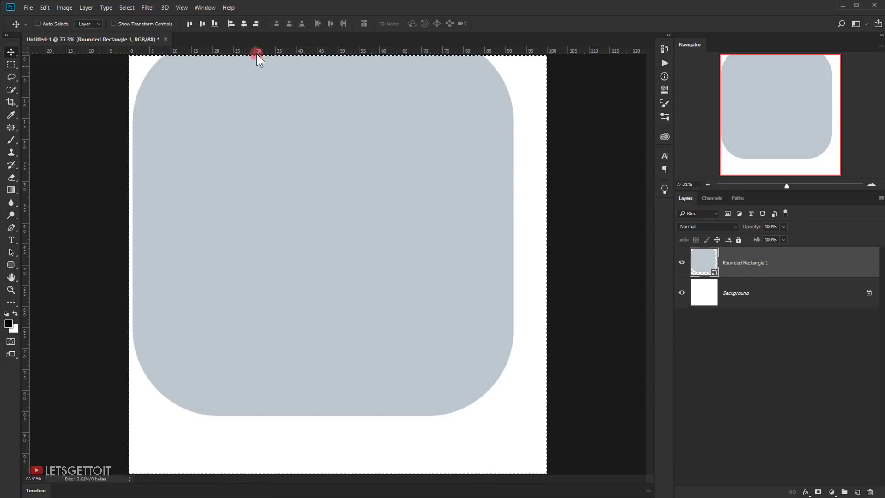
pyautogui.click(243, 24)
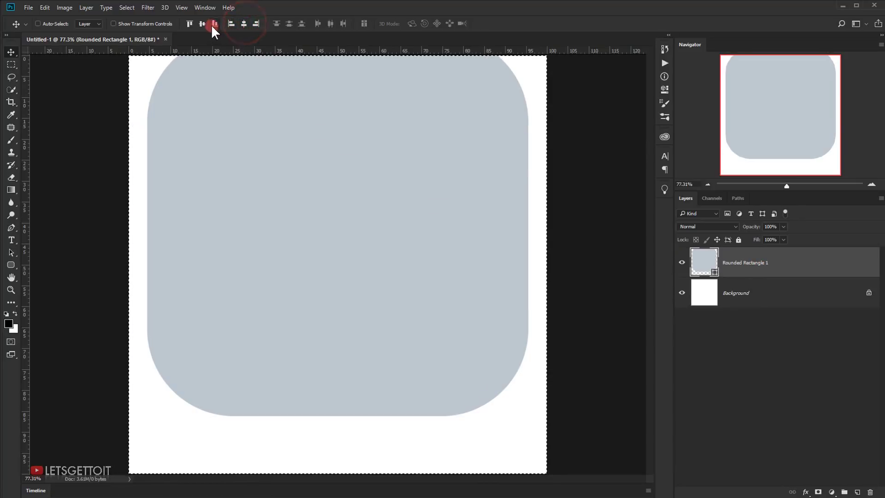
pyautogui.click(201, 23)
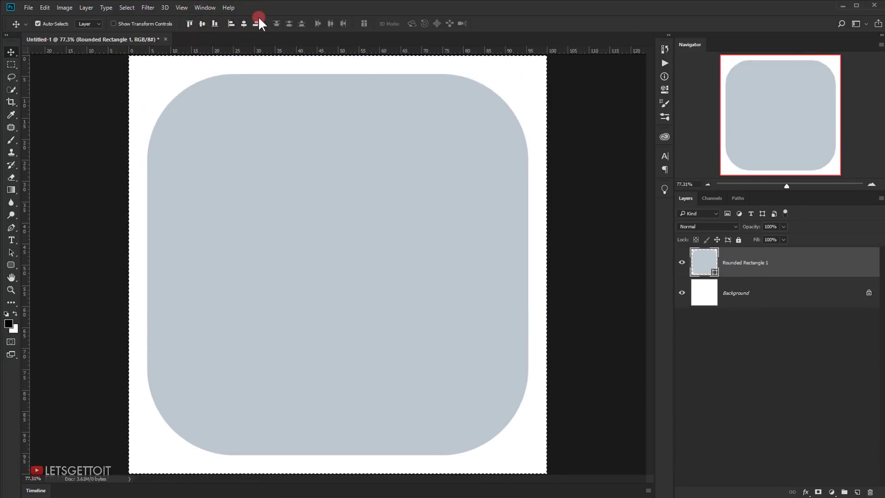
pyautogui.hotkey('ctrl', 'd')
# Add a Bevel & Emboss effect to the rounded rectangle: Inner Bevel, Smooth, depth 1000%, size 24 px, global light off, white highlight
pyautogui.click(805, 494)
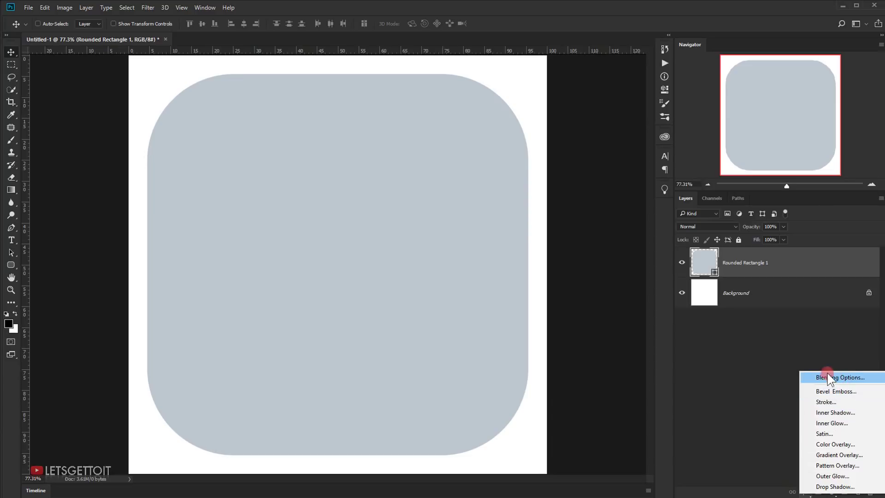
pyautogui.click(843, 376)
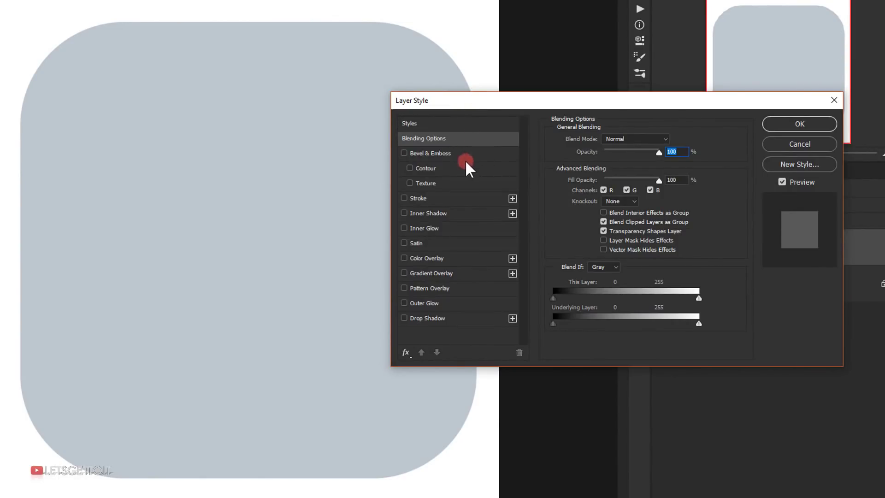
pyautogui.click(424, 154)
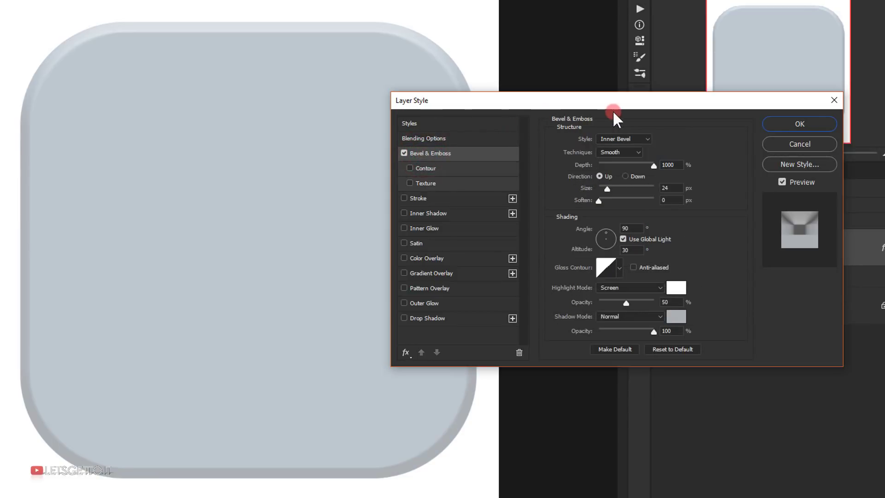
pyautogui.click(640, 137)
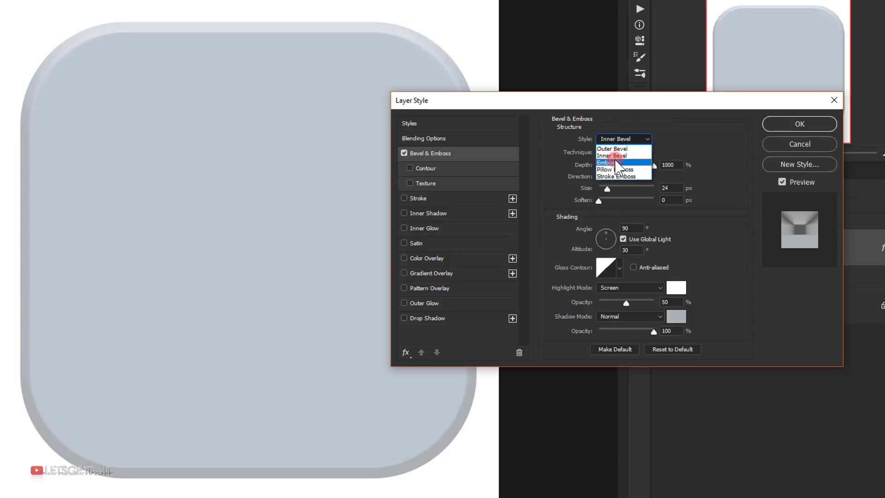
pyautogui.click(609, 155)
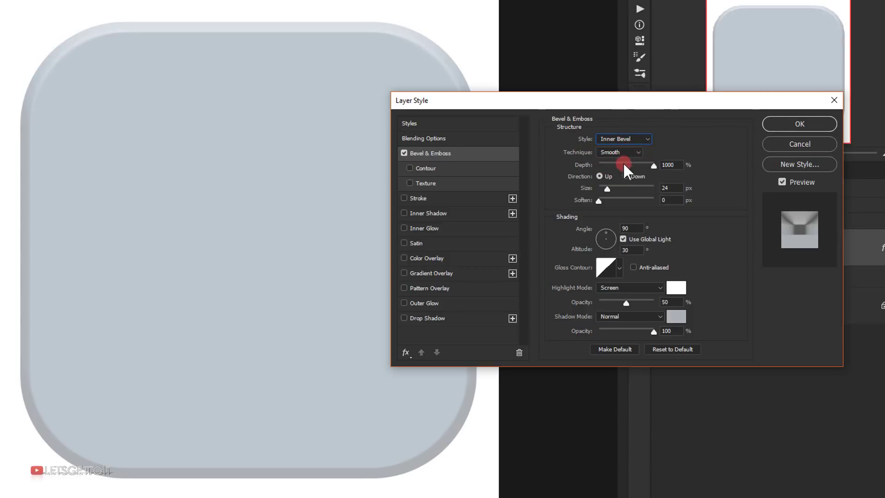
pyautogui.click(656, 165)
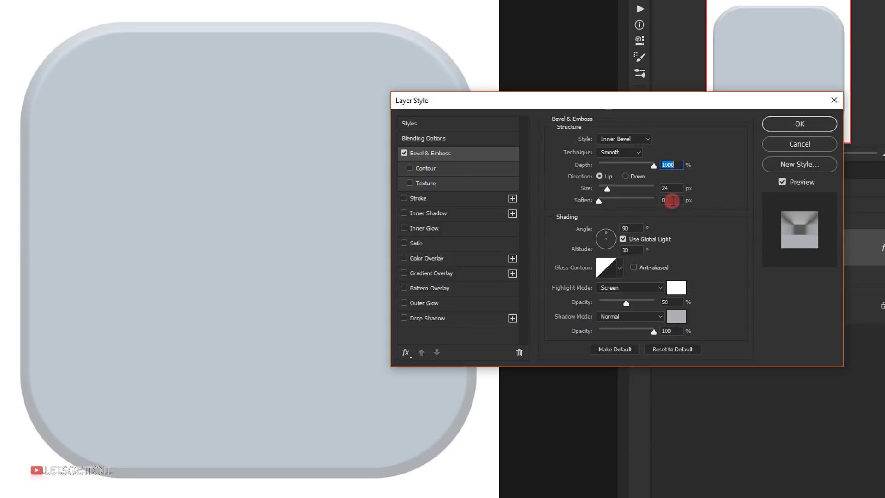
pyautogui.click(623, 239)
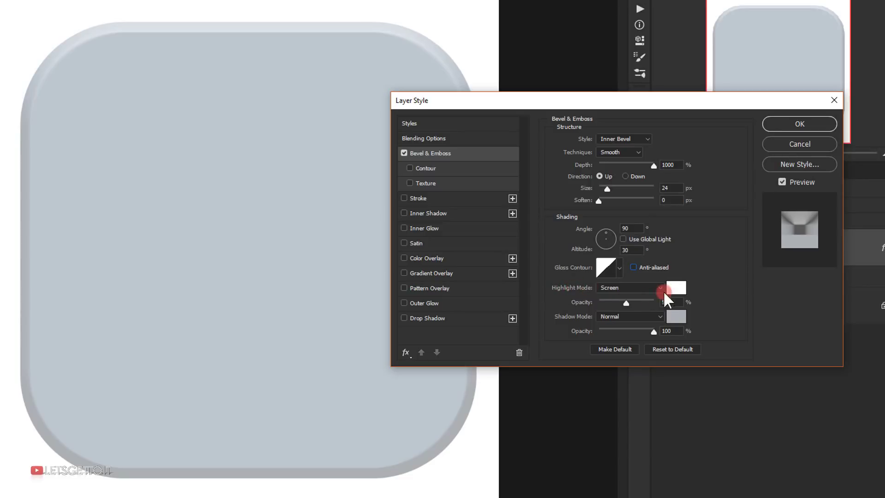
pyautogui.click(676, 287)
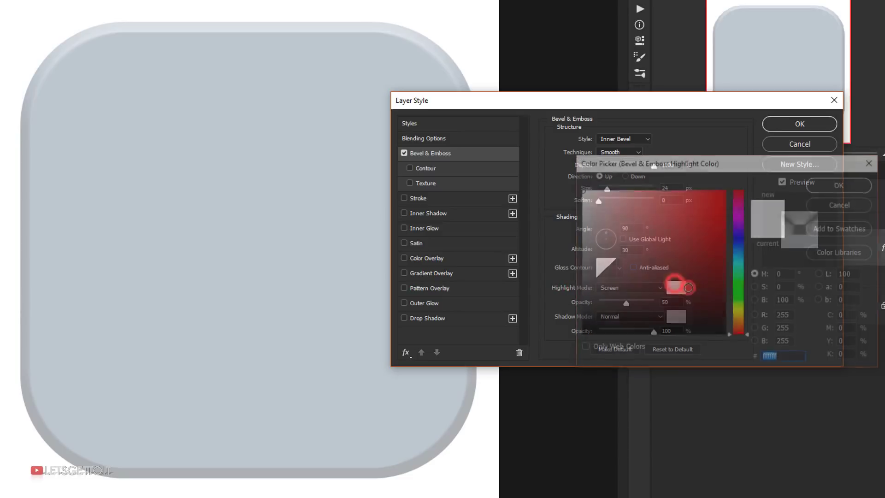
pyautogui.click(835, 186)
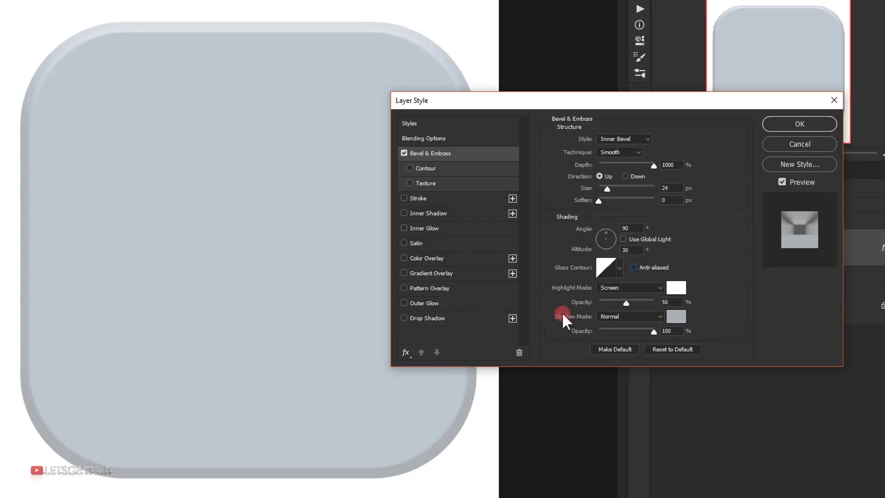
# Set the bevel's shadow to Normal mode with the color #98a1ac, a darker shade of the shape's fill
pyautogui.click(627, 316)
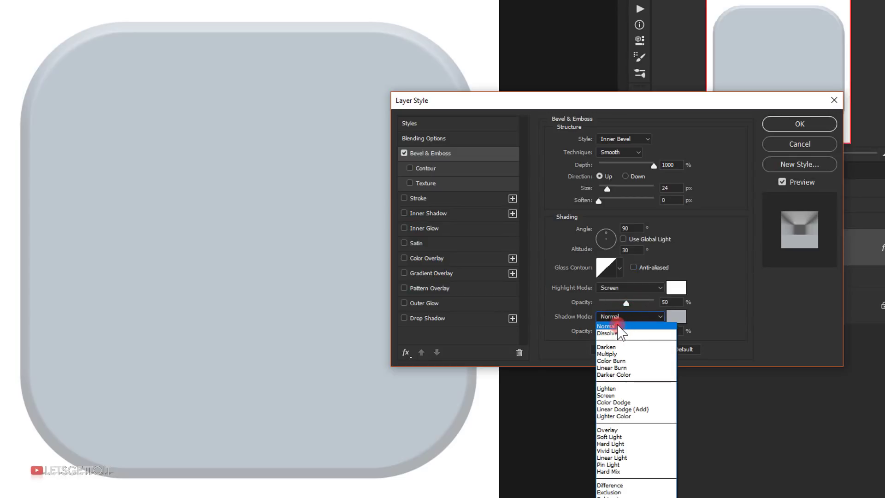
pyautogui.click(611, 317)
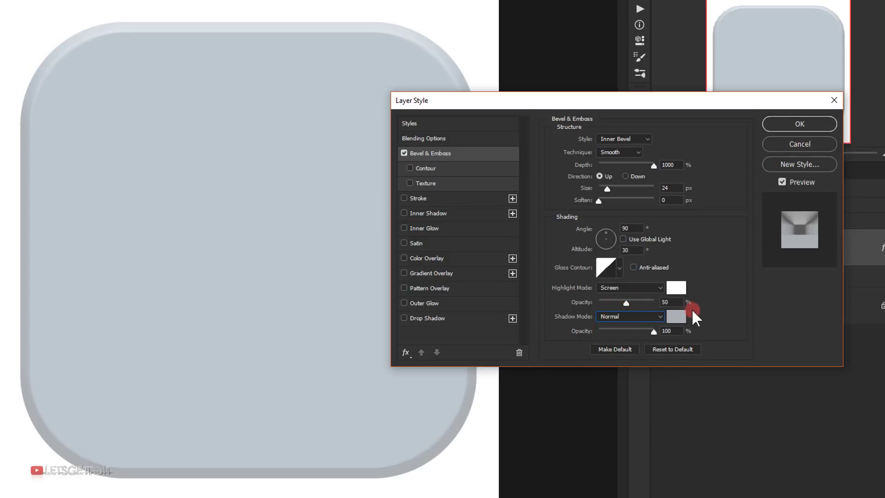
pyautogui.click(679, 317)
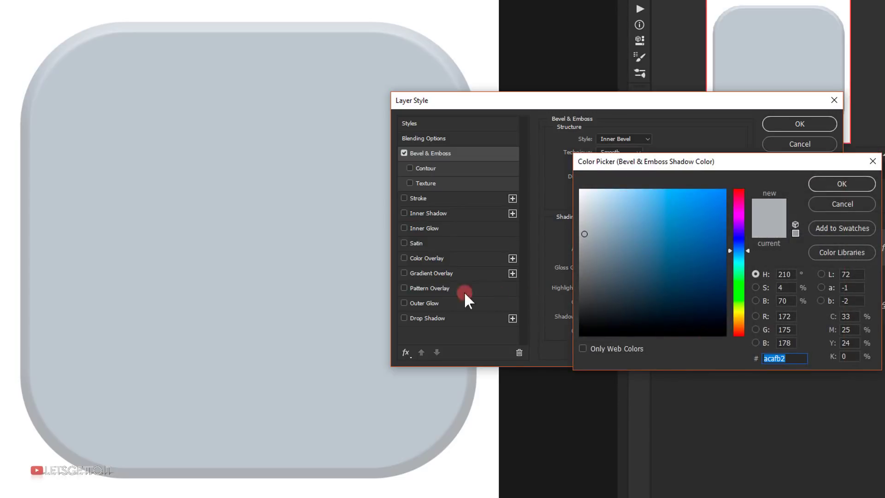
pyautogui.click(243, 224)
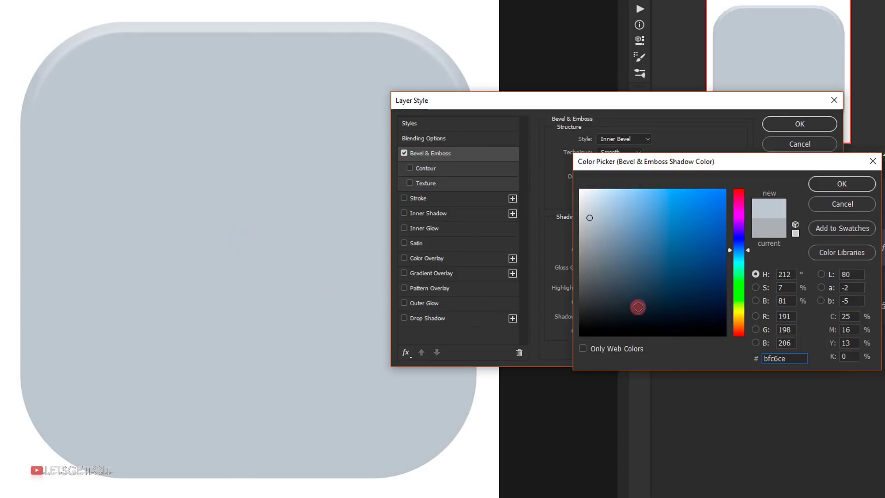
pyautogui.moveTo(591, 219)
pyautogui.mouseDown()
pyautogui.moveTo(593, 241)
pyautogui.moveTo(596, 235)
pyautogui.mouseUp()
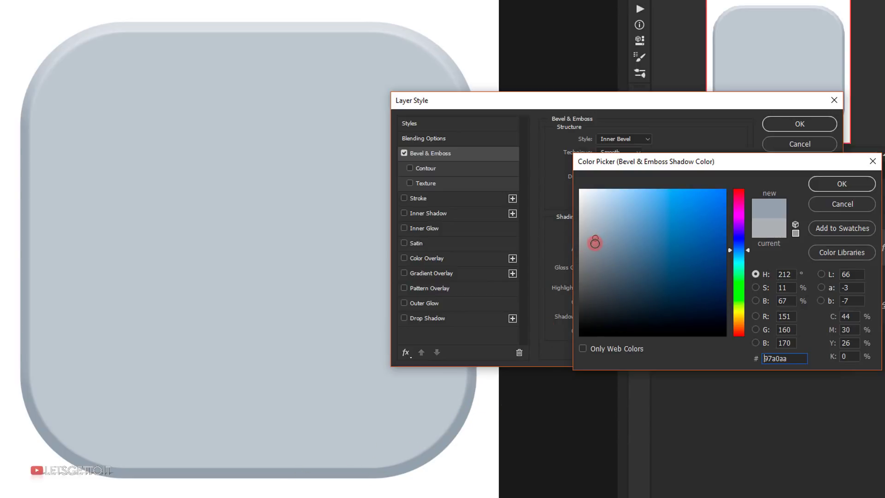
pyautogui.click(595, 242)
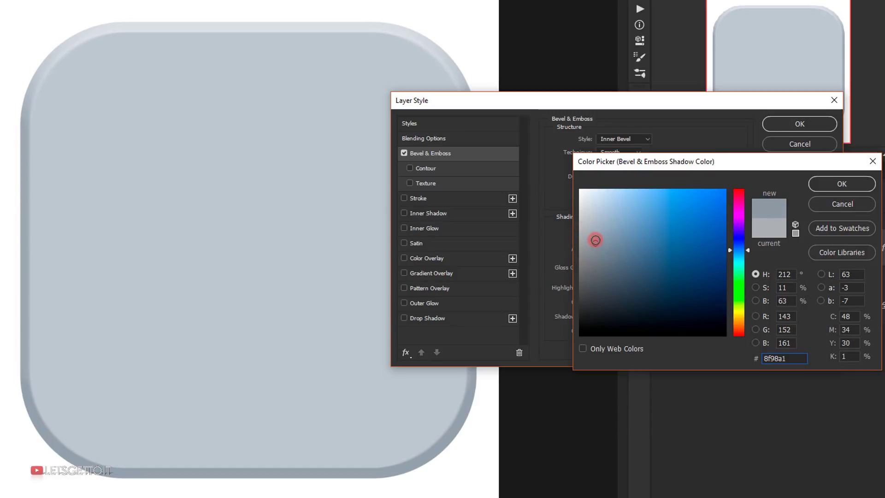
pyautogui.click(596, 237)
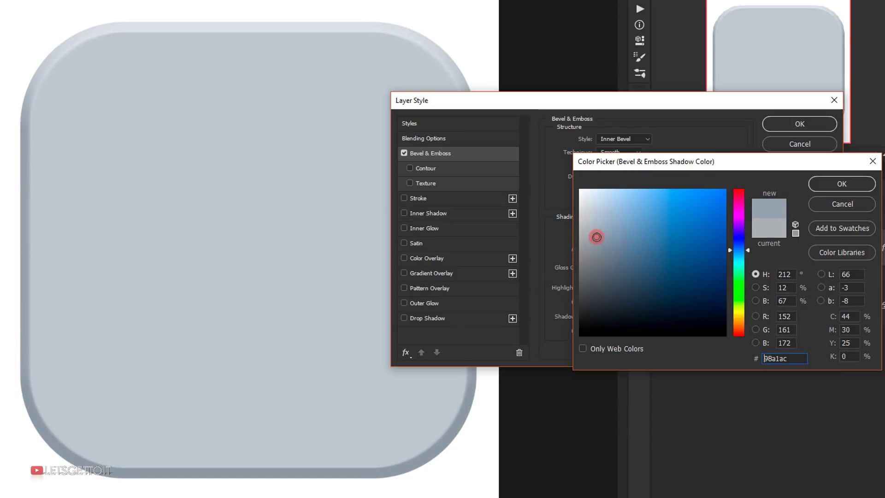
pyautogui.click(838, 181)
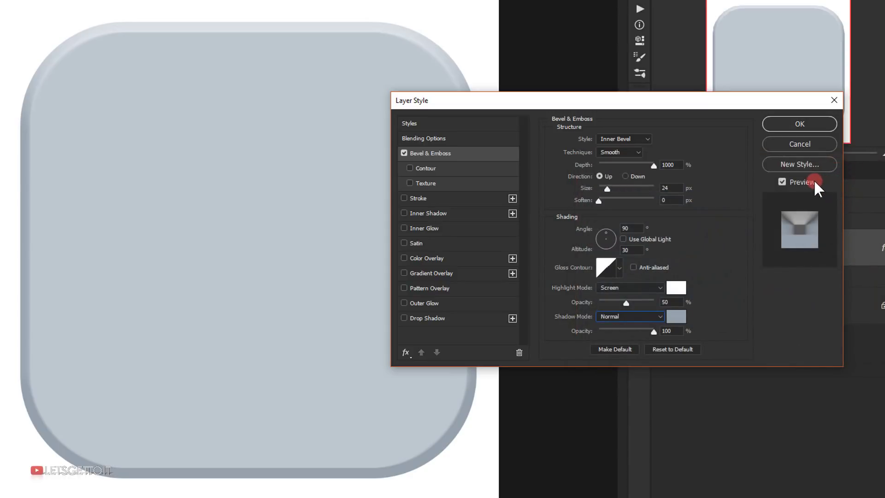
# Add an inner shadow in Normal blend mode, with its color #98a1ac sampled from the bevel's lower edge
pyautogui.click(428, 213)
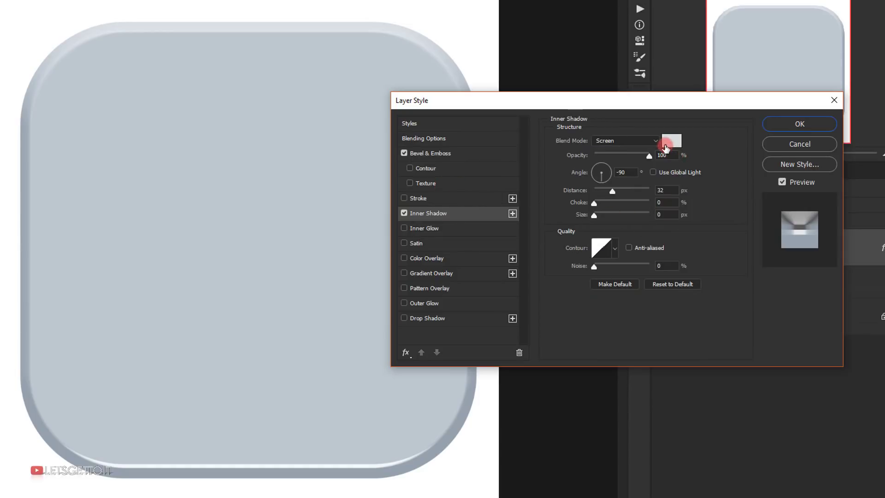
pyautogui.click(640, 140)
pyautogui.click(642, 151)
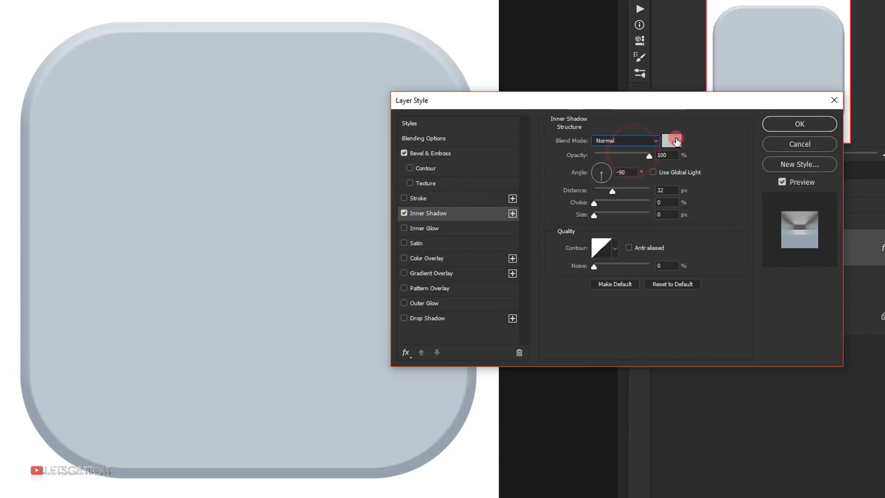
pyautogui.click(672, 140)
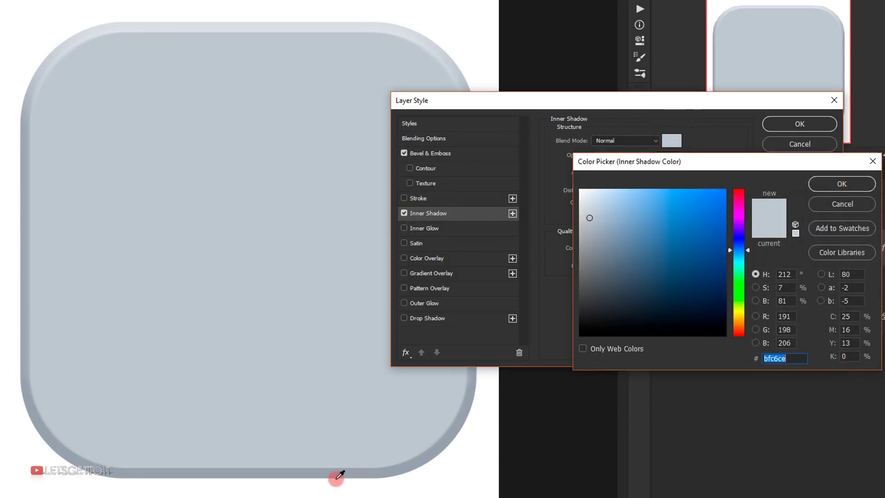
pyautogui.click(344, 470)
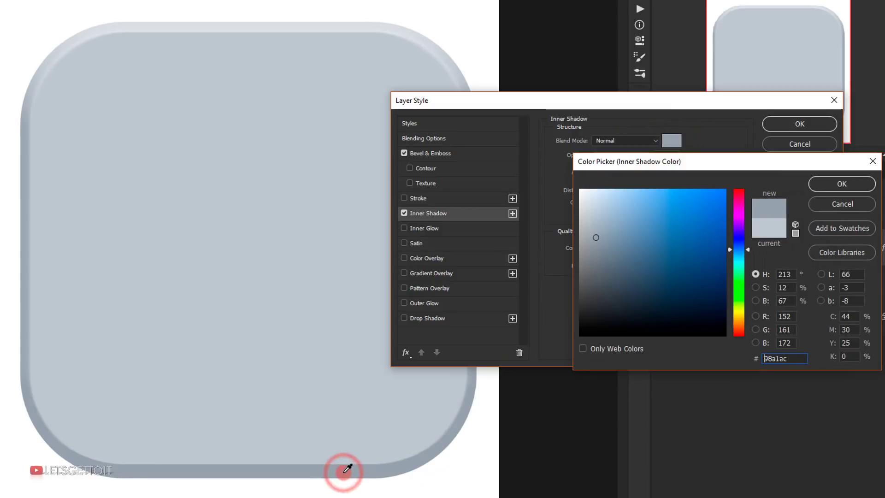
pyautogui.click(847, 188)
pyautogui.click(846, 186)
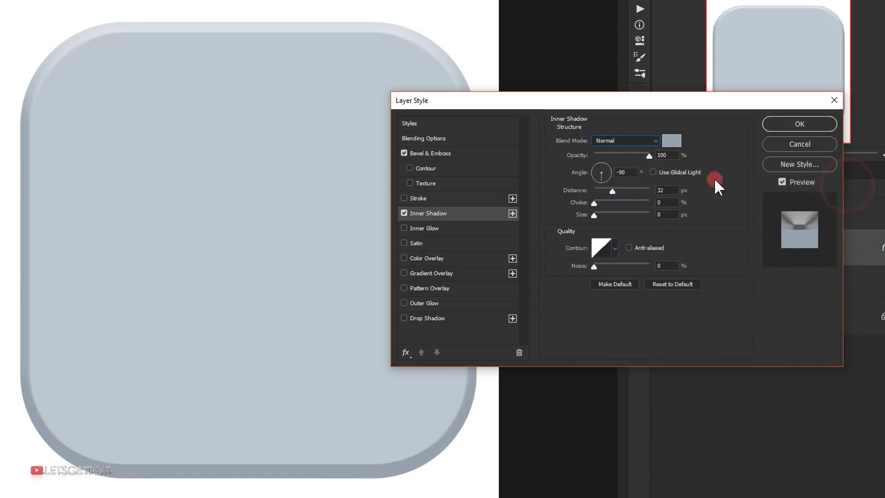
# Set the inner shadow's distance to 36 px at a -90° angle without global light, and compare the shape with and without the effect
pyautogui.click(654, 172)
pyautogui.click(622, 172)
pyautogui.click(664, 190)
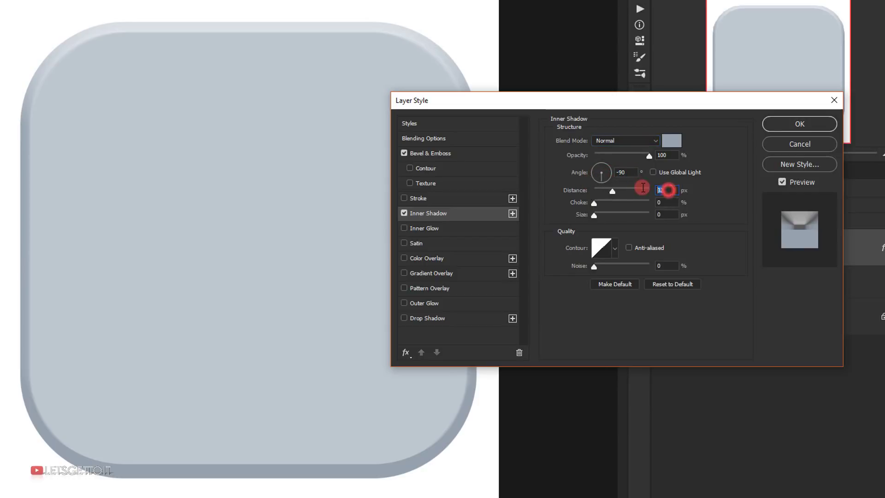
pyautogui.write('36')
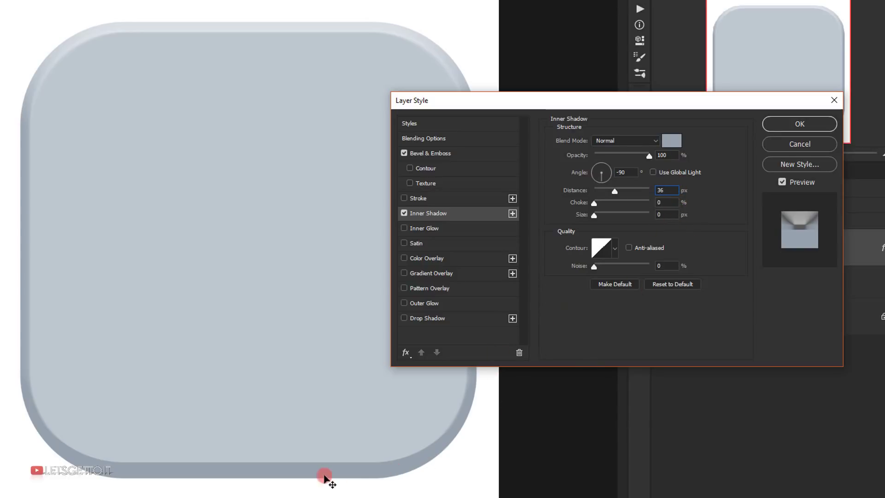
pyautogui.click(404, 213)
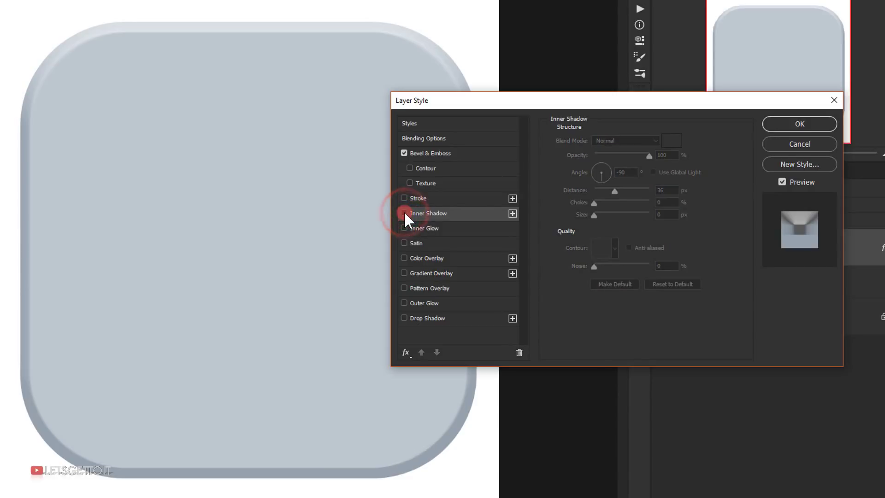
pyautogui.click(404, 213)
pyautogui.click(404, 213)
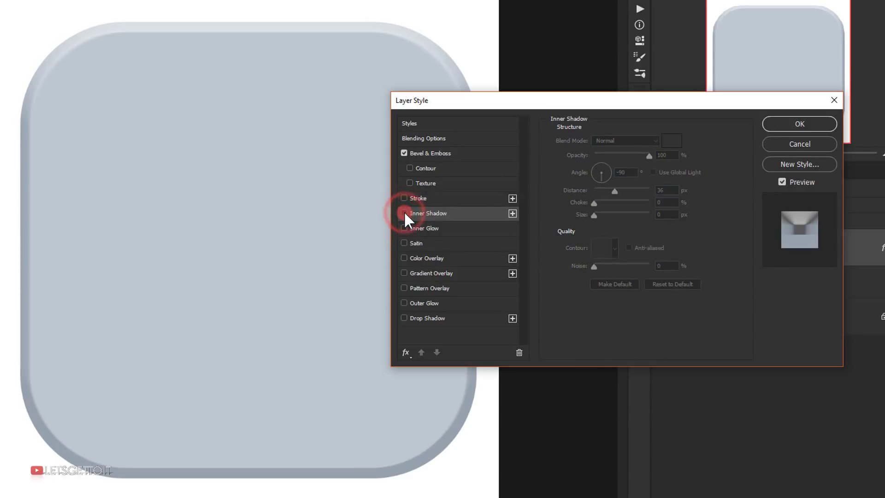
pyautogui.click(404, 213)
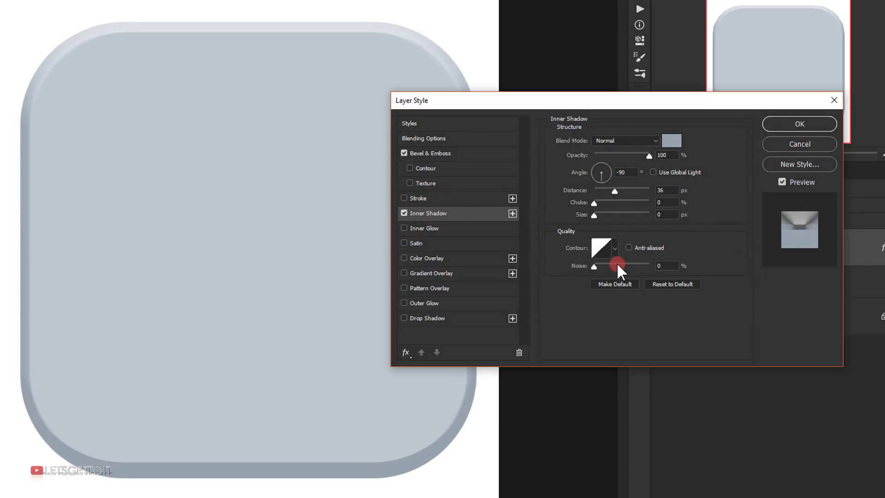
# Add a reversed linear gradient overlay at 60% opacity and 90°, in Normal blend mode with dithering enabled
pyautogui.click(442, 273)
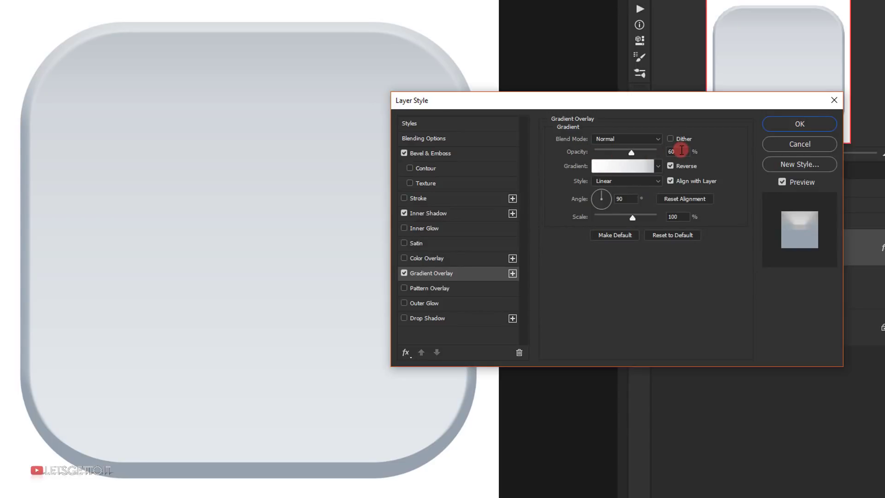
pyautogui.click(620, 140)
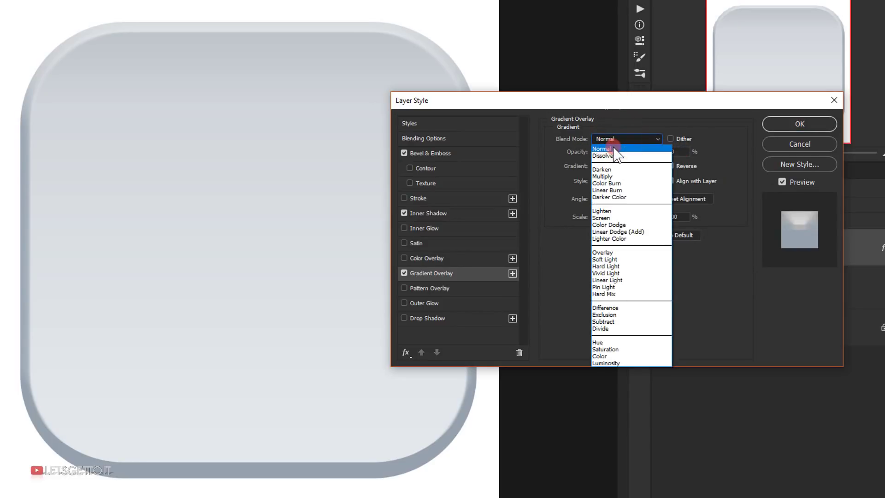
pyautogui.click(617, 139)
pyautogui.click(679, 147)
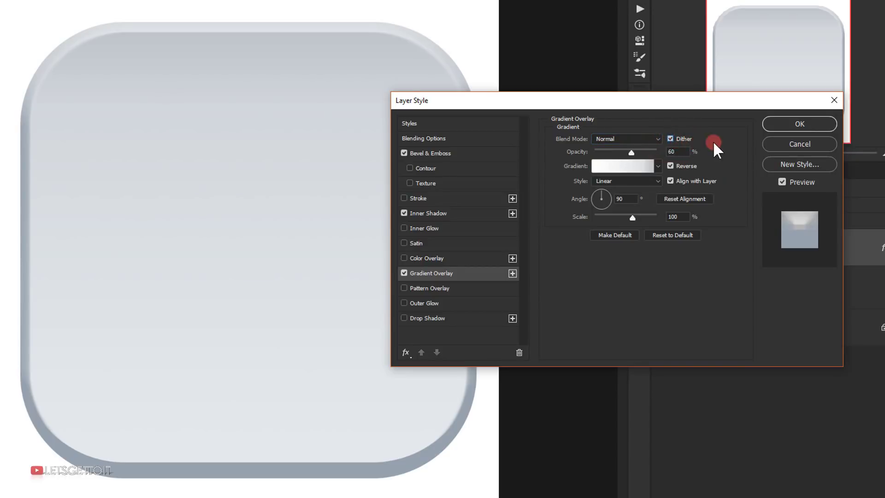
# Recolor the gradient overlay's dark color stop to the blue-grey #a7afb8, starting from a color sampled from the shape
pyautogui.click(637, 167)
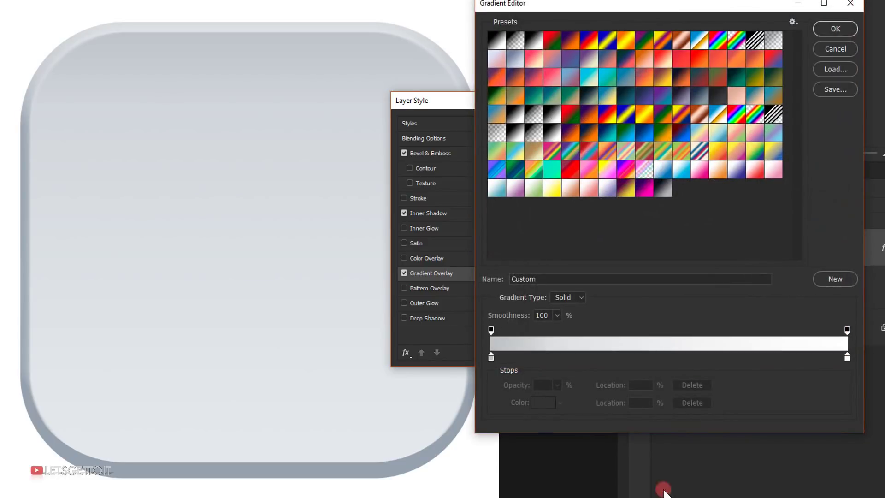
pyautogui.click(490, 357)
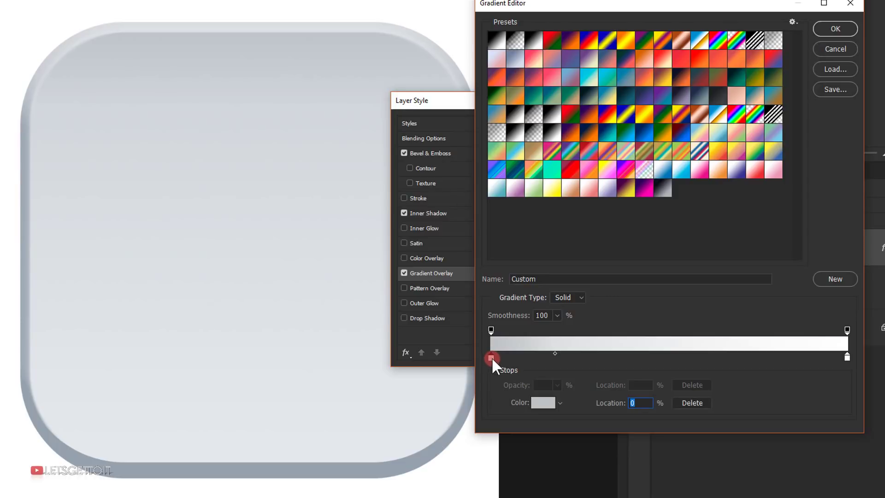
pyautogui.doubleClick(492, 356)
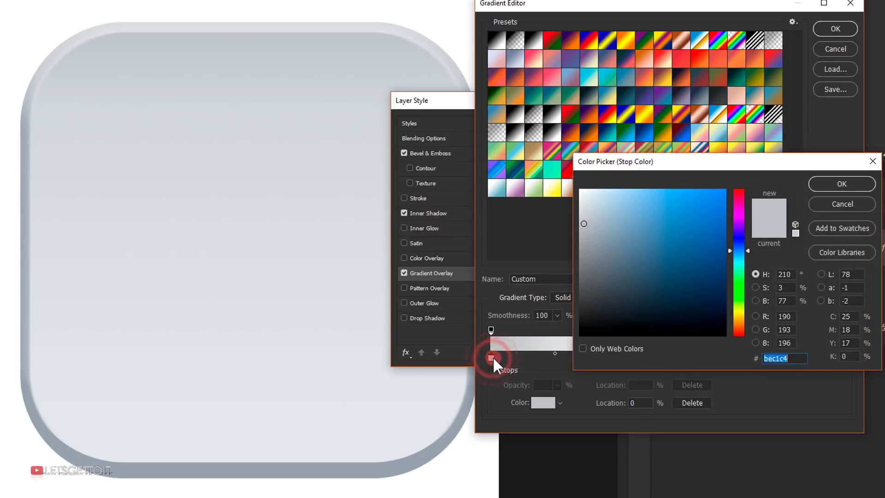
pyautogui.click(334, 73)
pyautogui.click(314, 44)
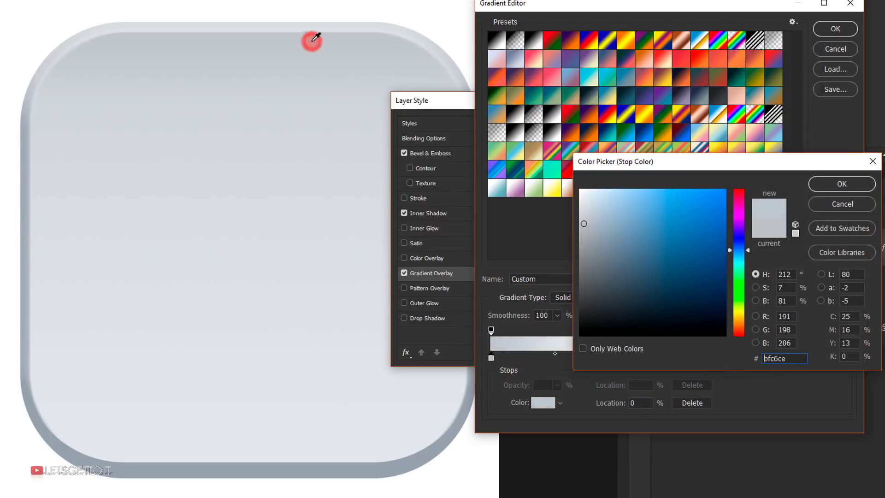
pyautogui.moveTo(595, 221); pyautogui.dragTo(596, 239)
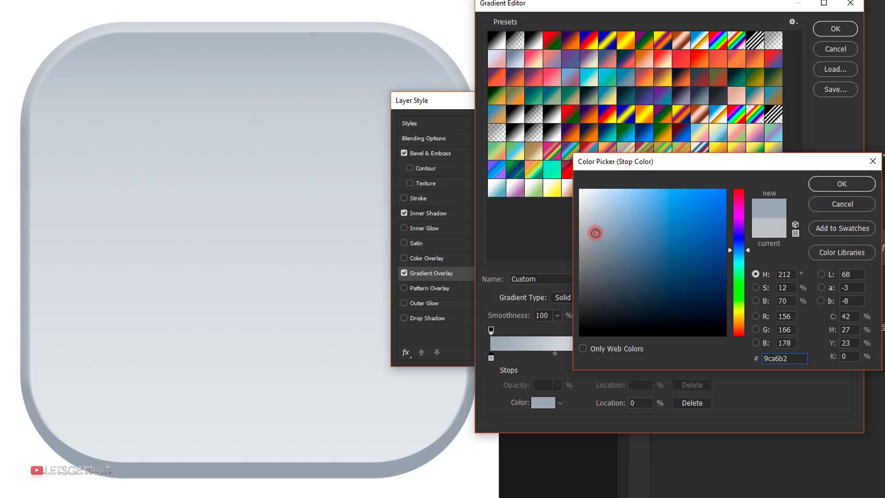
pyautogui.moveTo(593, 233); pyautogui.dragTo(593, 230)
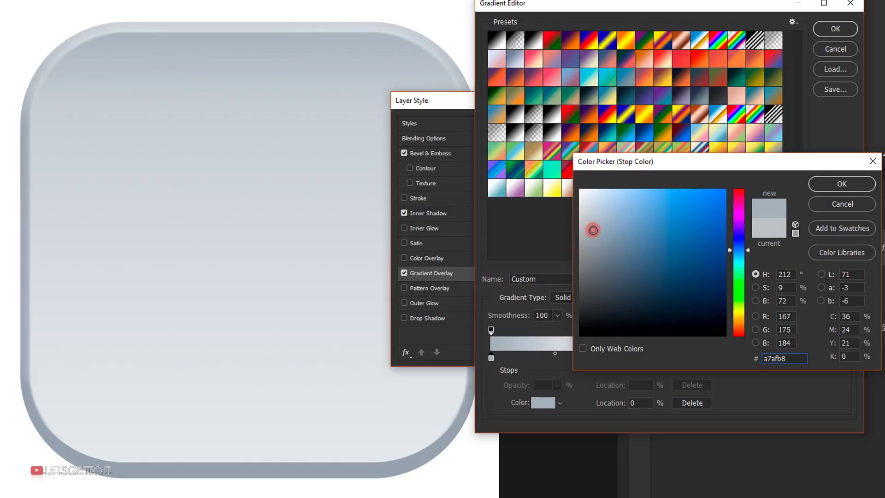
pyautogui.click(850, 181)
# Keep the gradient's light stop white (#ffffff), check the midpoint's location, and accept the edited gradient
pyautogui.doubleClick(847, 358)
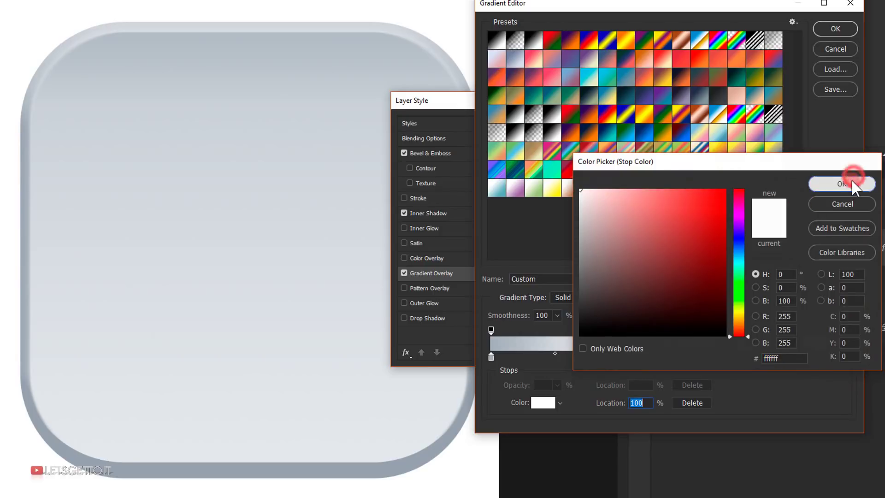
pyautogui.click(849, 180)
pyautogui.click(490, 356)
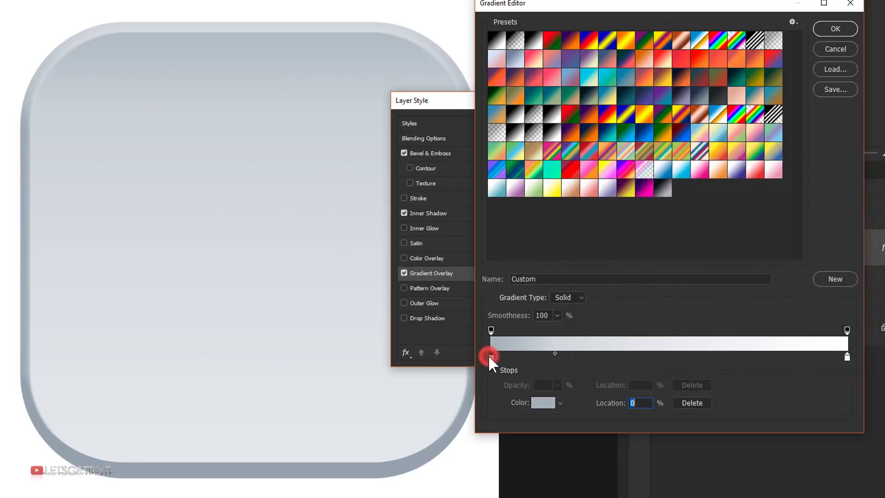
pyautogui.click(555, 354)
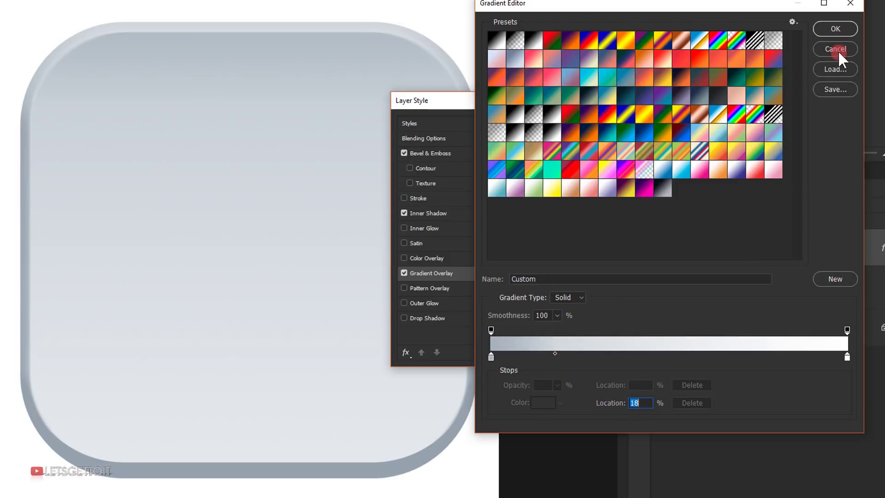
pyautogui.click(836, 29)
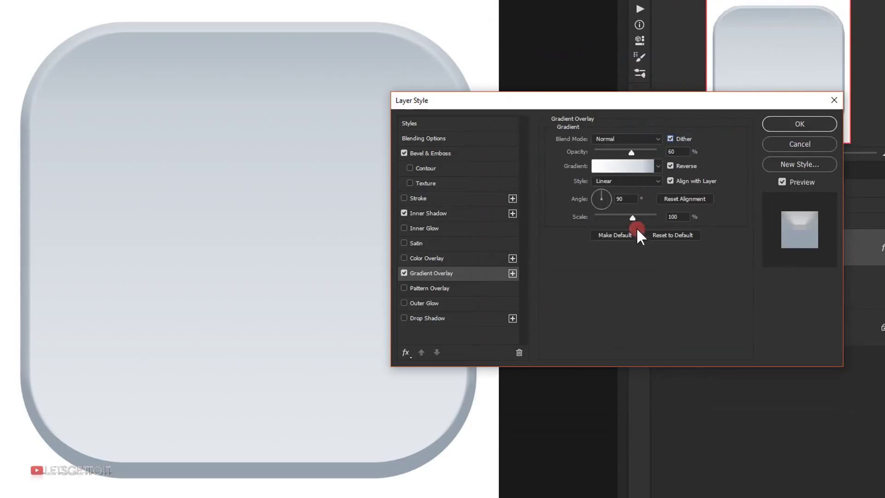
# Change the gradient overlay to Radial style with a 136° angle and 120% scale
pyautogui.click(617, 180)
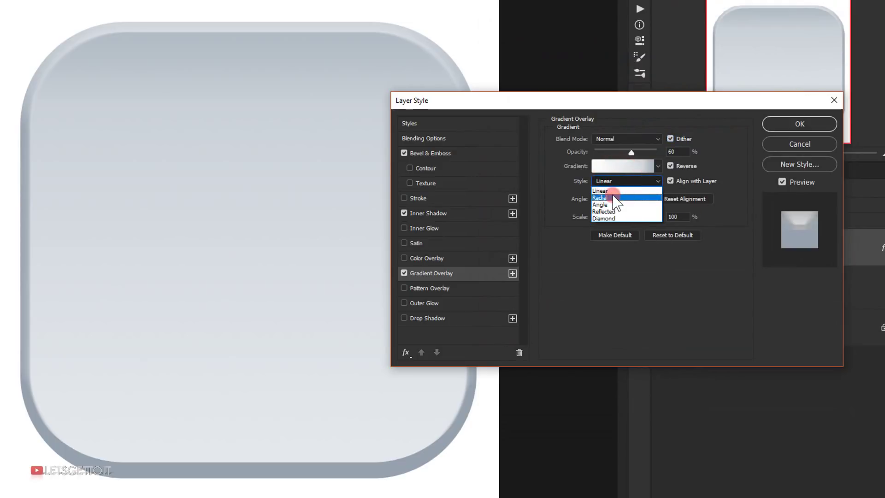
pyautogui.click(608, 197)
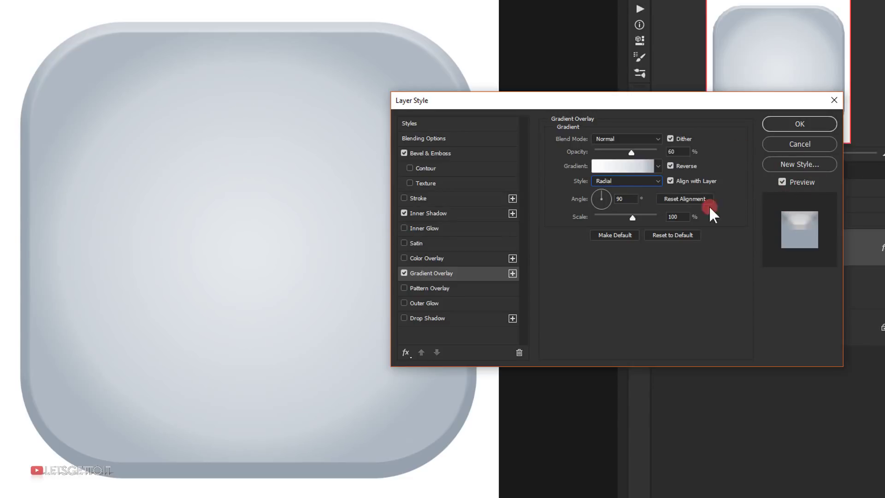
pyautogui.click(631, 199)
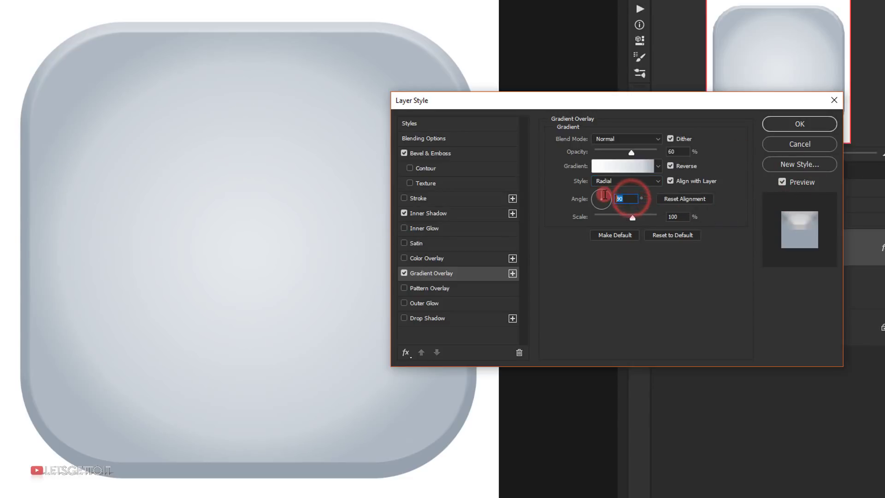
pyautogui.write('136')
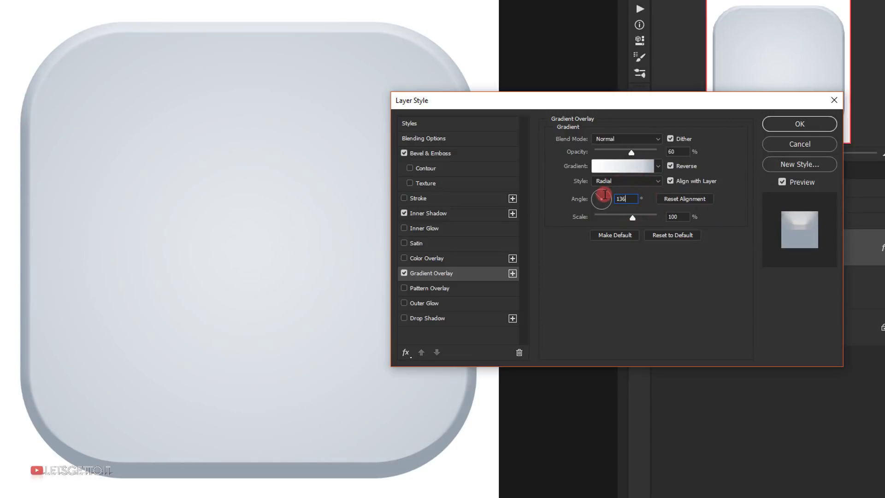
pyautogui.doubleClick(677, 217)
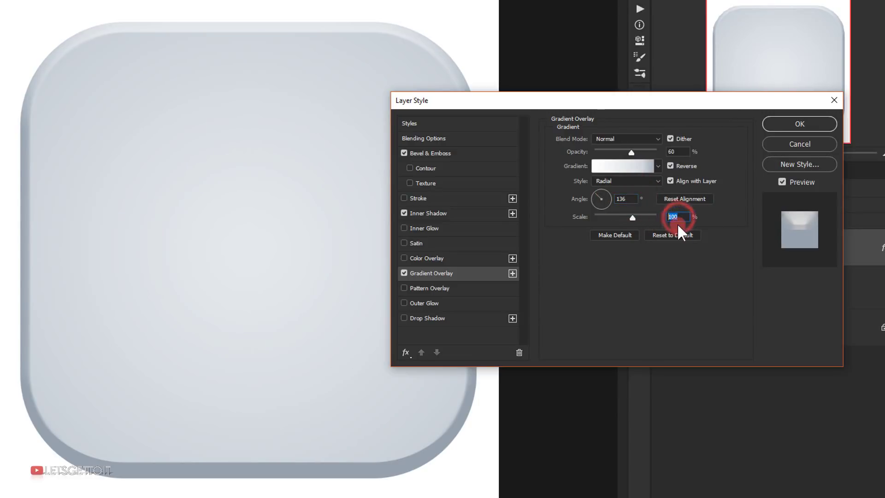
pyautogui.write('120')
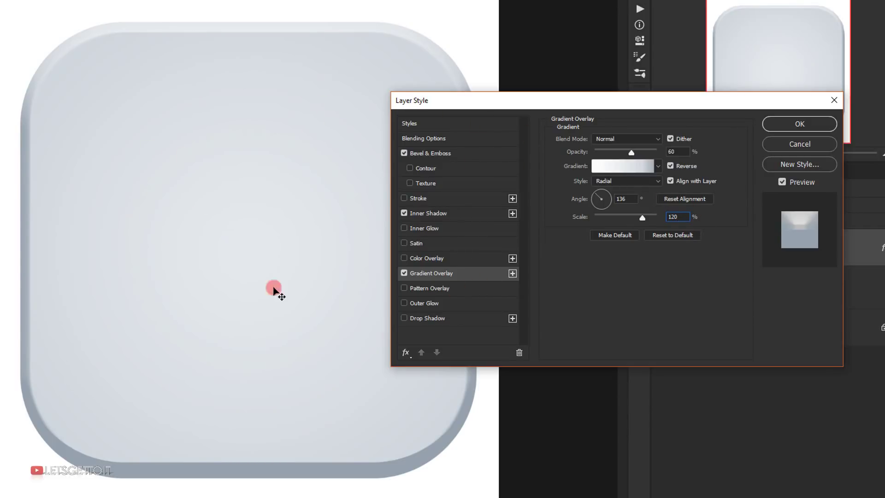
# Compare the shape with and without the gradient overlay, keep it enabled, and apply the layer style
pyautogui.click(404, 272)
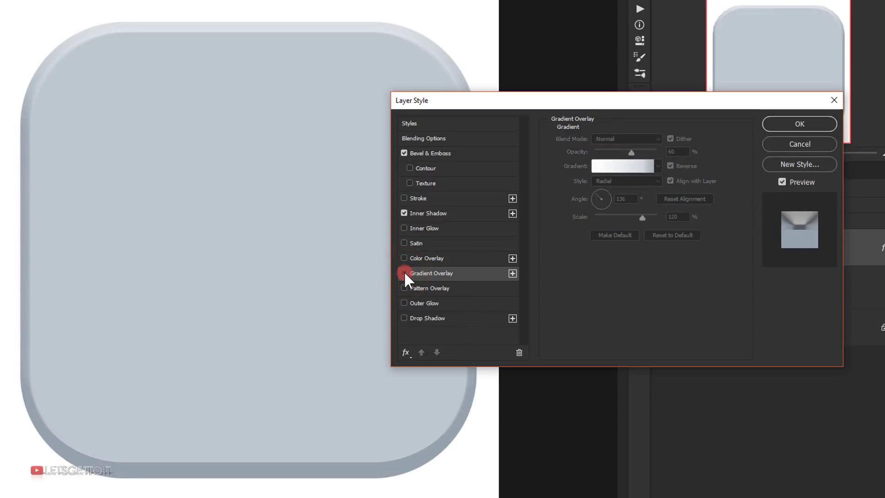
pyautogui.click(404, 273)
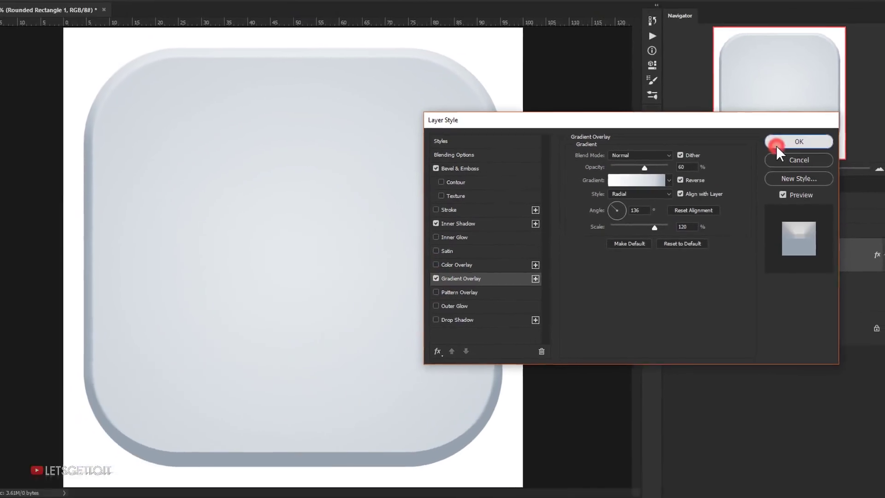
pyautogui.click(784, 124)
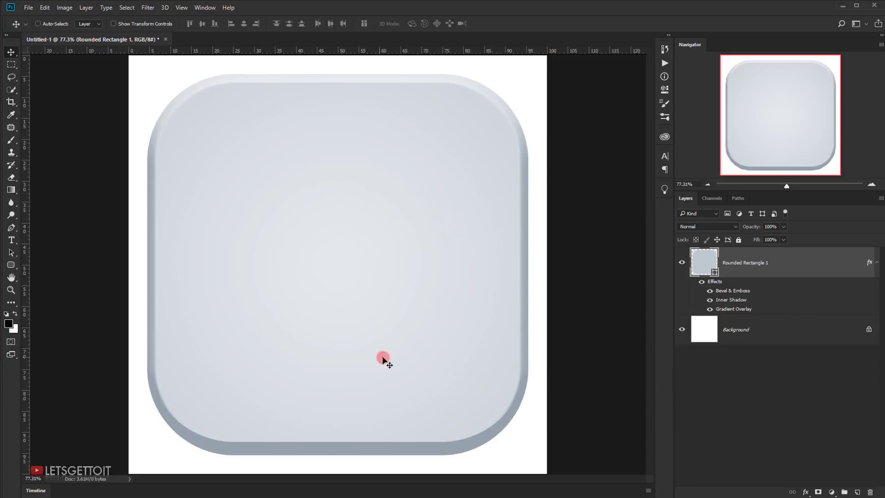
# Draw a perfect circle about 486 px in diameter over the upper middle of the icon with the Ellipse tool
pyautogui.press('u')
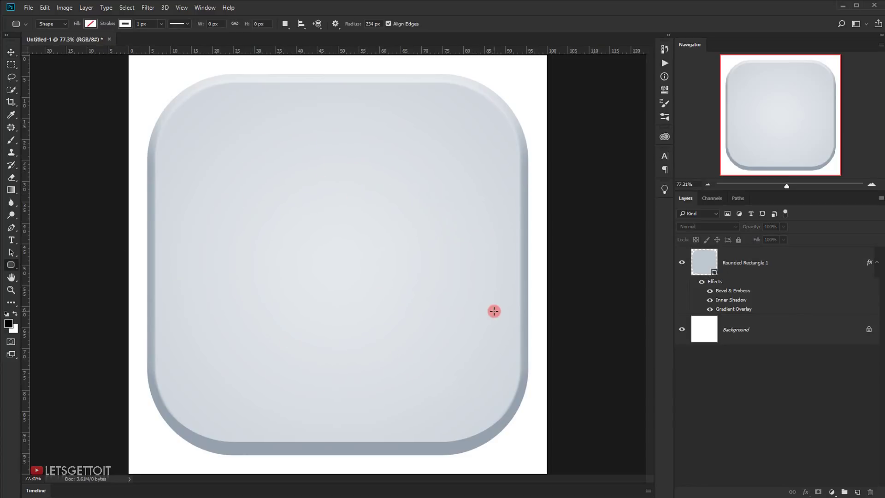
pyautogui.click(11, 264)
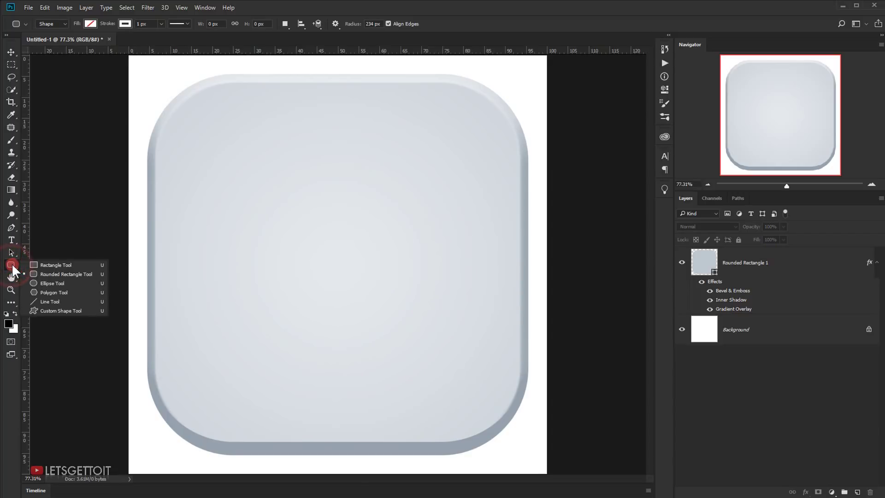
pyautogui.click(44, 283)
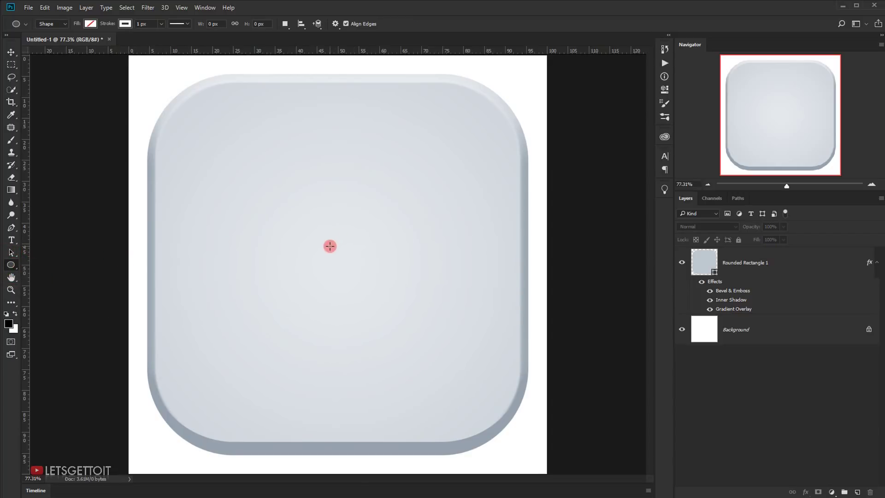
pyautogui.press('shift')
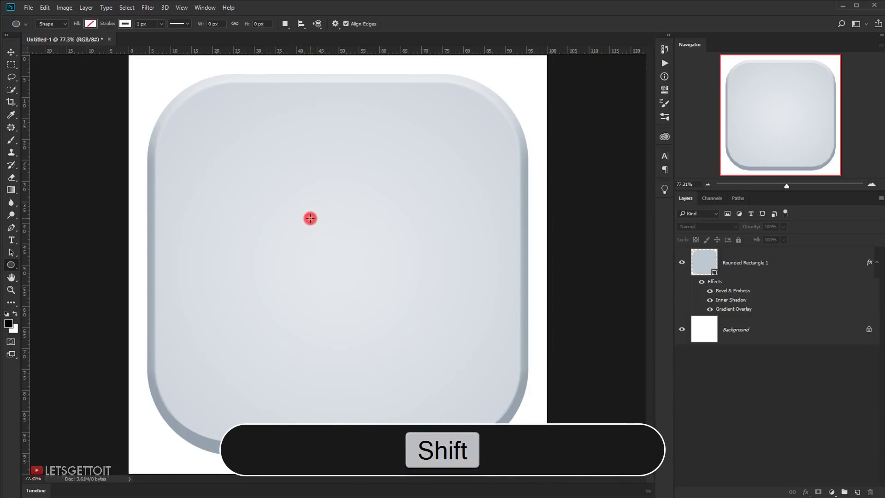
pyautogui.moveTo(309, 217); pyautogui.dragTo(427, 325)
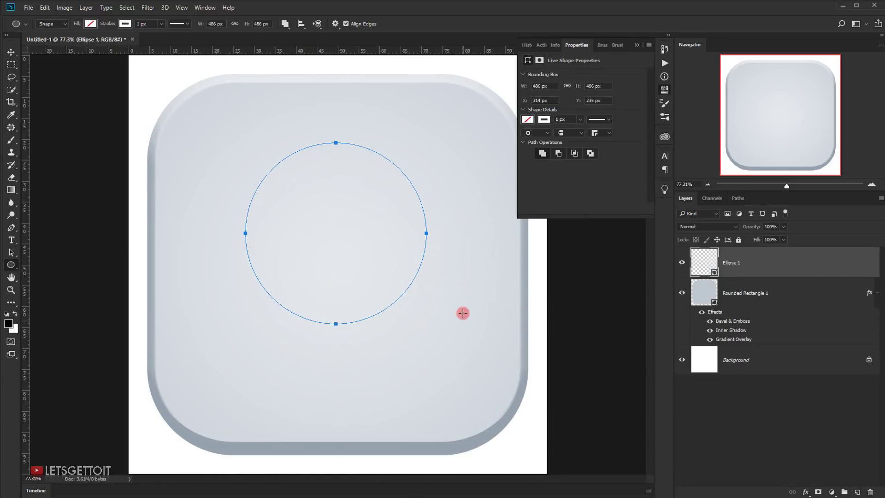
# Pull only the circle's bottom anchor point straight down until the shape is about 646 px tall, converting it into a regular path
pyautogui.click(12, 255)
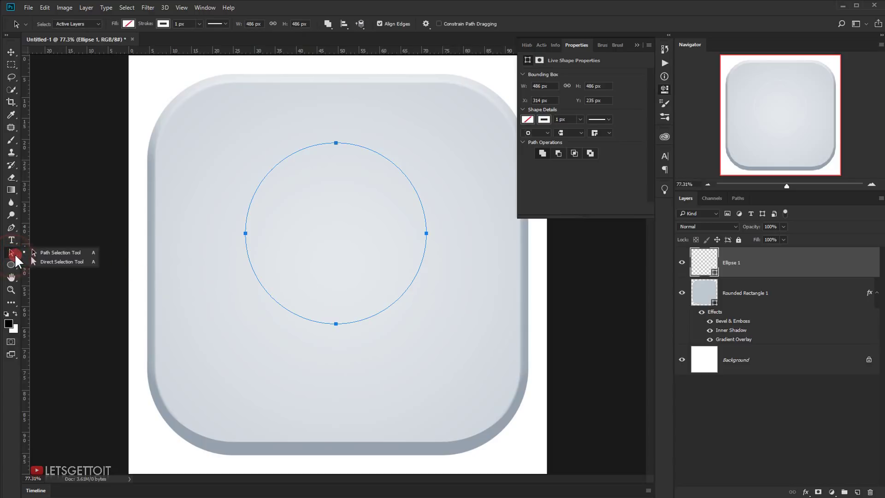
pyautogui.click(48, 261)
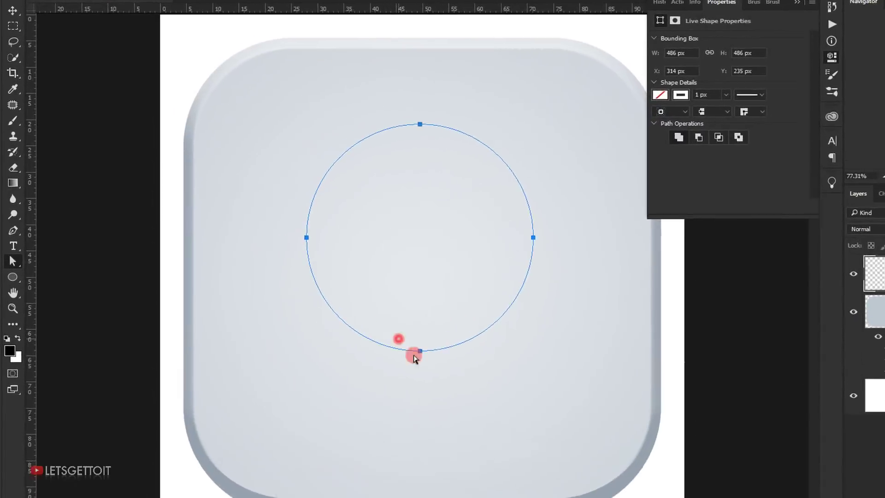
pyautogui.moveTo(398, 339); pyautogui.dragTo(449, 442)
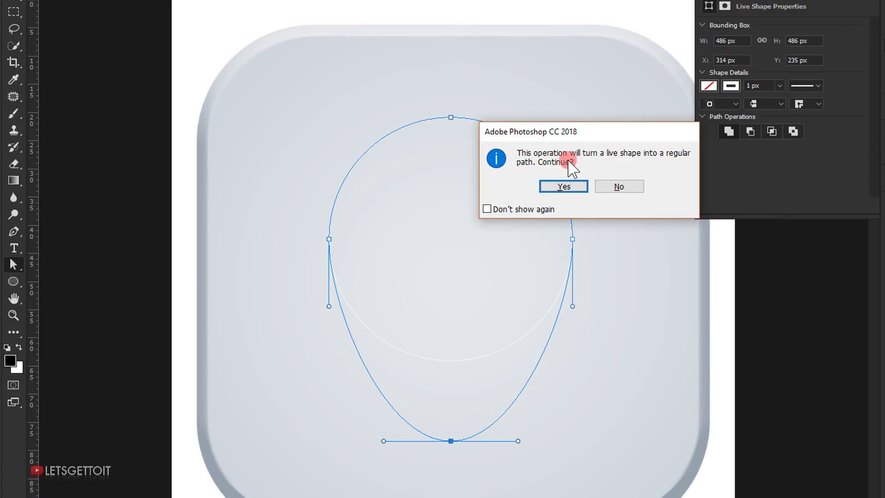
pyautogui.click(559, 189)
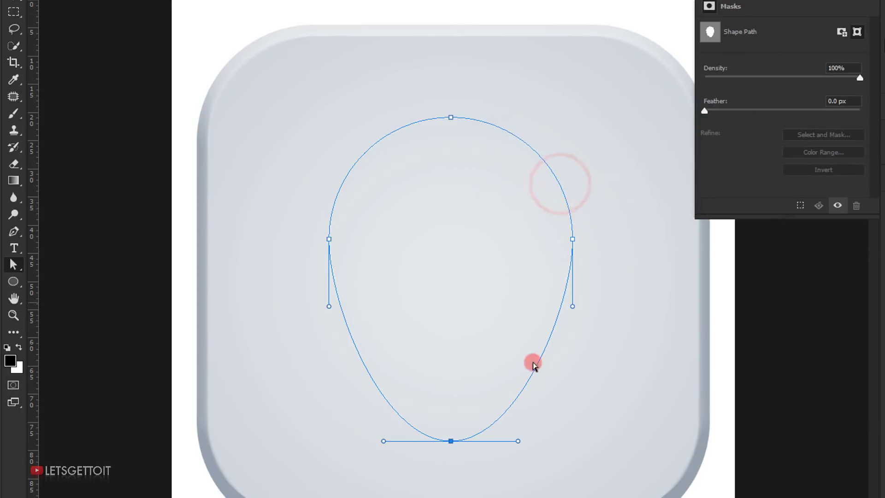
# Shorten both direction handles of the bottom anchor horizontally by similar amounts to taper the outline into a pin tip, and deselect the path
pyautogui.scroll(5, 470, 470)
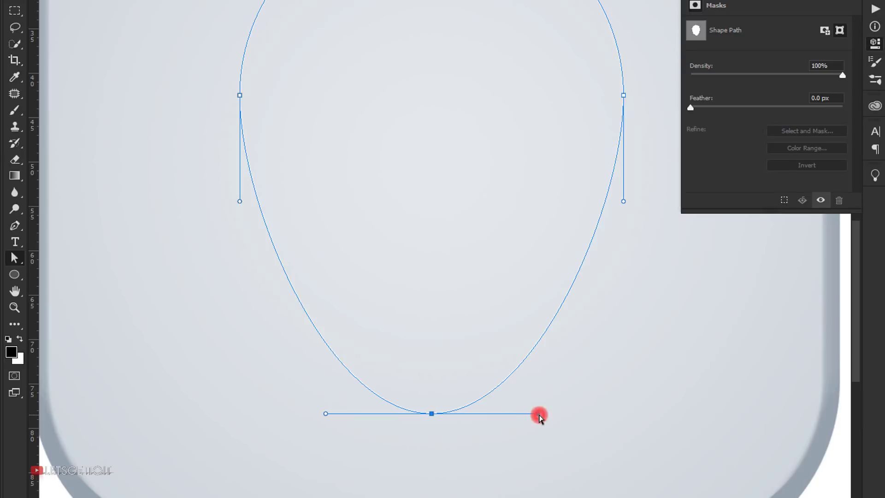
pyautogui.press('shift')
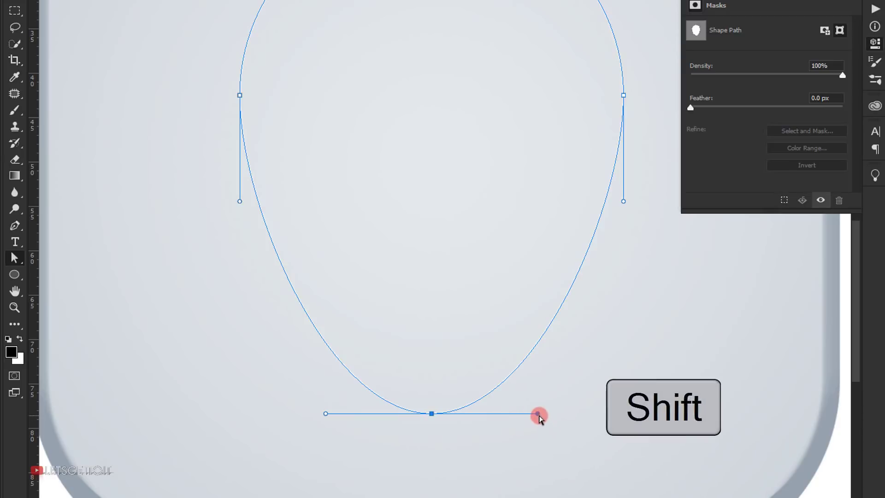
pyautogui.moveTo(539, 416); pyautogui.dragTo(480, 426)
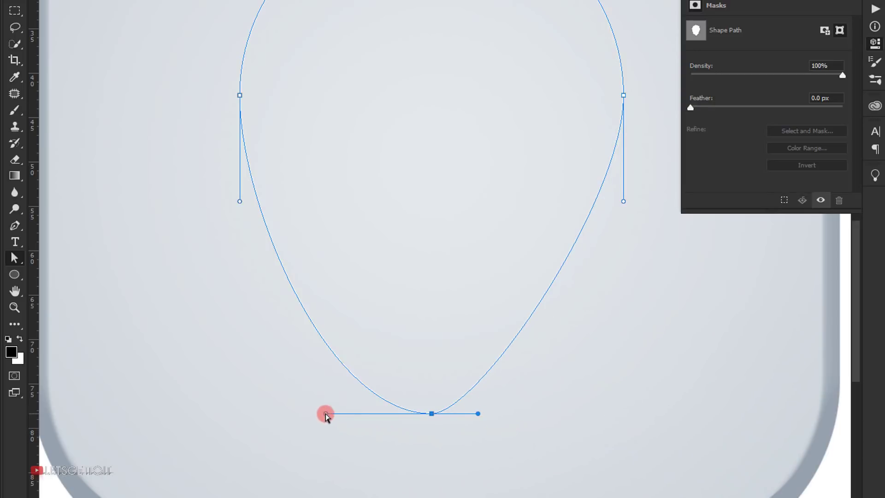
pyautogui.moveTo(326, 413); pyautogui.dragTo(382, 409)
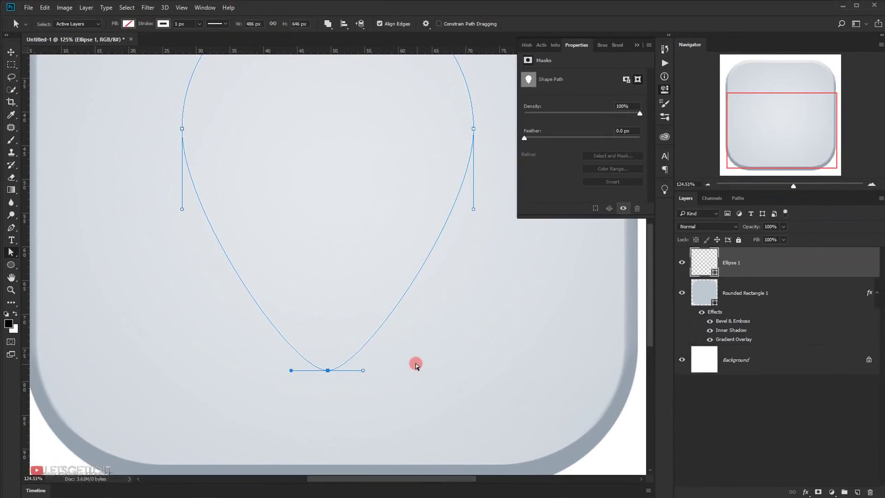
pyautogui.click(416, 364)
pyautogui.scroll(-1, 466, 319)
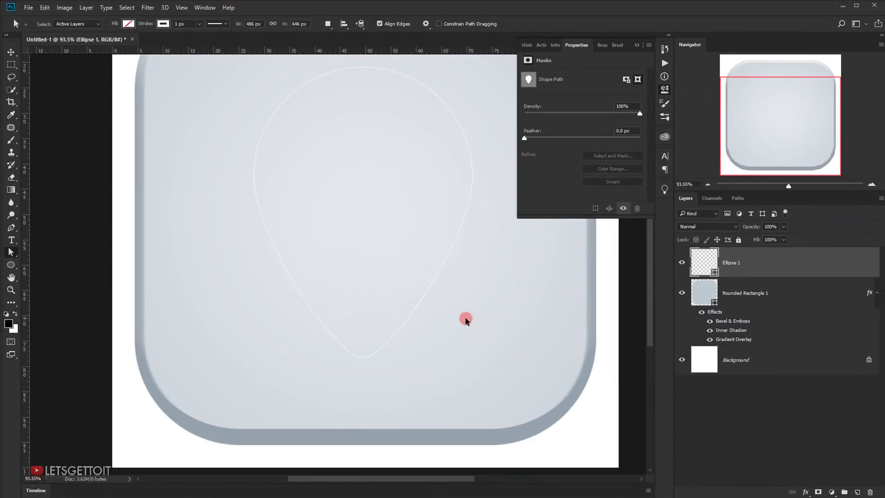
pyautogui.scroll(1, 399, 323)
pyautogui.scroll(-1, 387, 237)
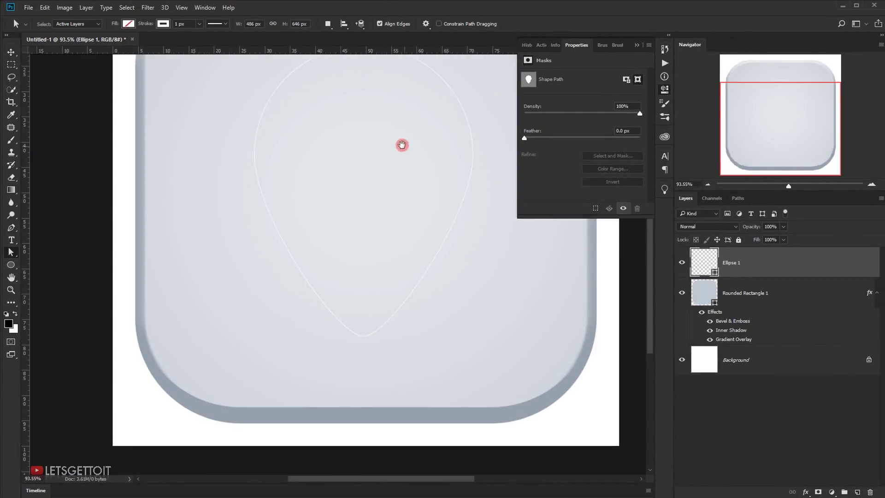
pyautogui.moveTo(401, 145); pyautogui.dragTo(383, 223)
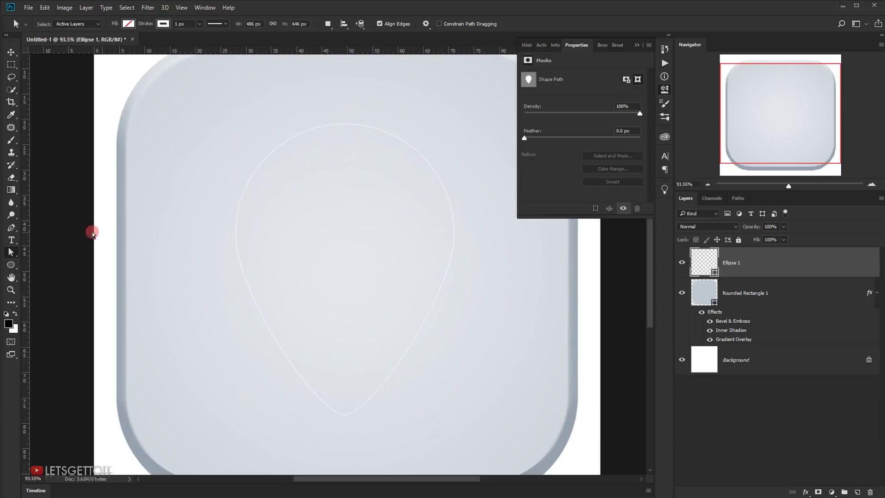
# Select the whole teardrop path, remove its stroke and give it a solid dark green fill, #2f9536
pyautogui.moveTo(12, 253); pyautogui.dragTo(43, 261)
pyautogui.moveTo(223, 109); pyautogui.dragTo(461, 323)
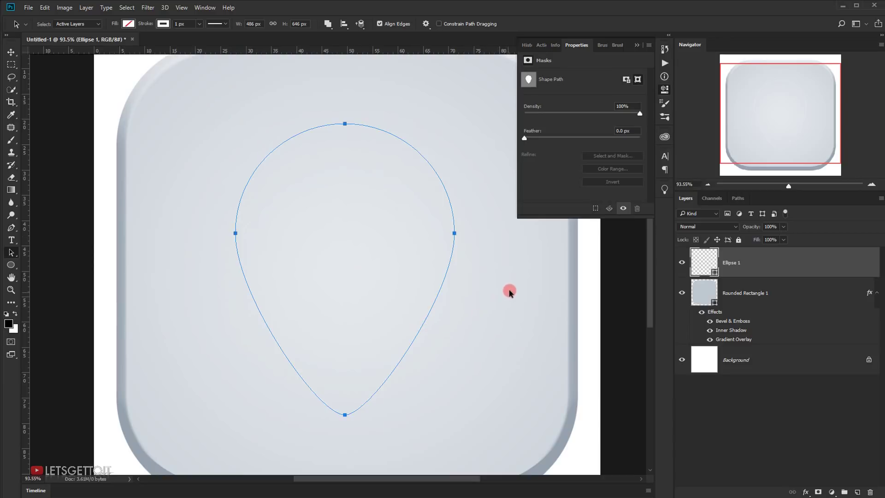
pyautogui.click(159, 26)
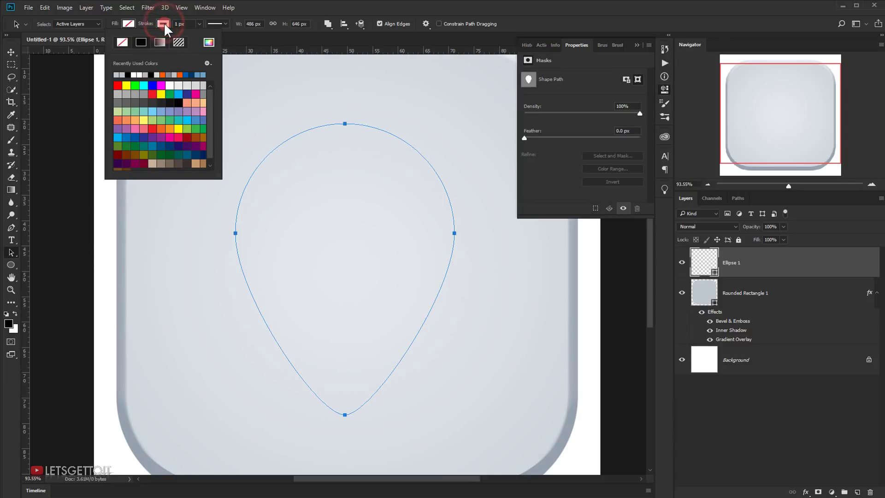
pyautogui.click(122, 42)
pyautogui.click(127, 26)
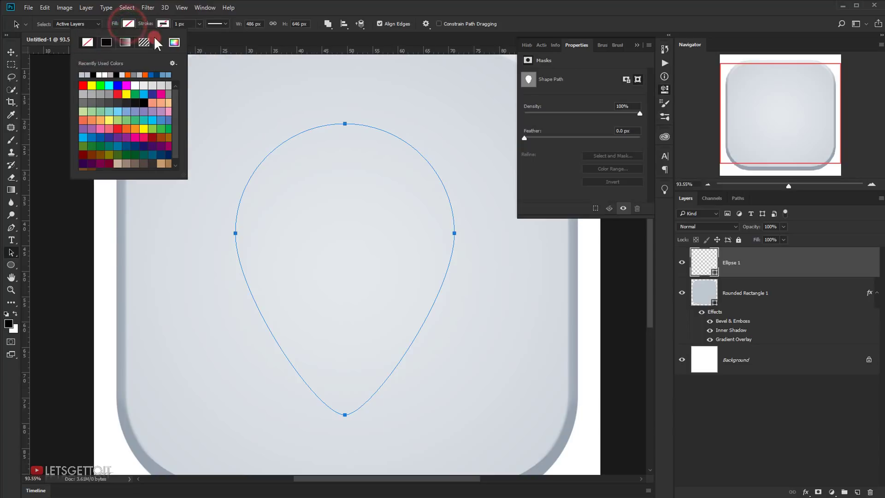
pyautogui.click(174, 43)
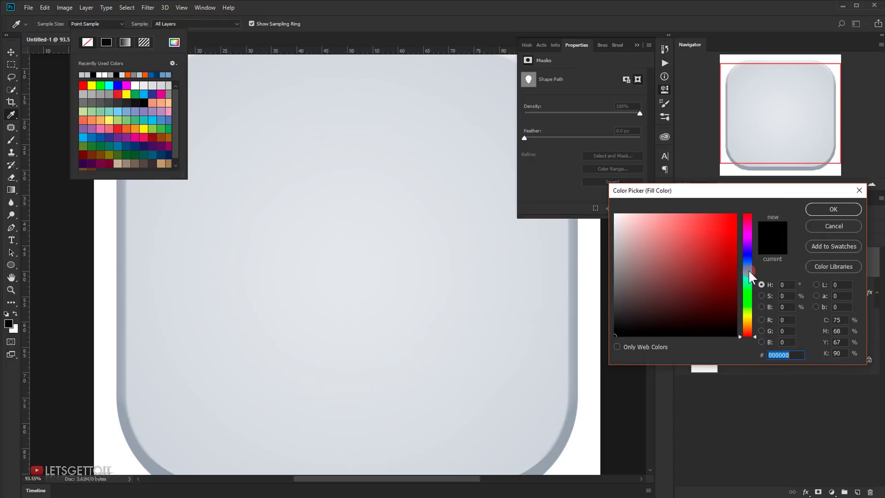
pyautogui.moveTo(749, 276); pyautogui.dragTo(749, 296)
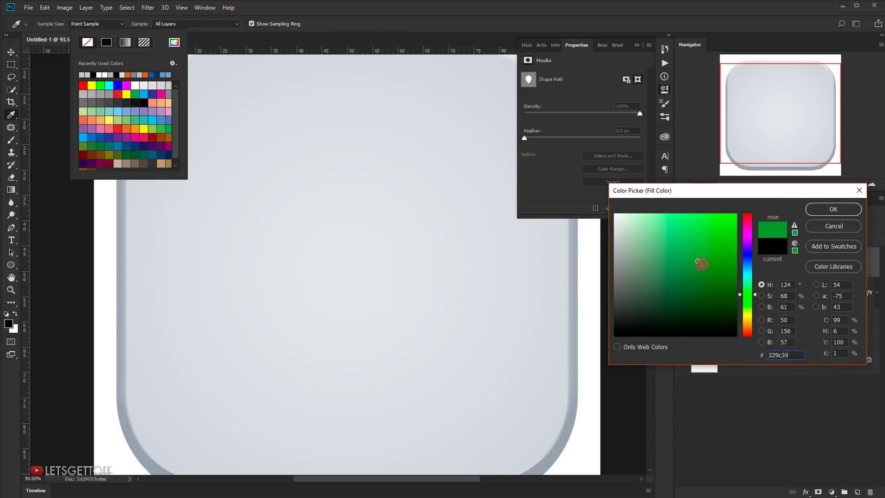
pyautogui.moveTo(701, 261); pyautogui.dragTo(702, 259)
pyautogui.click(833, 209)
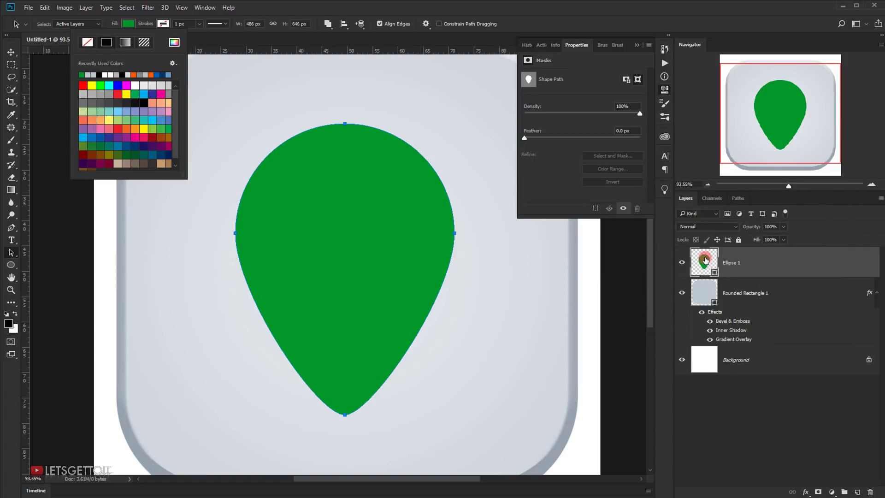
# Change the teardrop's fill to the brighter green #49c351 and deselect the layer
pyautogui.doubleClick(704, 261)
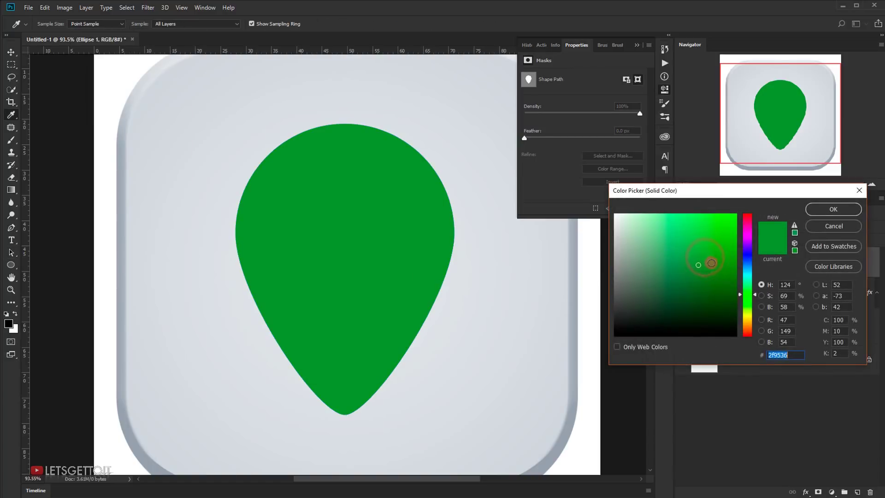
pyautogui.moveTo(705, 266); pyautogui.dragTo(703, 248)
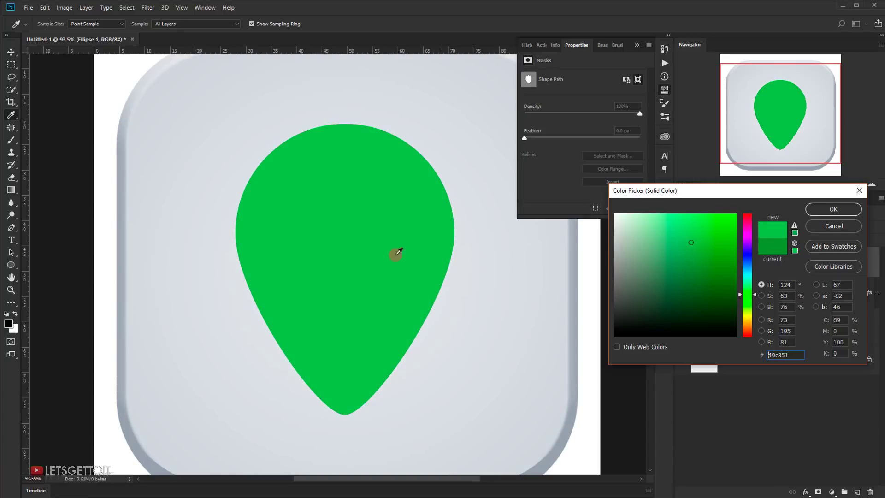
pyautogui.click(833, 210)
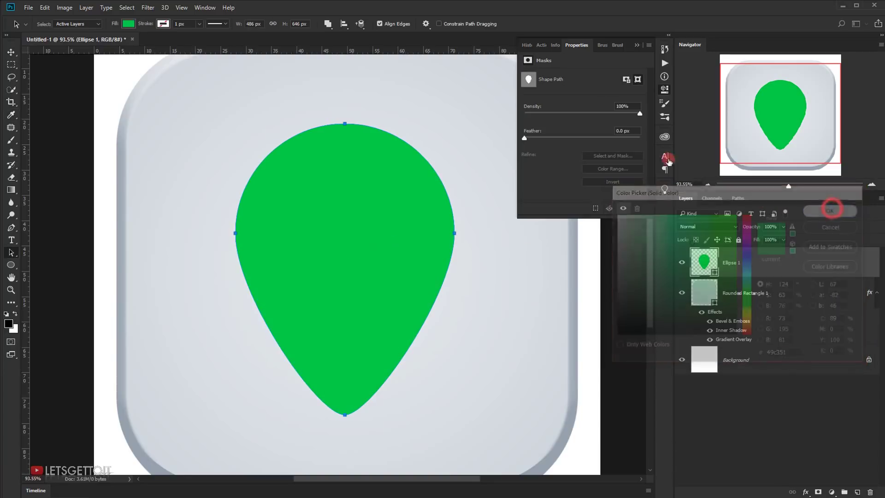
pyautogui.click(637, 45)
pyautogui.click(736, 411)
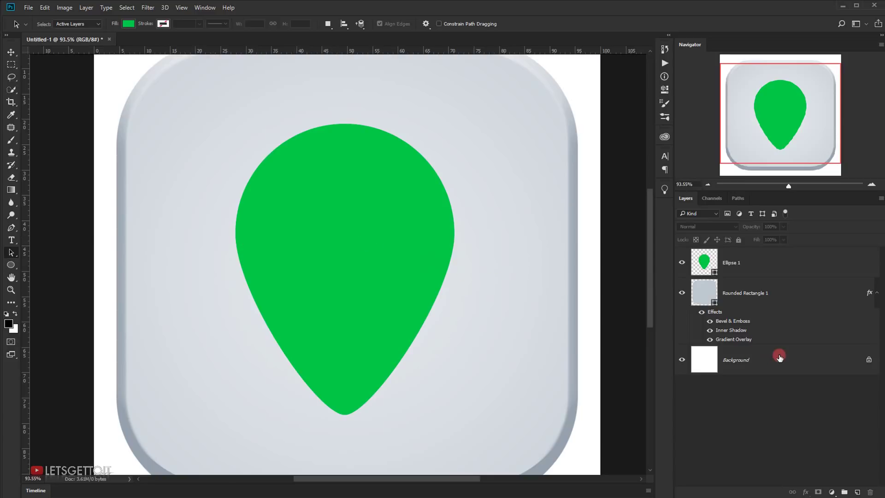
# Draw a perfect circle about 180 px in diameter on the icon base, to the upper left of the green shape, with the Ellipse tool
pyautogui.click(20, 269)
pyautogui.click(56, 282)
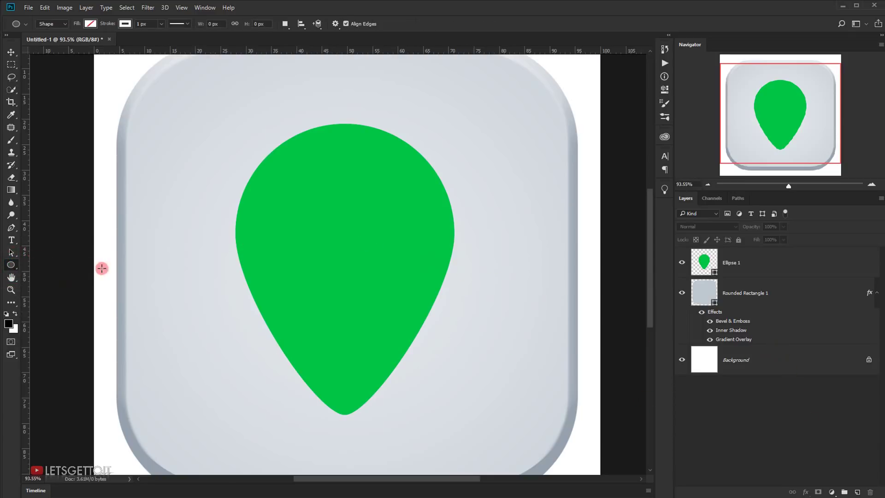
pyautogui.scroll(1, 180, 152)
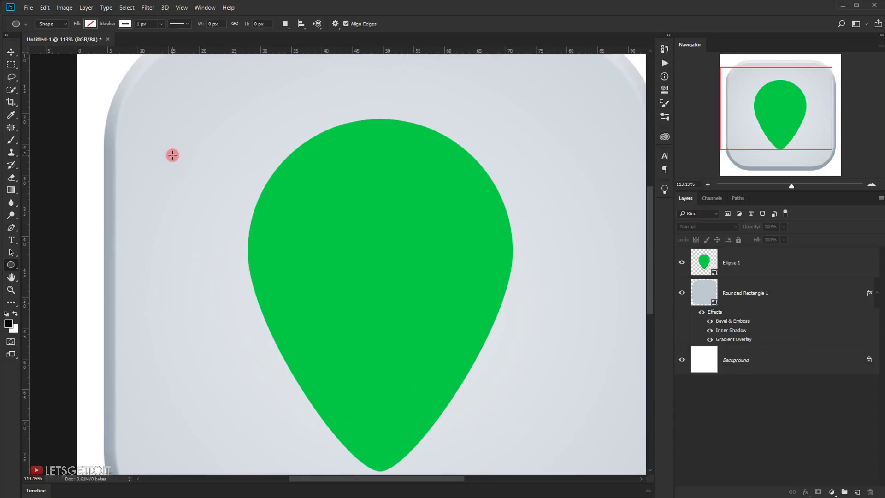
pyautogui.press('shift')
pyautogui.moveTo(150, 142); pyautogui.dragTo(259, 231)
# Add a second perfect circle about 170 px in diameter to the same shape layer, overlapping the first circle's lower-left part
pyautogui.scroll(1, 140, 194)
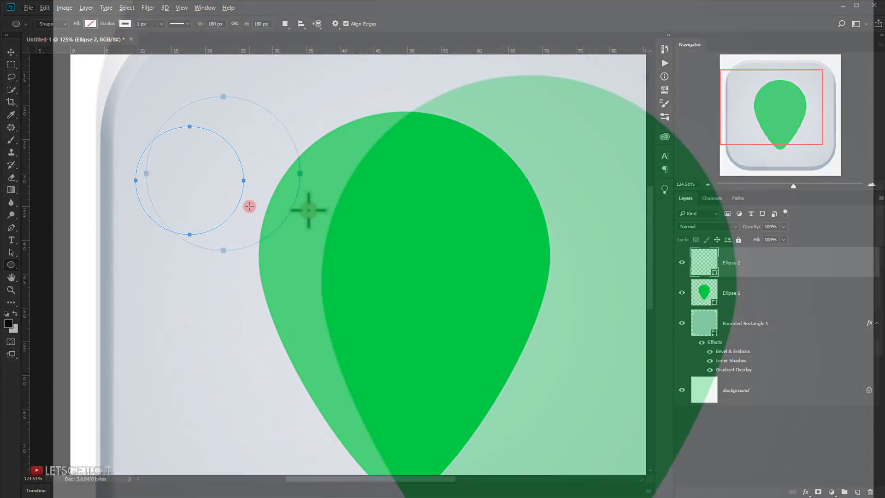
pyautogui.press('shift')
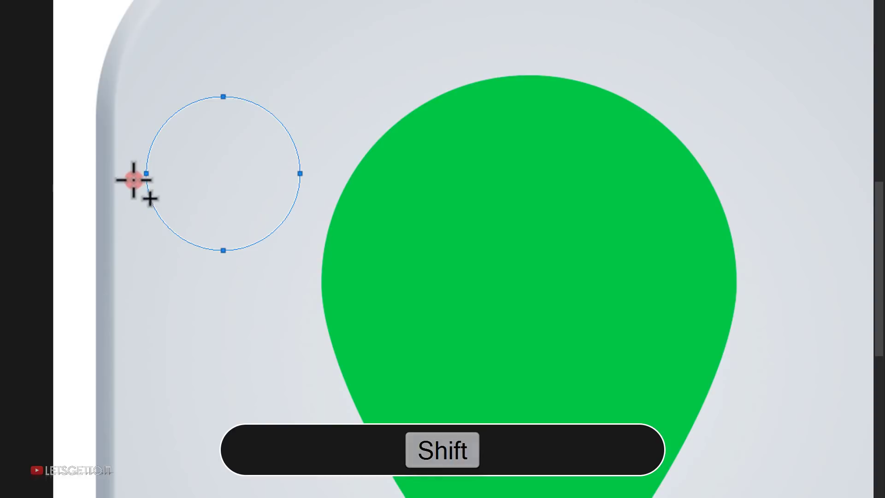
pyautogui.moveTo(119, 178); pyautogui.dragTo(192, 300)
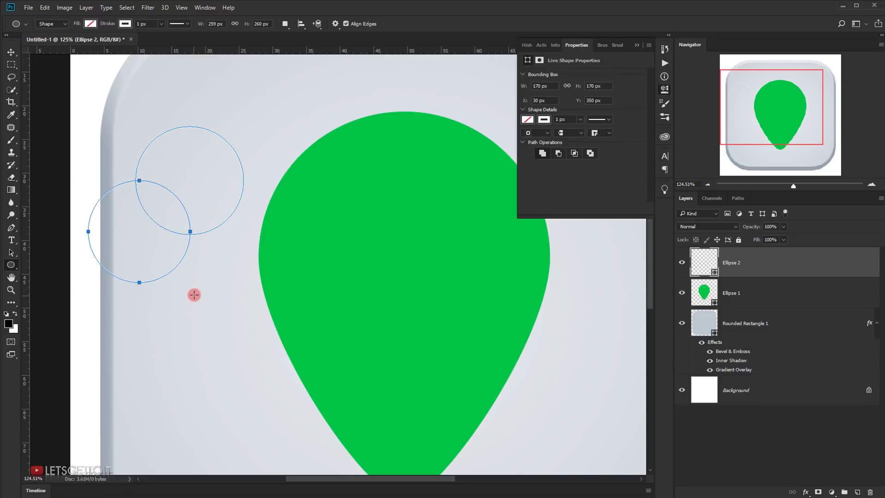
# Select both circles with the Path Selection tool and set their path operation to Intersect Shape Areas
pyautogui.scroll(2, 131, 193)
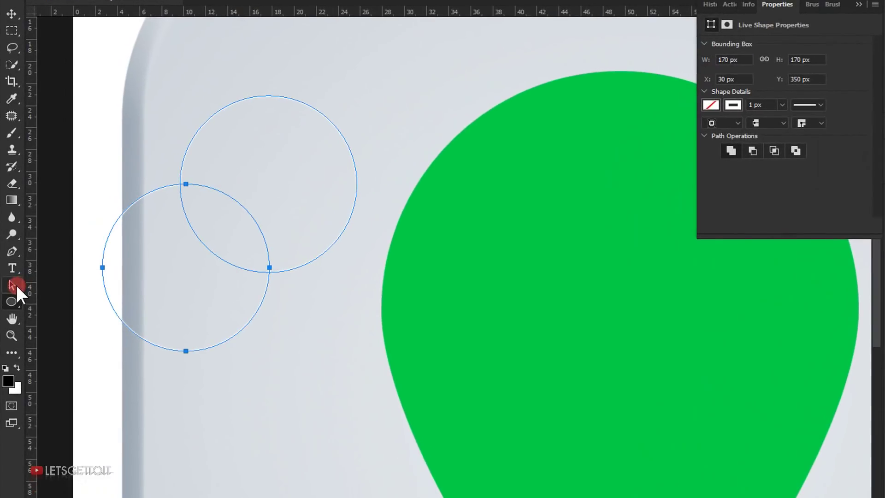
pyautogui.rightClick(13, 252)
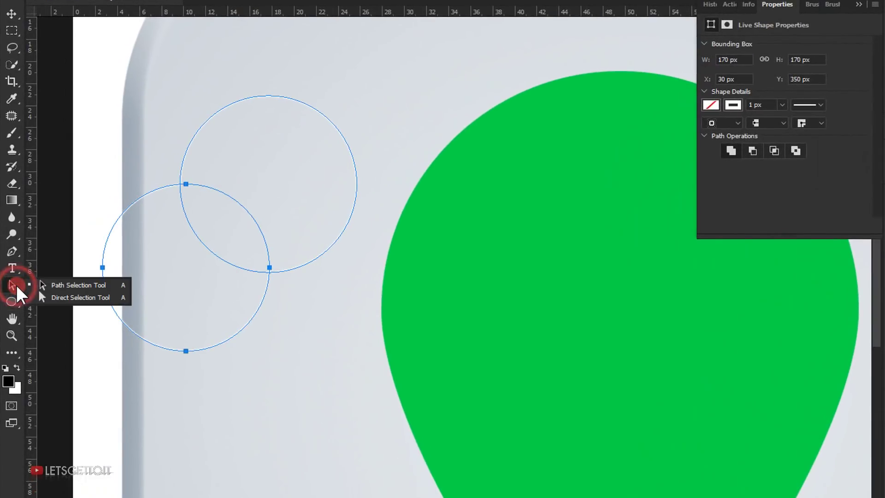
pyautogui.click(56, 286)
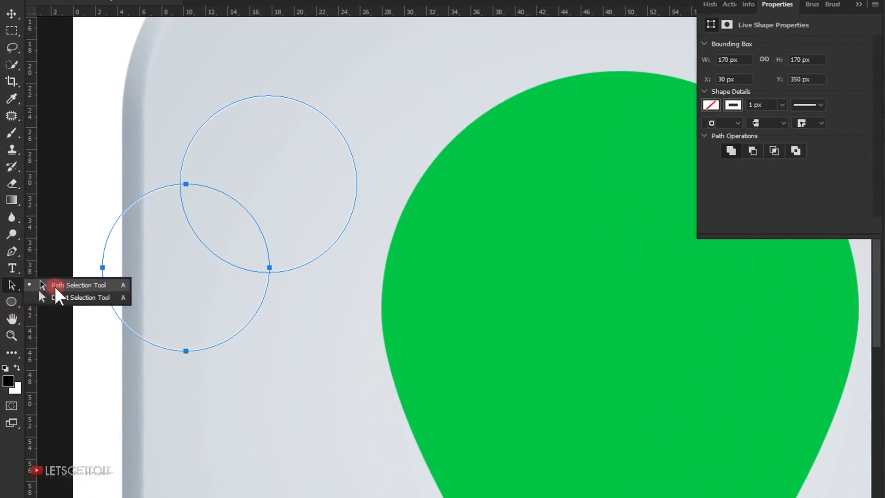
pyautogui.click(83, 285)
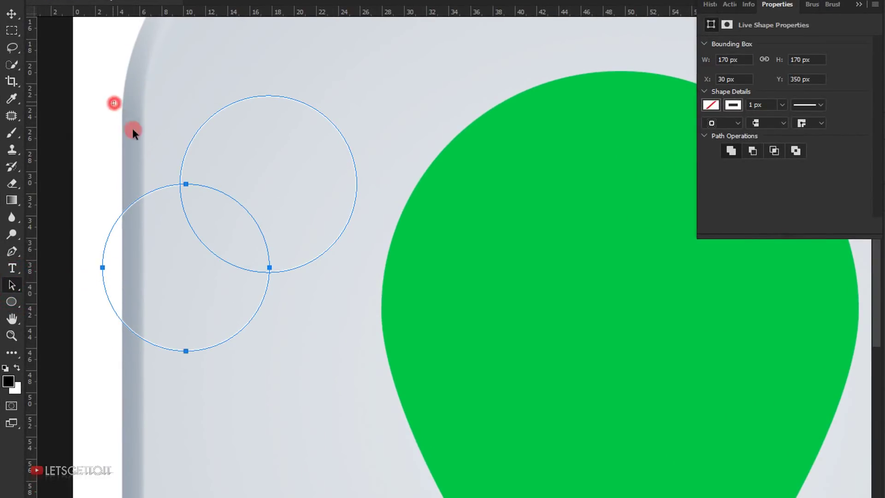
pyautogui.moveTo(114, 103); pyautogui.dragTo(322, 336)
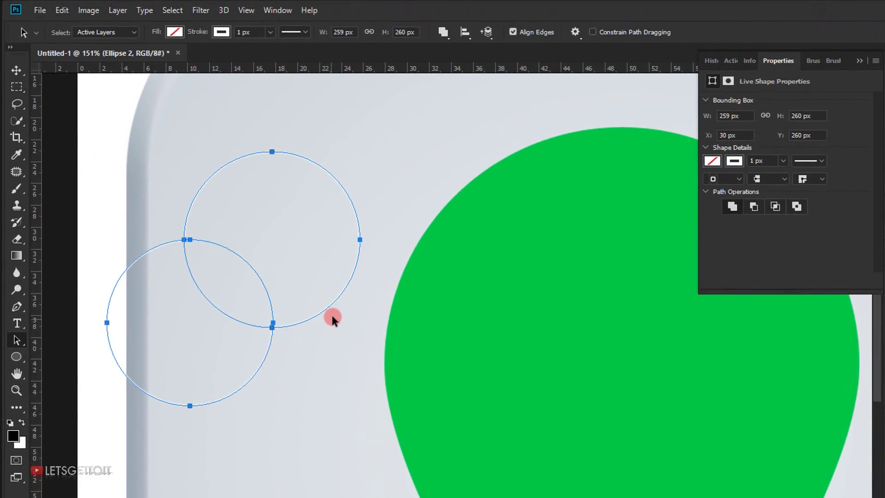
pyautogui.click(443, 32)
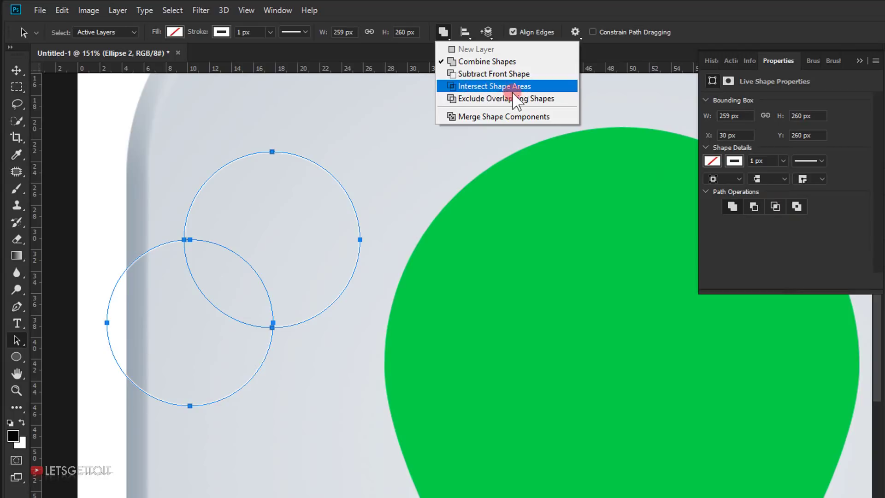
pyautogui.click(477, 83)
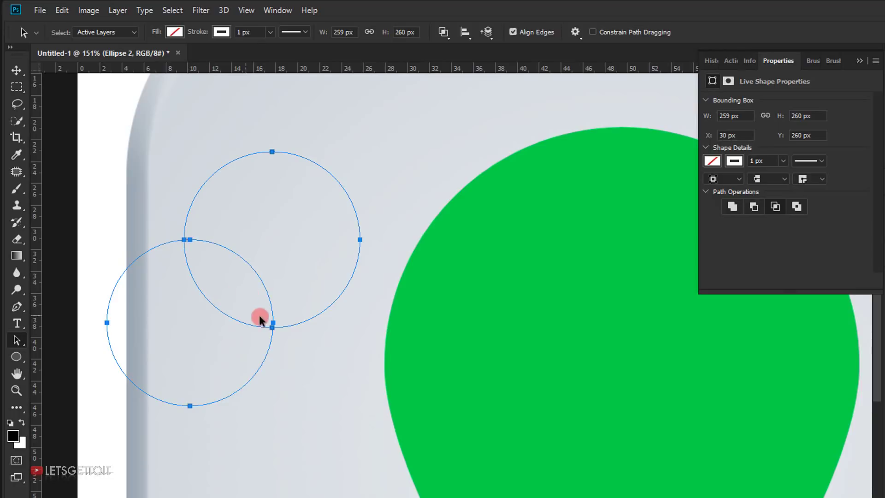
# Merge the shape components of the two circles into one almond-shaped regular path
pyautogui.click(444, 31)
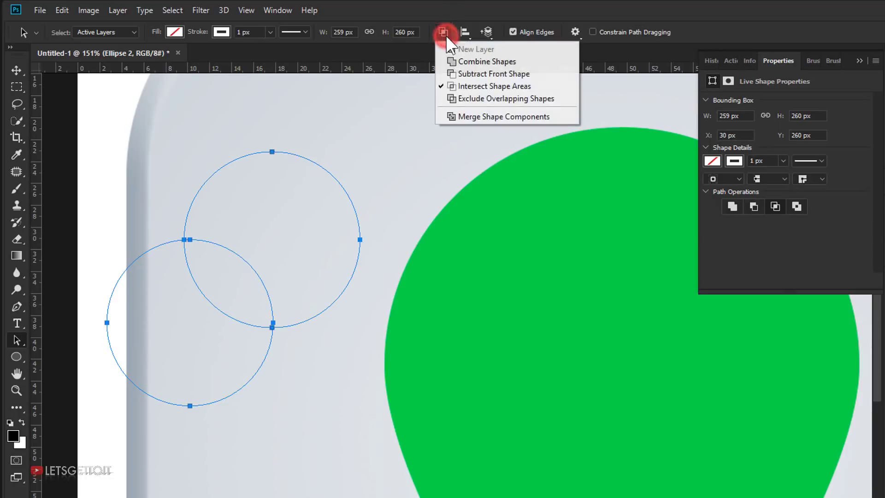
pyautogui.click(475, 115)
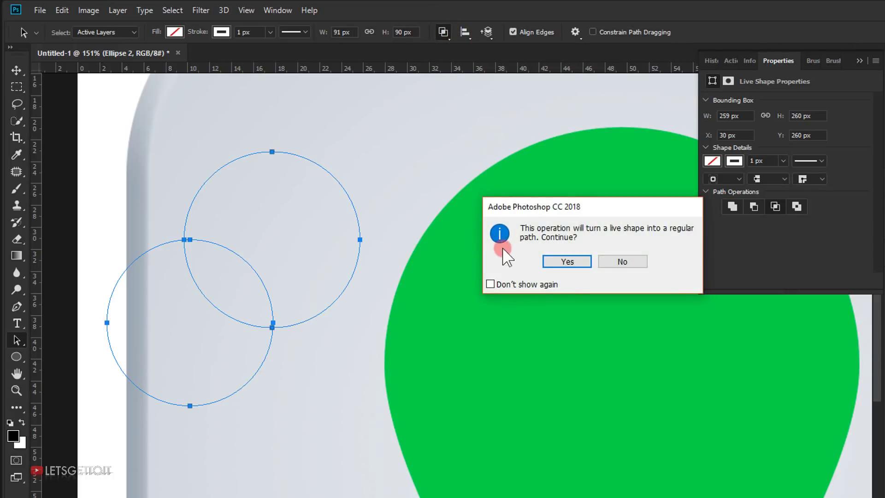
pyautogui.click(563, 260)
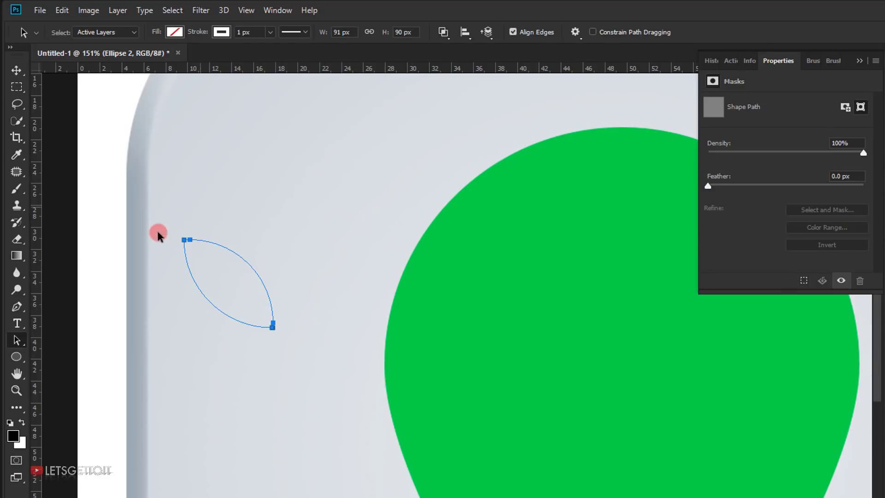
# Remove the almond shape's stroke and fill it with near-black #252525
pyautogui.click(224, 32)
pyautogui.click(164, 54)
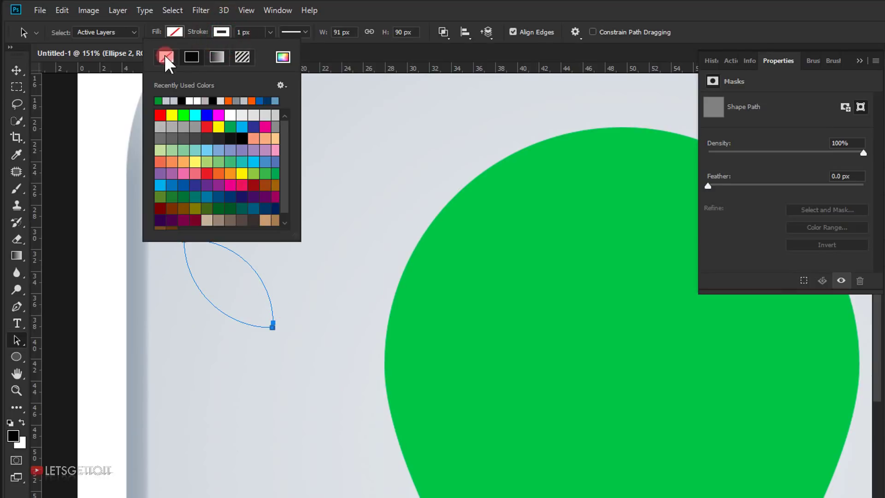
pyautogui.click(181, 40)
pyautogui.click(236, 57)
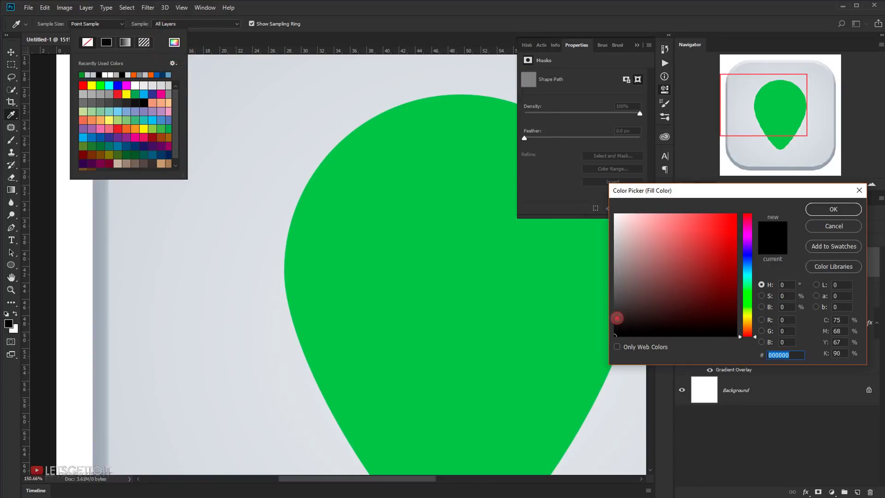
pyautogui.click(617, 318)
pyautogui.click(837, 210)
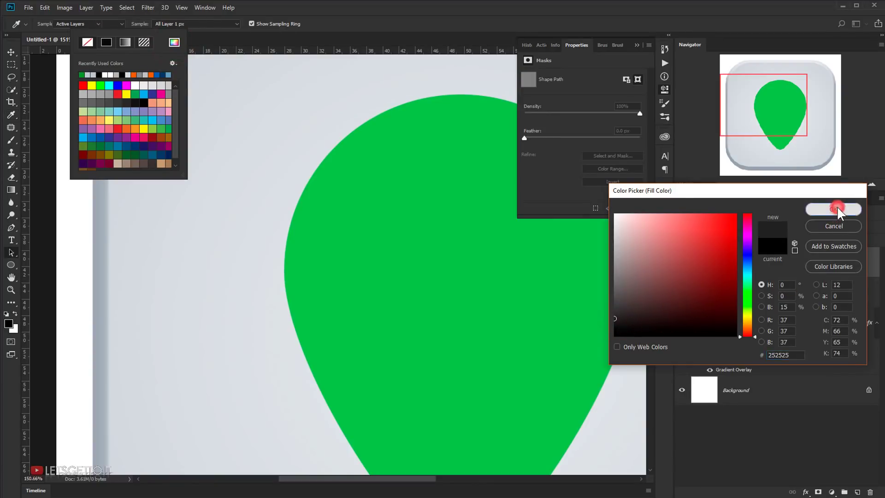
pyautogui.click(638, 44)
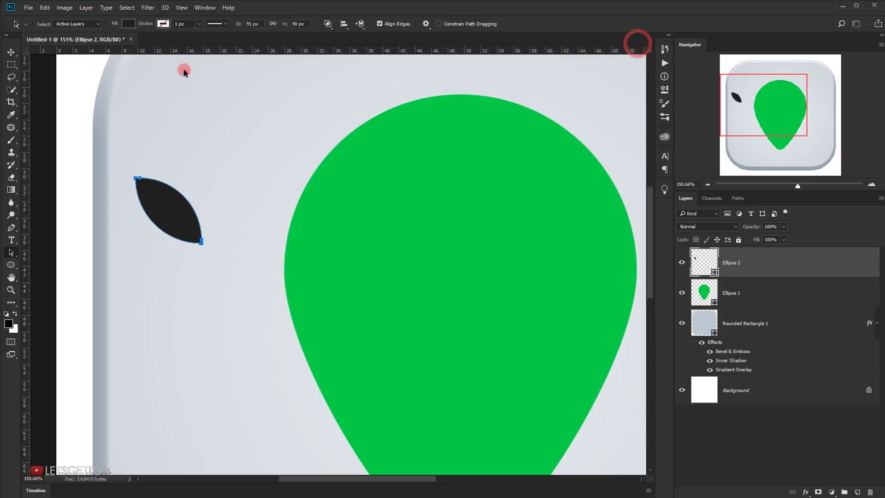
# Move the dark almond shape onto the left side of the green head as an eye
pyautogui.press('v')
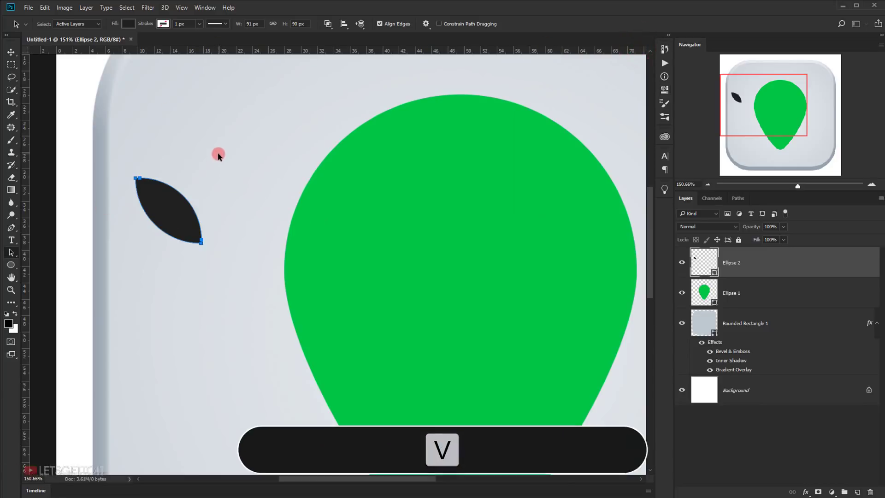
pyautogui.moveTo(170, 217); pyautogui.dragTo(358, 288)
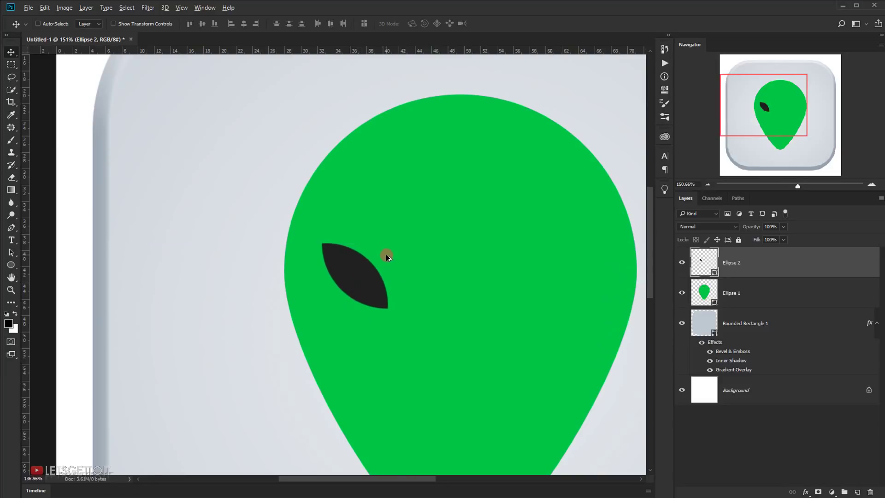
pyautogui.scroll(-4, 387, 257)
pyautogui.scroll(3, 415, 312)
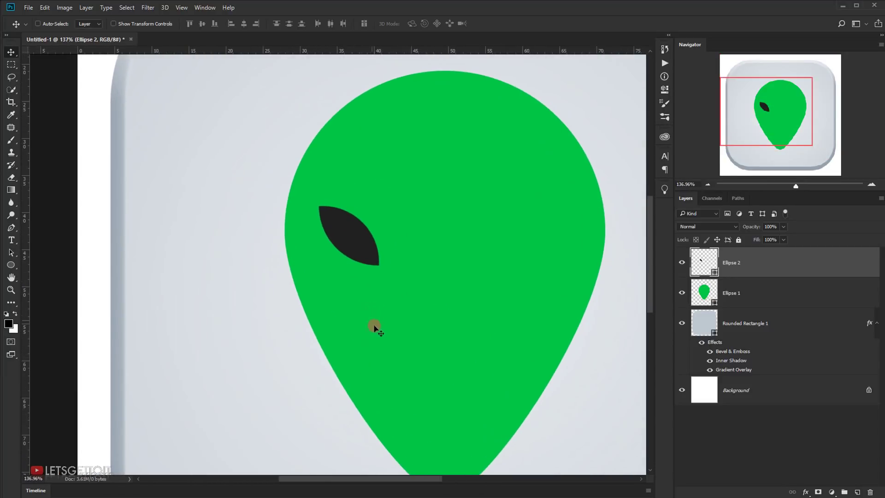
# Scale the eye to about 150% around its center, rotate it by -15°, and apply the transform
pyautogui.hotkey('ctrl', 't')
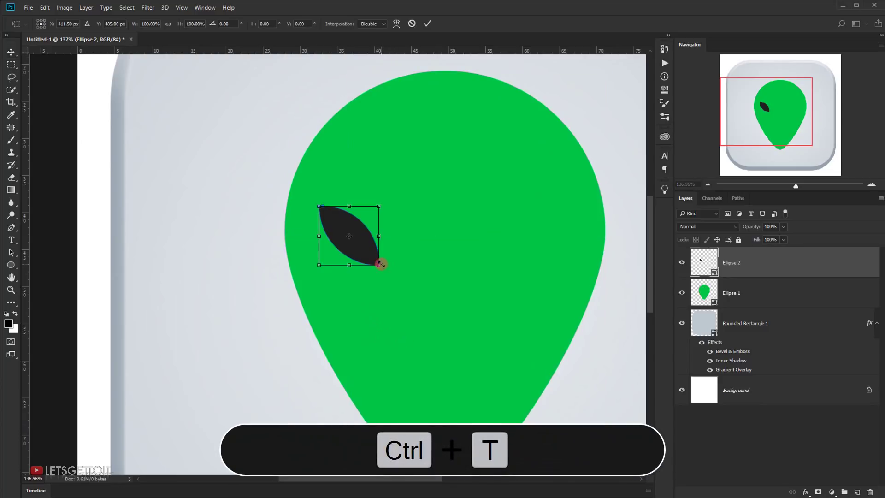
pyautogui.moveTo(380, 264); pyautogui.dragTo(430, 278)
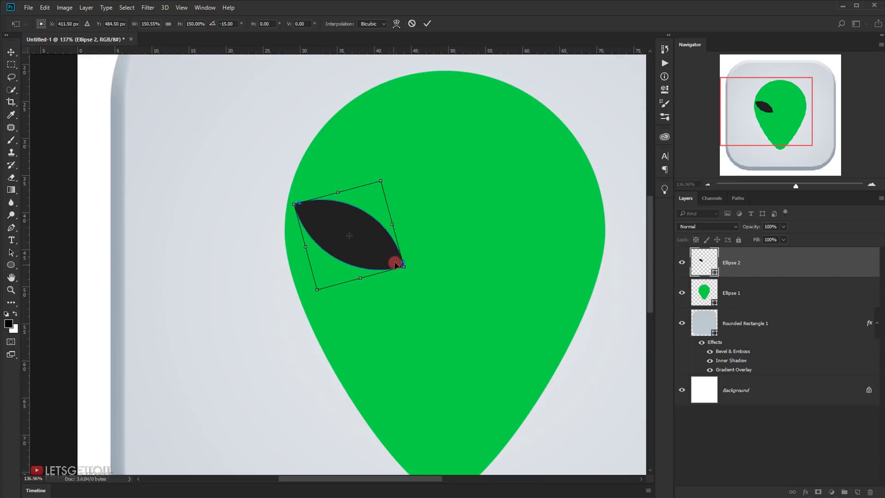
pyautogui.click(433, 23)
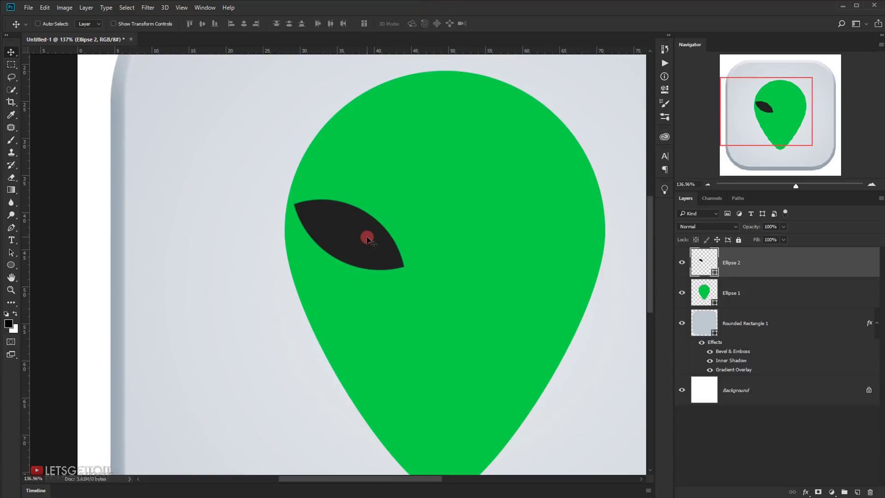
# Nudge the dark eye slightly toward the head's center and place a duplicate of it on the right side of the head
pyautogui.moveTo(358, 246); pyautogui.dragTo(367, 243)
pyautogui.scroll(-3, 427, 276)
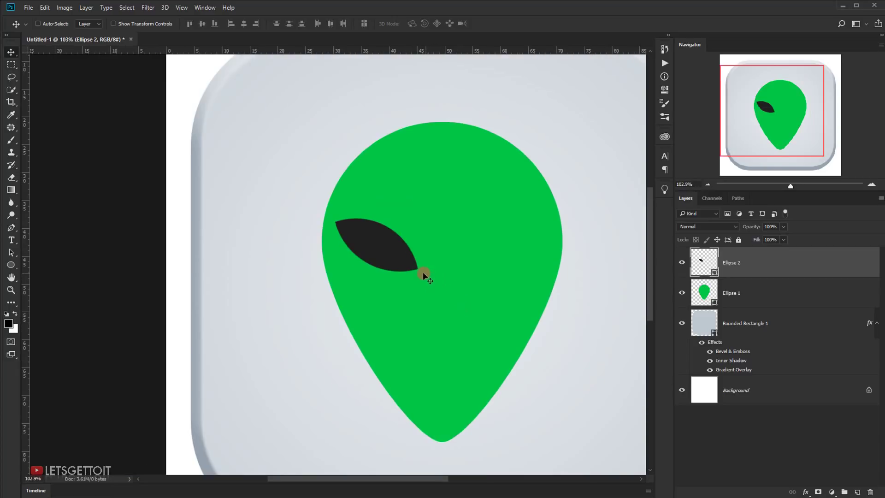
pyautogui.press('alt')
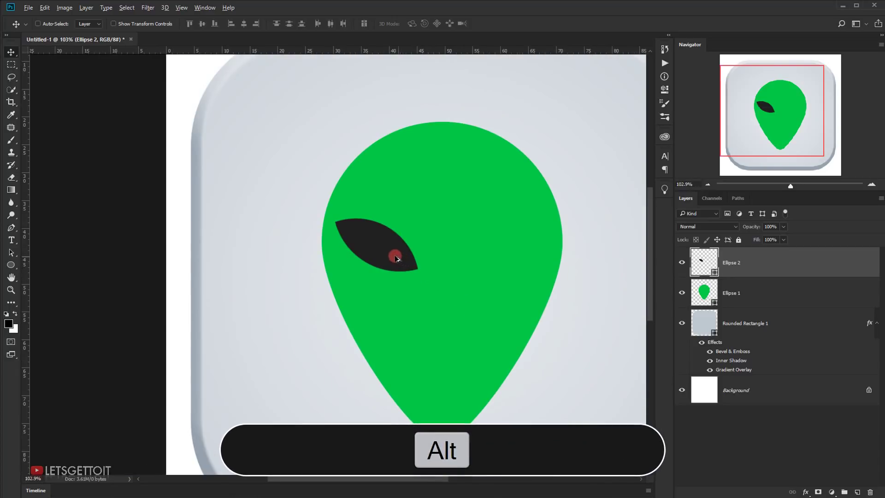
pyautogui.moveTo(376, 246); pyautogui.dragTo(510, 254)
# Flip the duplicated eye horizontally, shift it closer to the head's center, and apply the transform
pyautogui.hotkey('ctrl', 't')
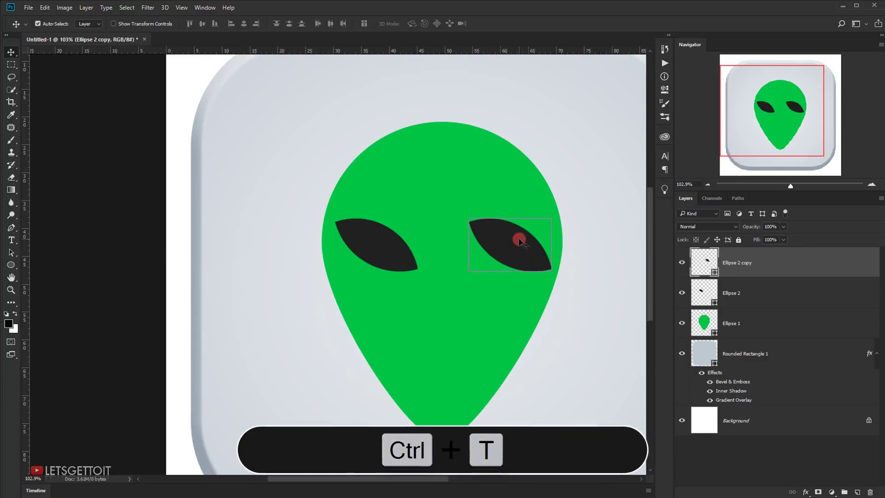
pyautogui.rightClick(528, 250)
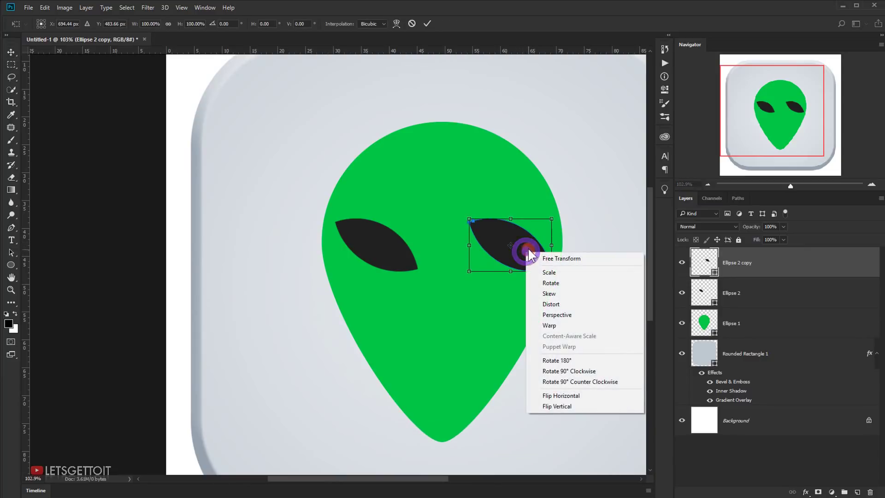
pyautogui.click(571, 395)
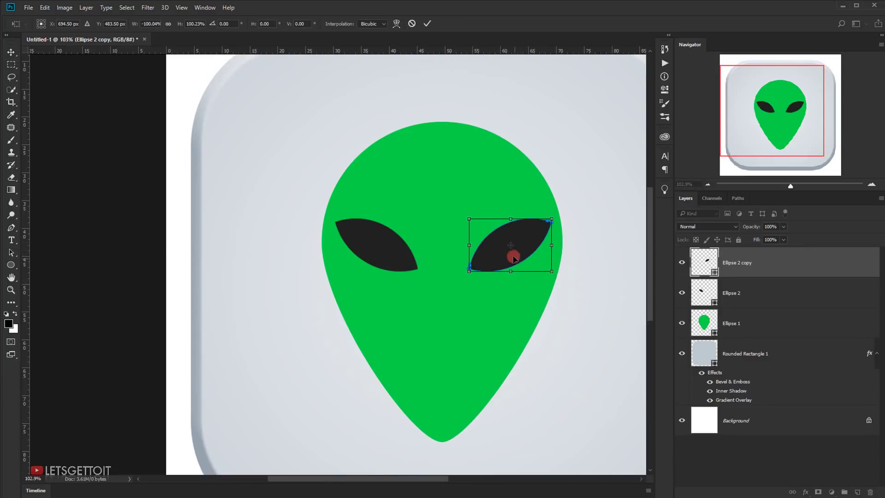
pyautogui.moveTo(526, 260); pyautogui.dragTo(513, 260)
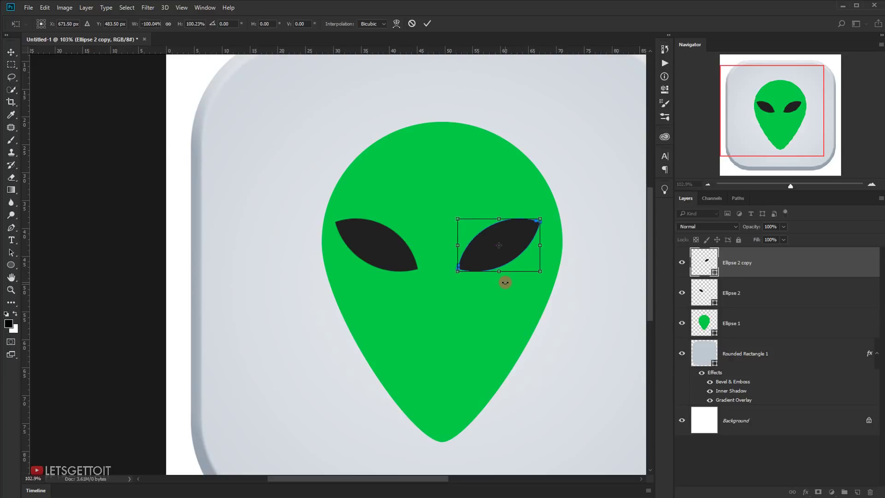
pyautogui.press('Return')
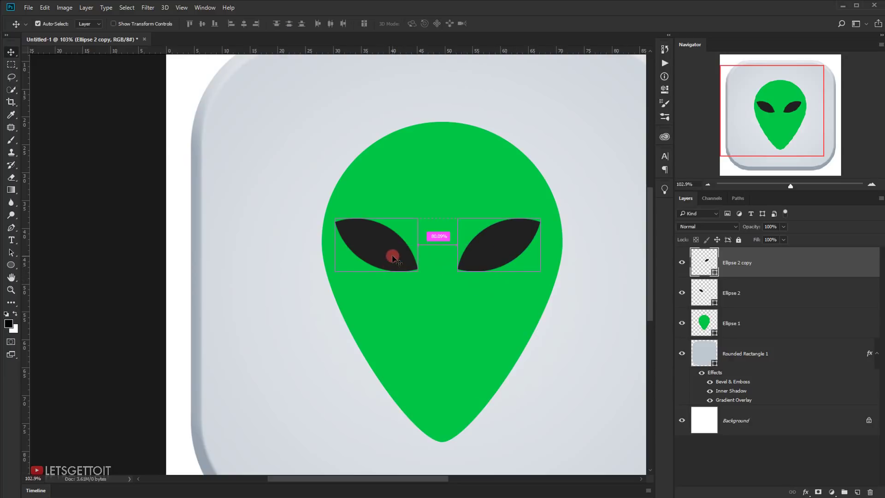
# Shift the left eye slightly inward so both eyes sit evenly on the green head
pyautogui.moveTo(393, 258); pyautogui.dragTo(398, 251)
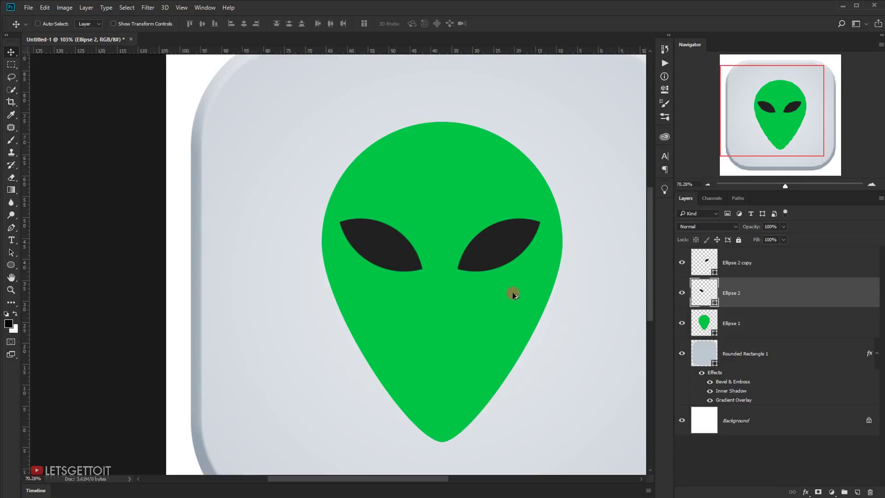
pyautogui.scroll(-5, 515, 294)
pyautogui.scroll(5, 355, 257)
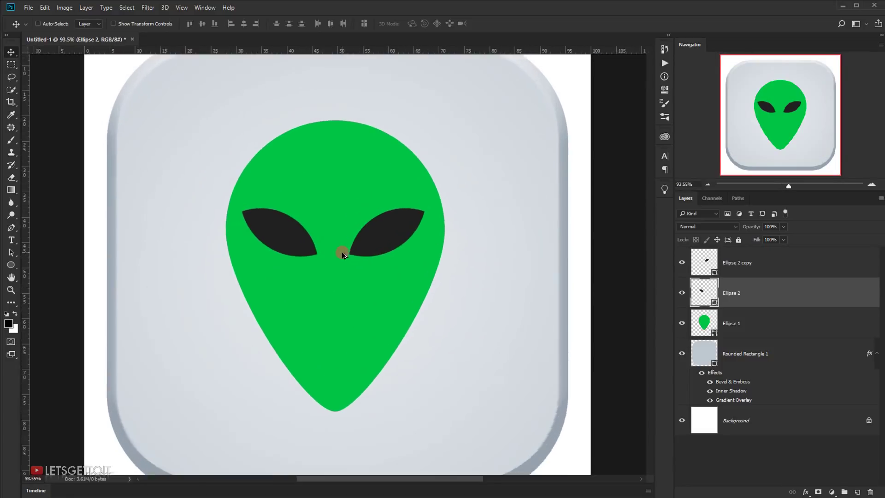
# Rename the left eye's layer as Eye 1 and the right eye's layer as Eye 2
pyautogui.press('ctrl')
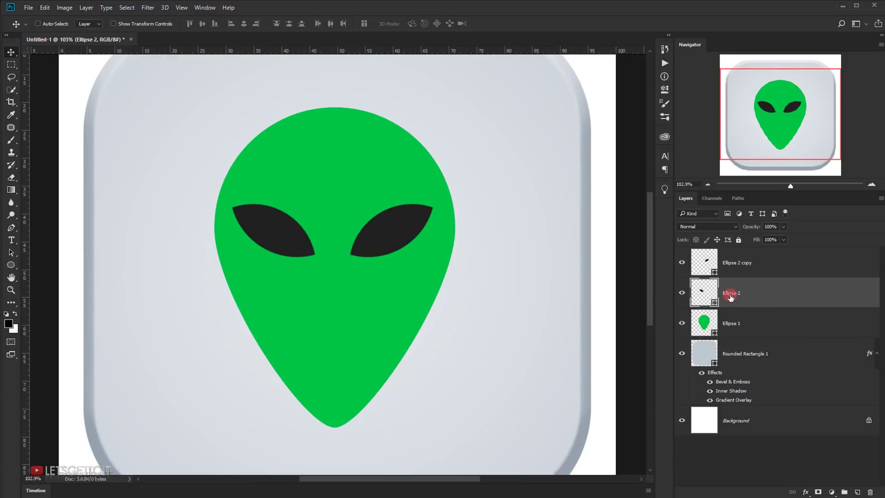
pyautogui.doubleClick(730, 293)
pyautogui.press('Tab')
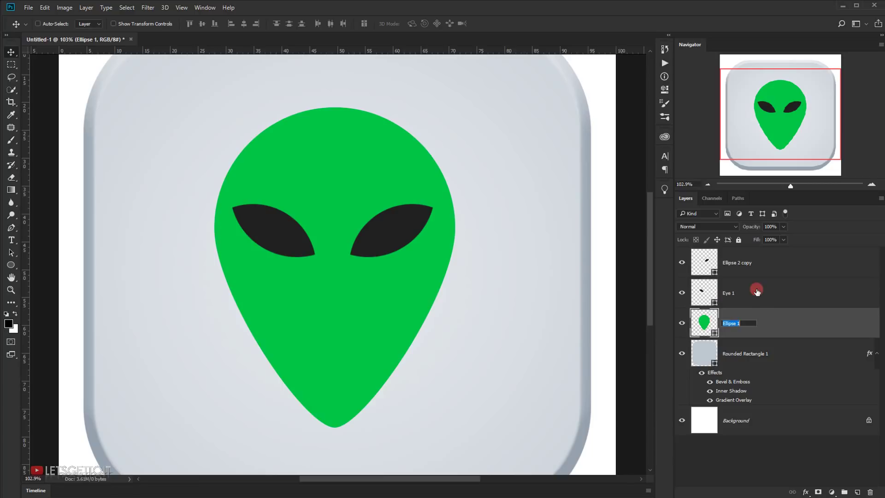
pyautogui.hotkey('shift', 'Tab')
pyautogui.hotkey('shift', 'Tab')
pyautogui.write('Eyes')
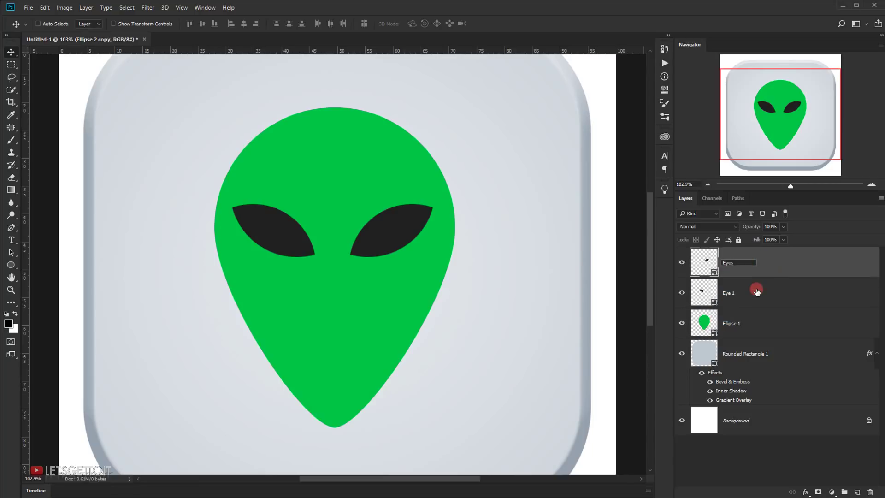
pyautogui.press('Return')
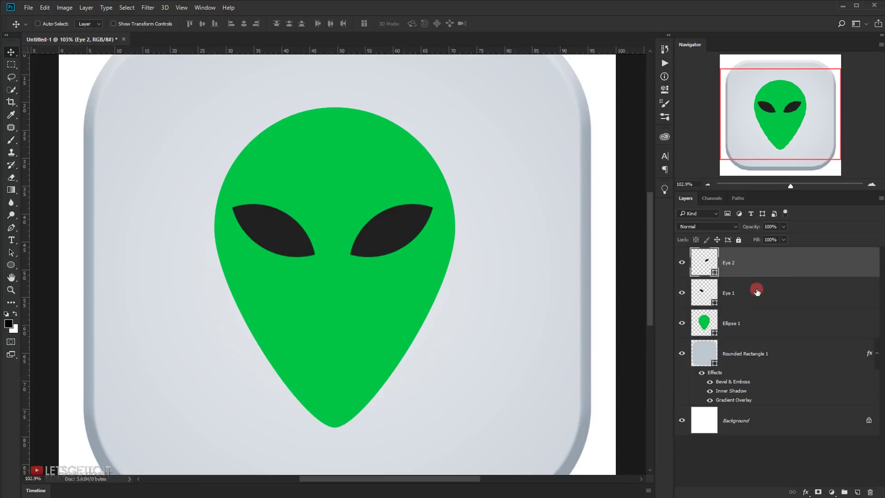
# Scale the Eye 1 and Eye 2 layers together to about 106% around their common center and apply the transform
pyautogui.click(766, 293)
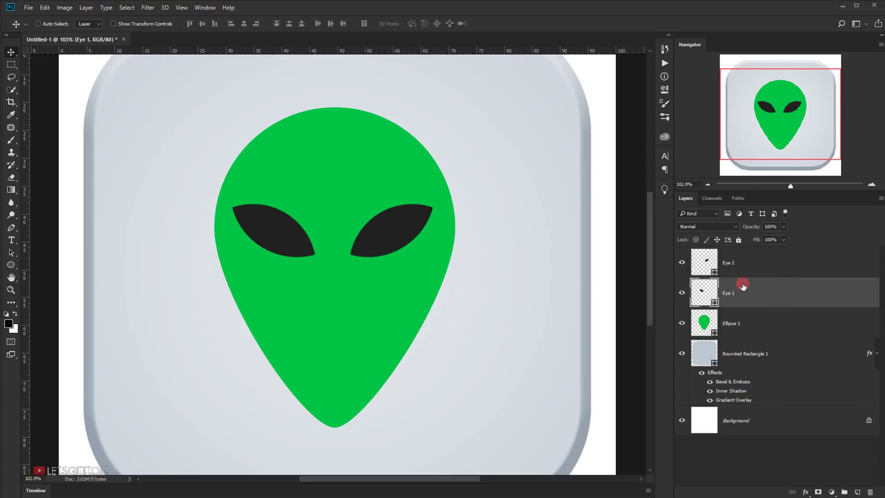
pyautogui.keyDown('shift'); pyautogui.click(766, 270); pyautogui.keyUp('shift')
pyautogui.hotkey('ctrl', 't')
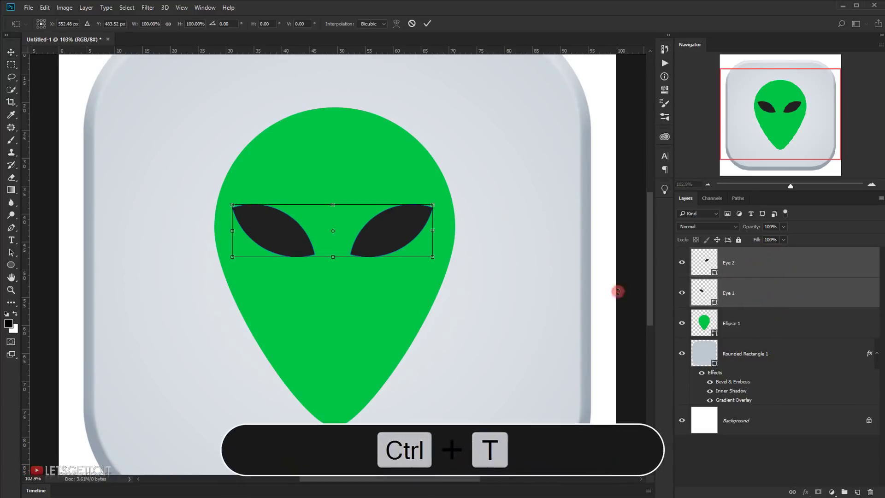
pyautogui.moveTo(430, 257); pyautogui.dragTo(438, 261)
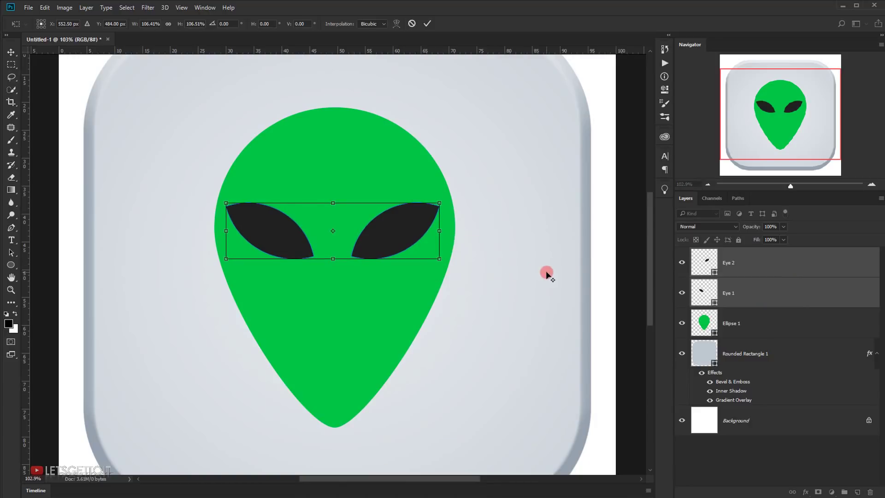
pyautogui.press('Return')
# Move both eyes together slightly lower on the green head and deselect their layers
pyautogui.hotkey('ctrl', '0')
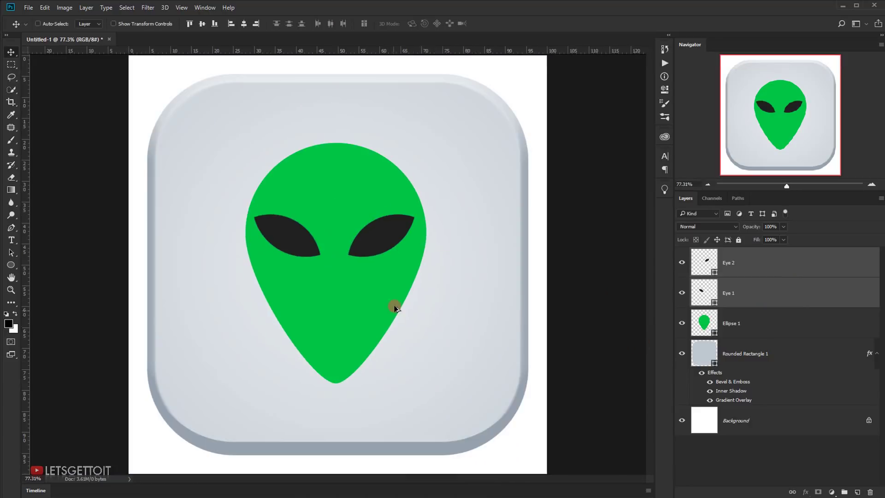
pyautogui.scroll(2, 427, 308)
pyautogui.moveTo(357, 249)
pyautogui.mouseDown()
pyautogui.moveTo(364, 241)
pyautogui.moveTo(362, 259)
pyautogui.mouseUp()
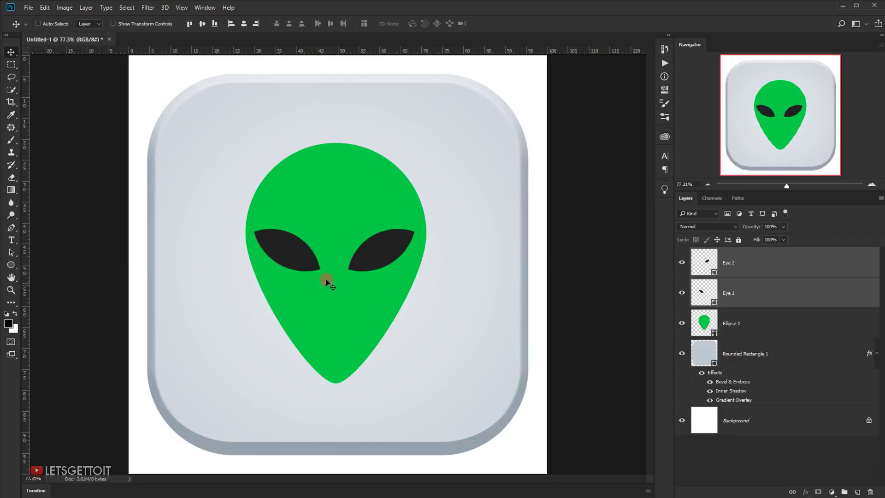
pyautogui.click(800, 439)
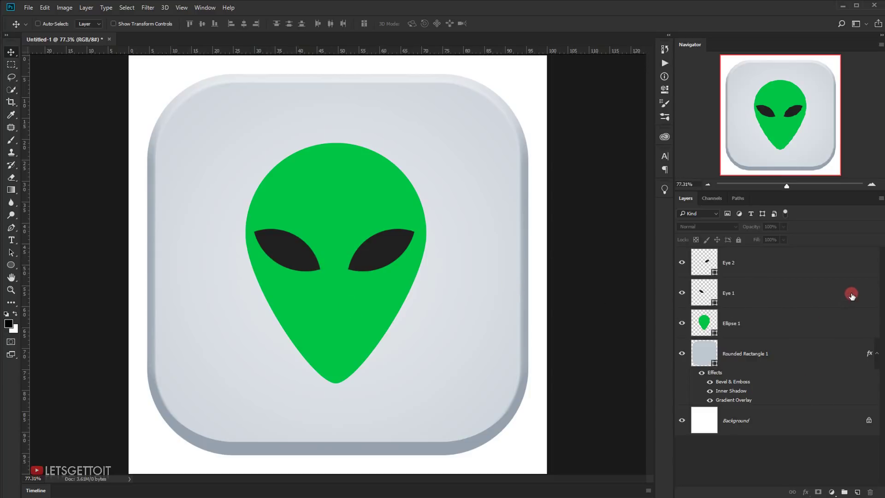
# Add an Inner Glow effect with the Multiply blend mode to the Eye 1 layer
pyautogui.click(830, 291)
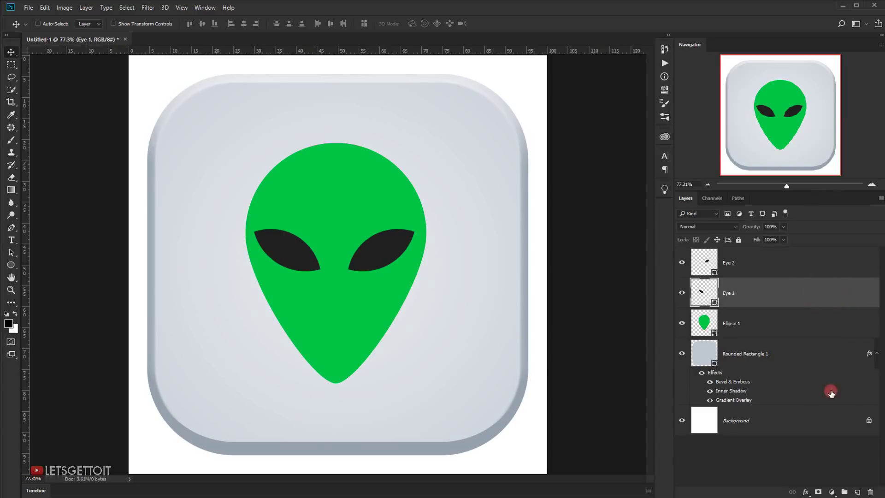
pyautogui.click(806, 492)
pyautogui.click(836, 372)
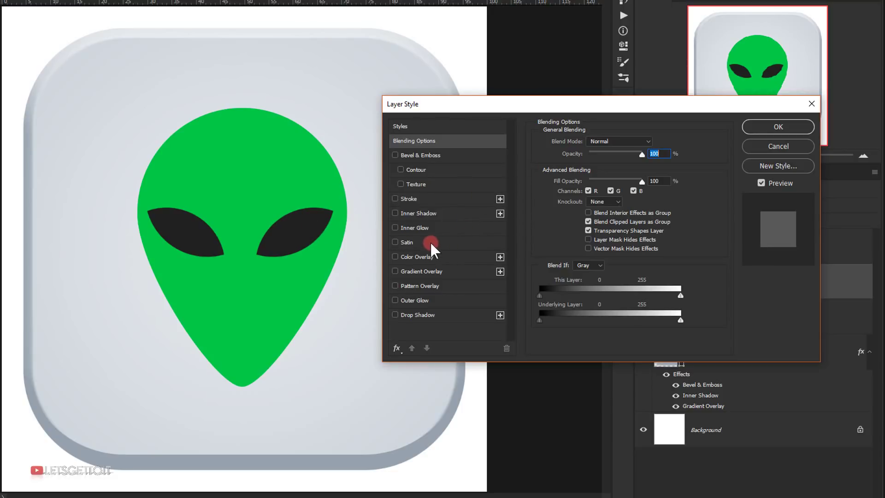
pyautogui.click(427, 228)
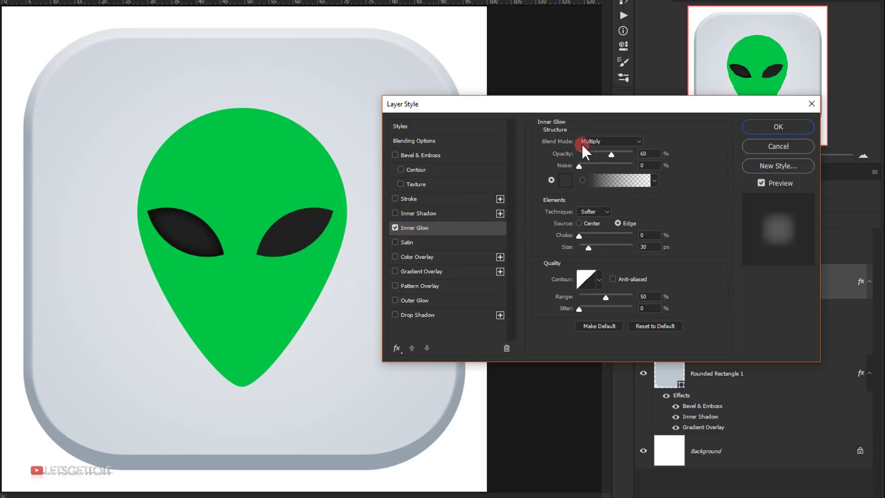
pyautogui.click(604, 142)
pyautogui.click(598, 178)
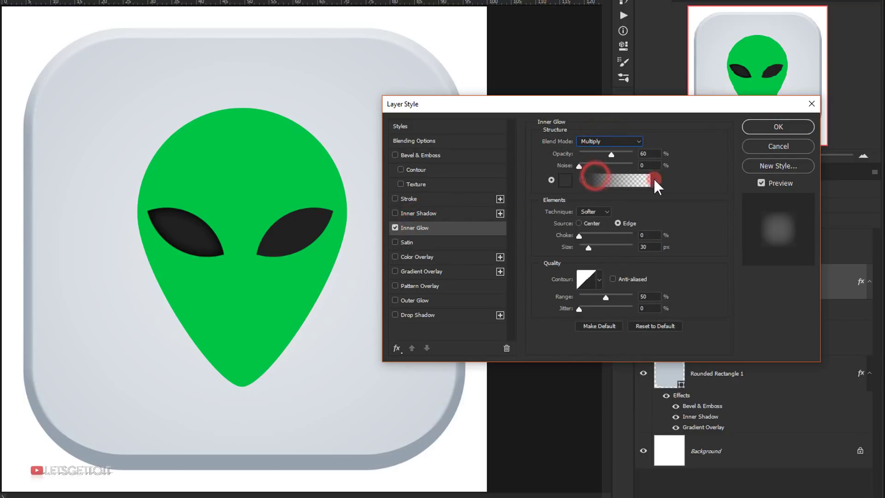
# Set the inner glow's color to dark gray #303031
pyautogui.click(570, 181)
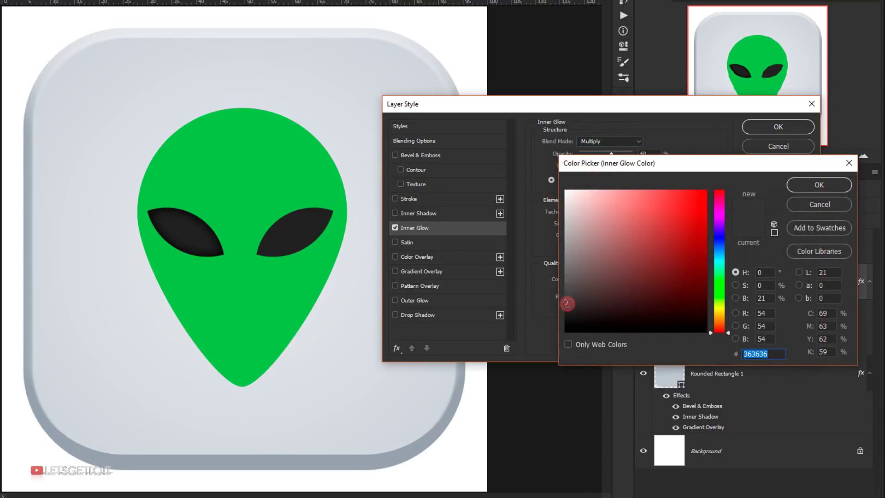
pyautogui.click(567, 303)
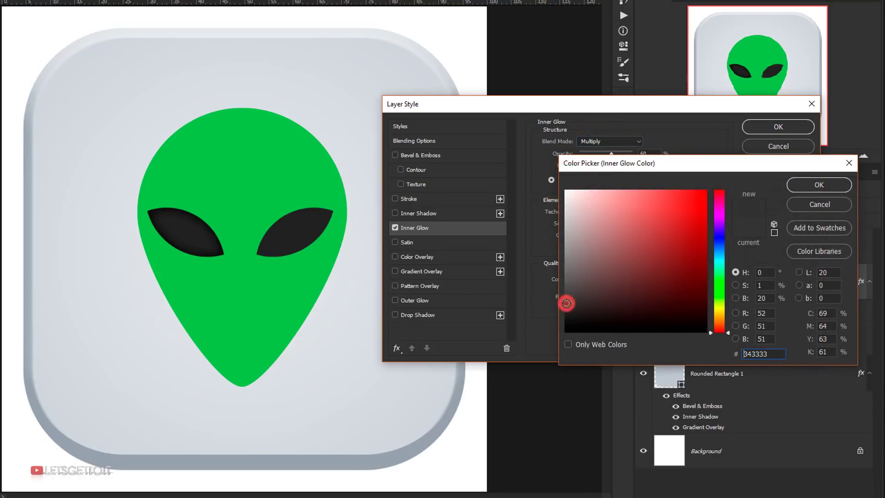
pyautogui.click(723, 241)
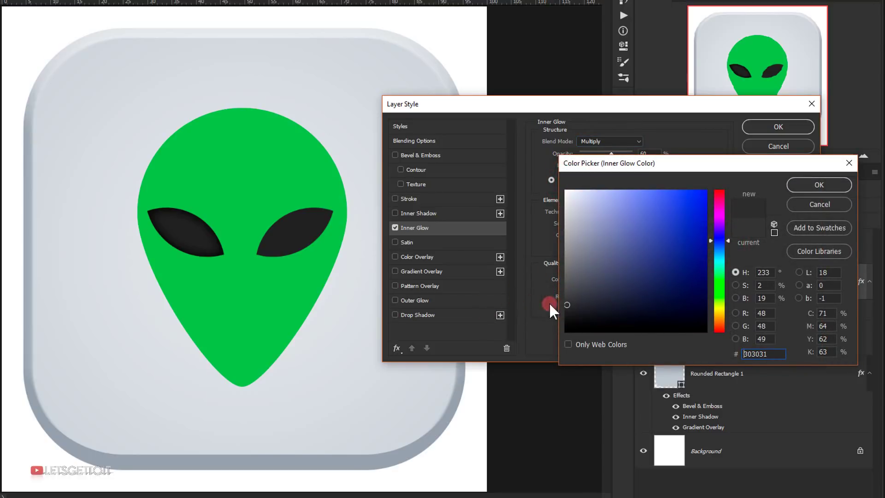
pyautogui.click(837, 182)
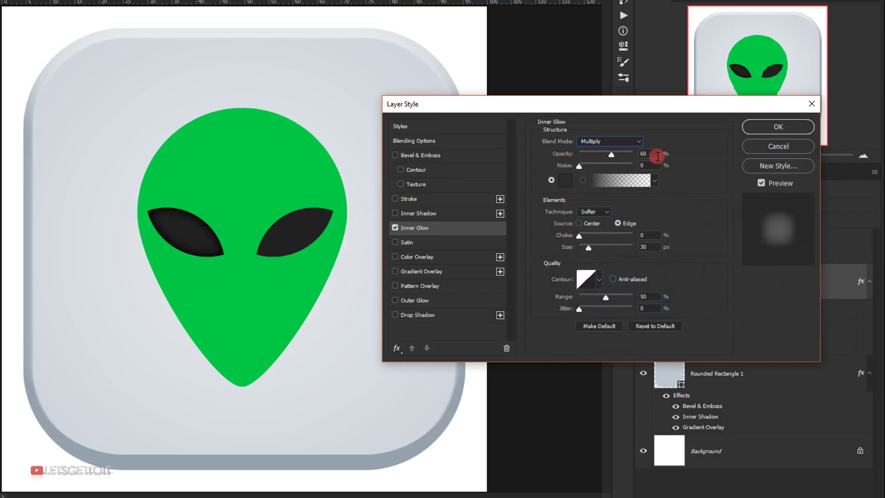
# Set the inner glow's opacity to 50% and keep its size at 30 px
pyautogui.click(657, 154)
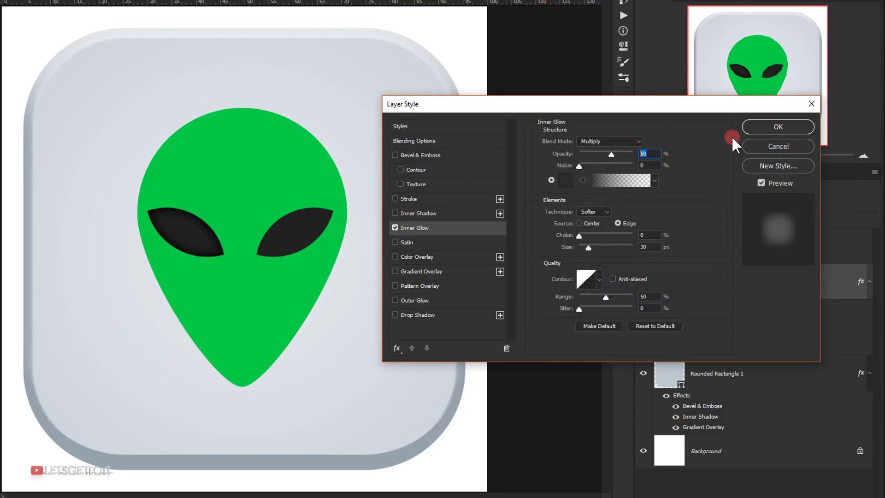
pyautogui.write('50')
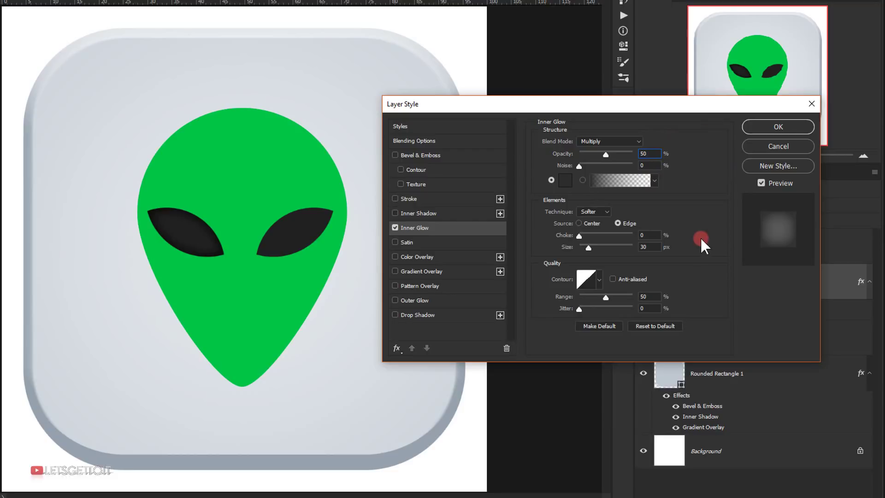
pyautogui.click(650, 251)
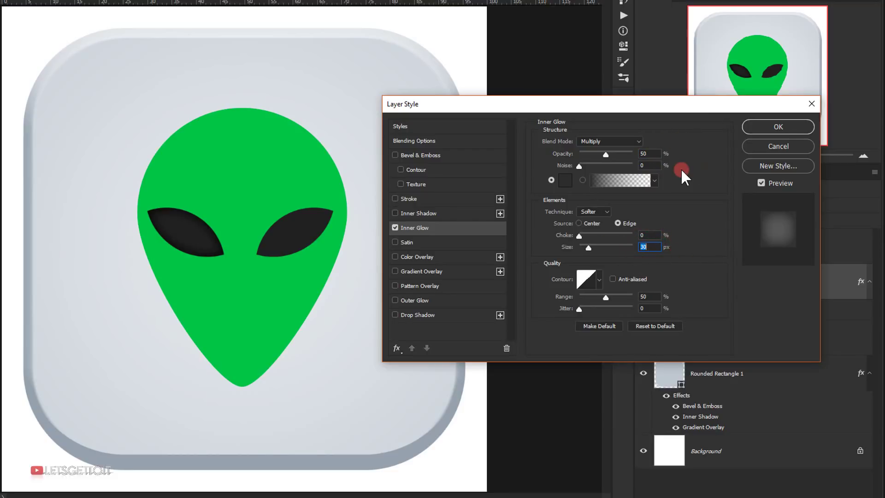
# Add a white Outer Glow to Eye 1 with Screen blend mode, 60% opacity and 2 px size, and apply the layer style
pyautogui.click(411, 300)
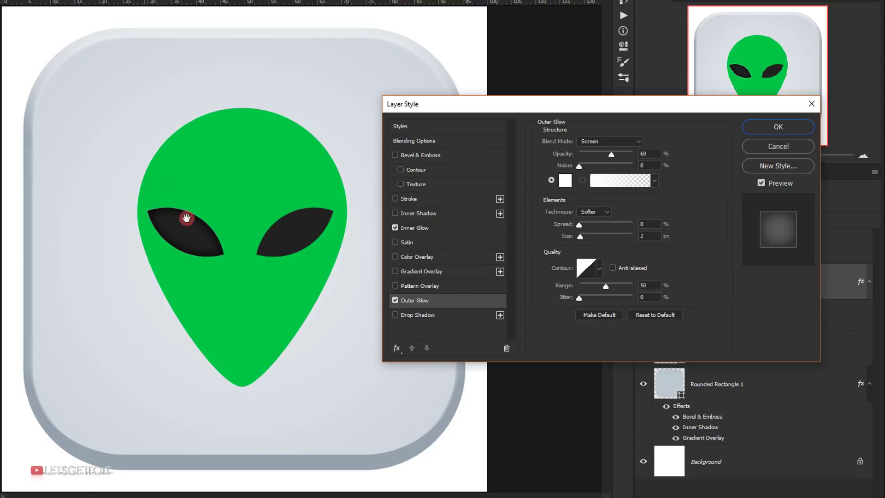
pyautogui.click(610, 142)
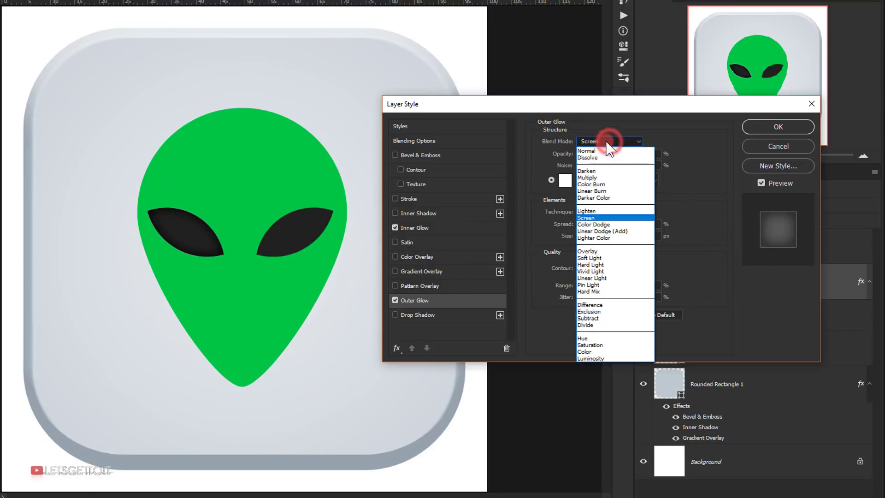
pyautogui.click(593, 219)
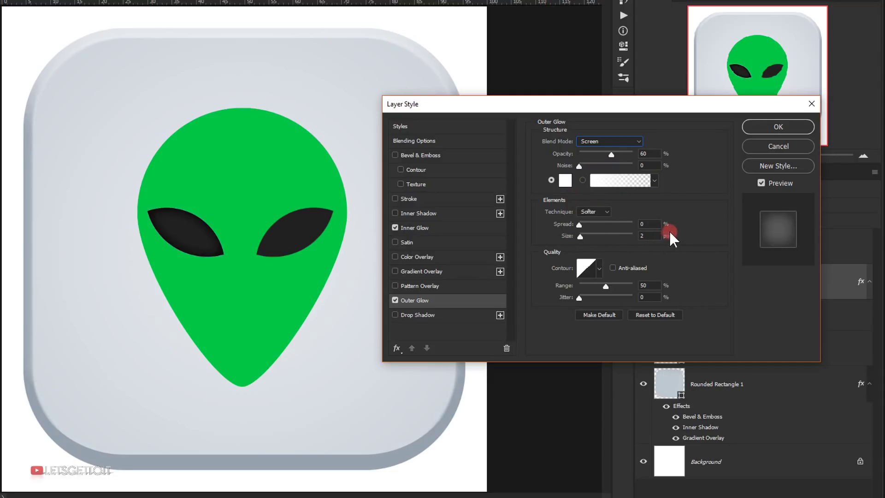
pyautogui.click(771, 123)
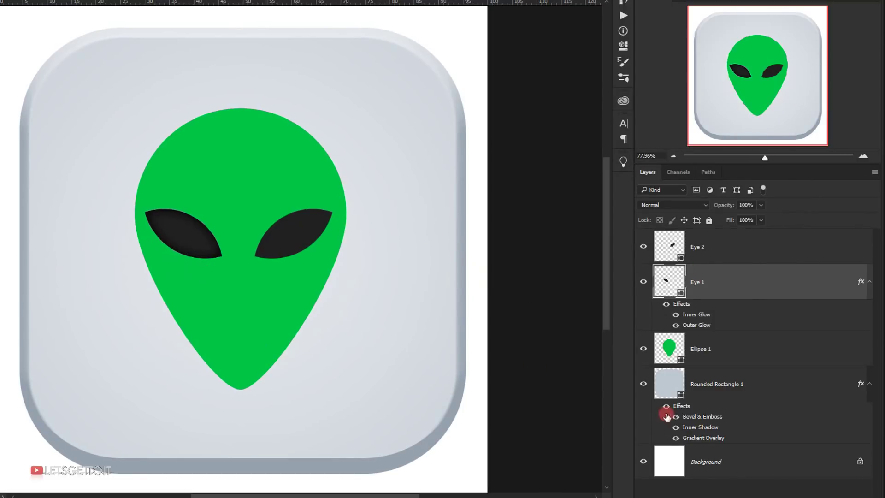
# Set the Eye 1 layer's fill color to #363434 and copy its hex value
pyautogui.moveTo(667, 418)
pyautogui.mouseDown()
pyautogui.moveTo(660, 305)
pyautogui.moveTo(672, 289)
pyautogui.mouseUp()
pyautogui.doubleClick(671, 280)
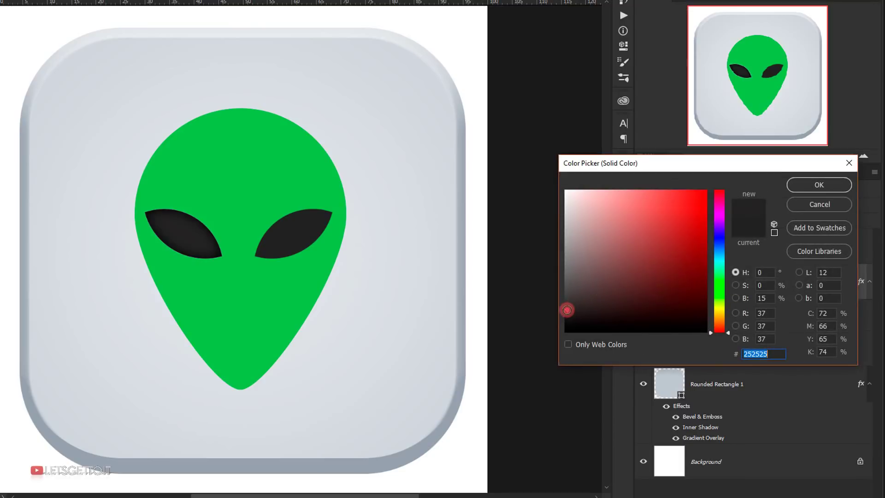
pyautogui.moveTo(567, 309); pyautogui.dragTo(570, 303)
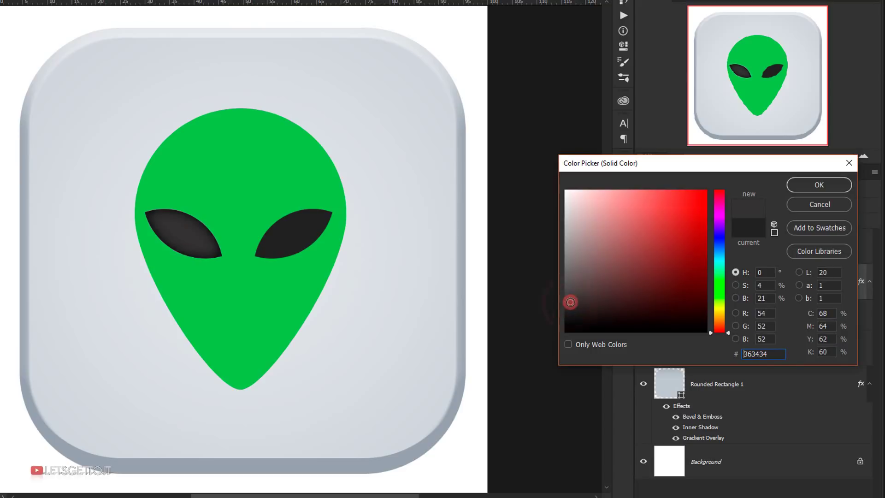
pyautogui.click(193, 255)
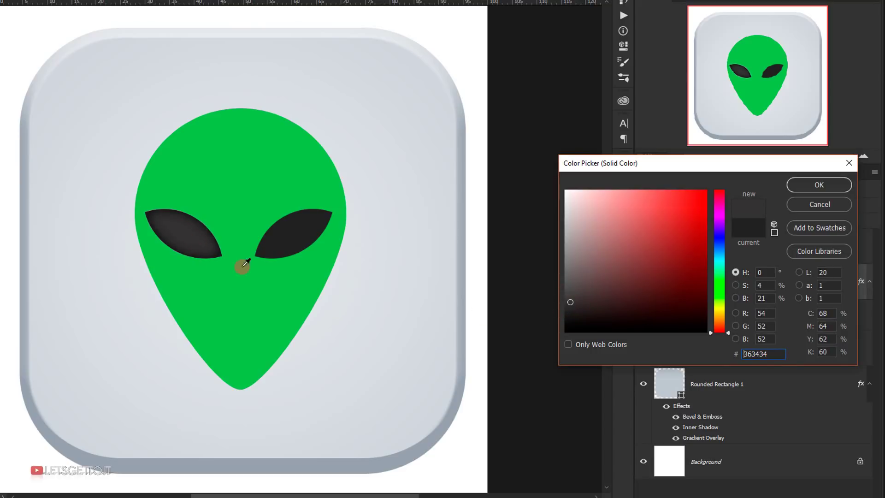
pyautogui.doubleClick(774, 354)
pyautogui.rightClick(758, 354)
pyautogui.click(670, 387)
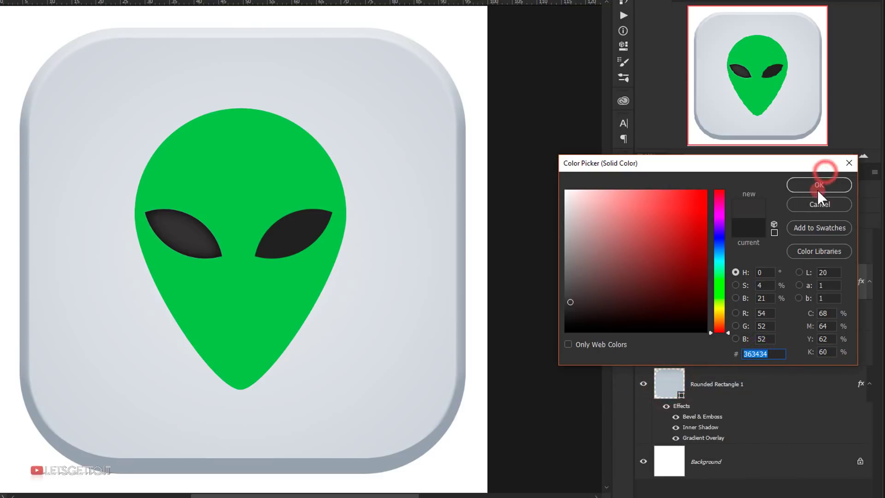
pyautogui.click(818, 189)
# Apply the copied color #363434 as the fill of the Eye 2 layer
pyautogui.doubleClick(659, 252)
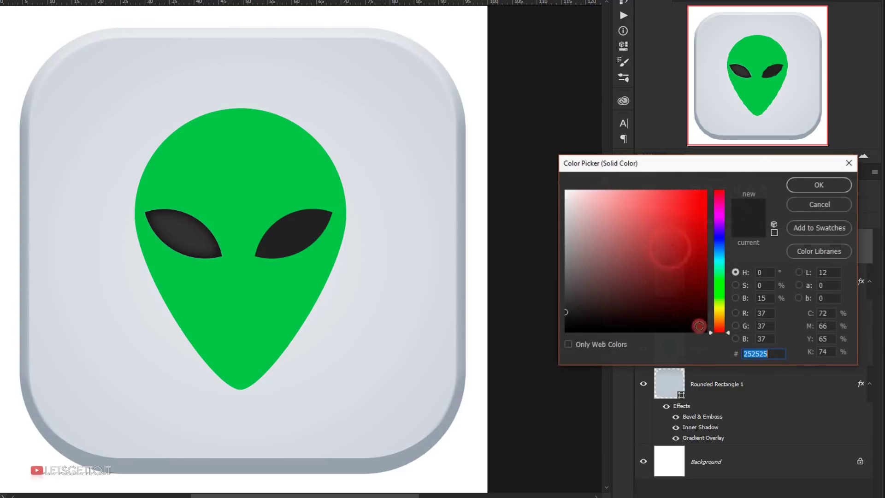
pyautogui.doubleClick(749, 353)
pyautogui.rightClick(770, 356)
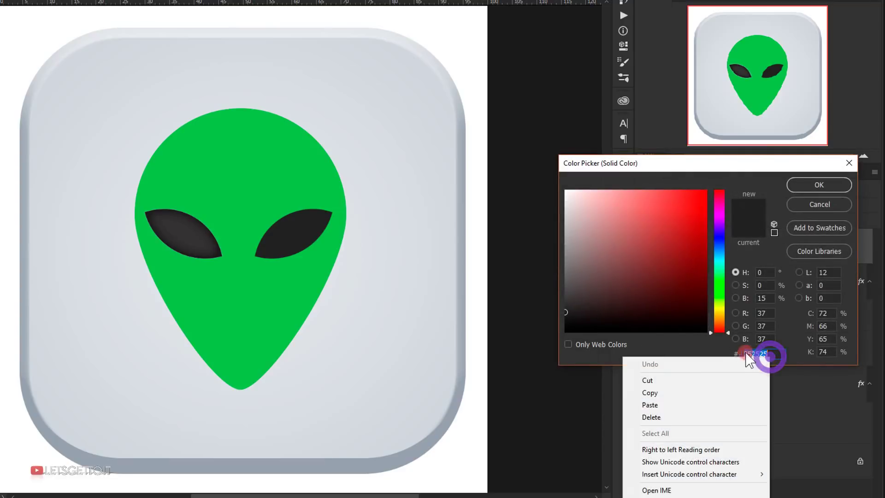
pyautogui.click(668, 404)
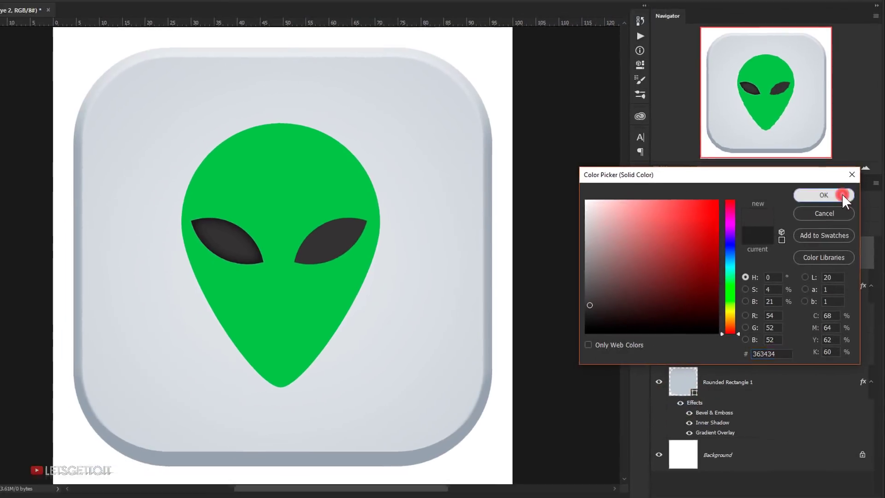
pyautogui.click(844, 185)
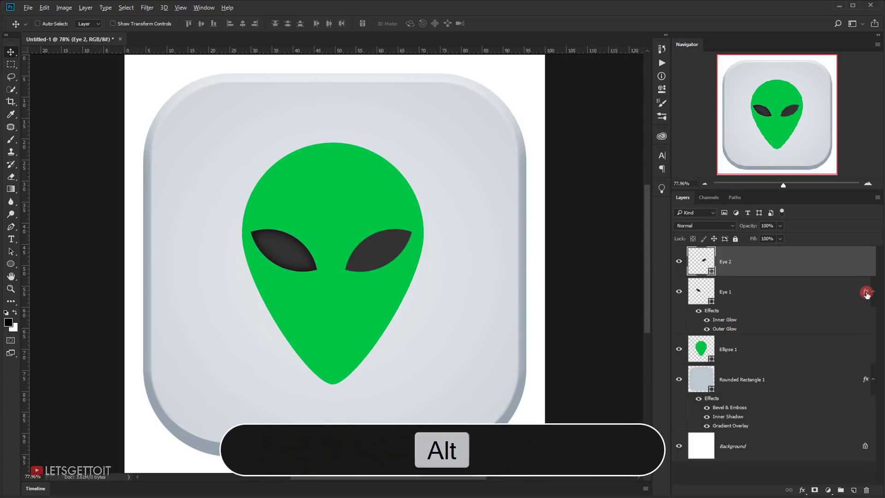
# Copy the Eye 1 layer effects onto Eye 2 and collapse the effect lists of both eye layers
pyautogui.moveTo(865, 294); pyautogui.dragTo(862, 263)
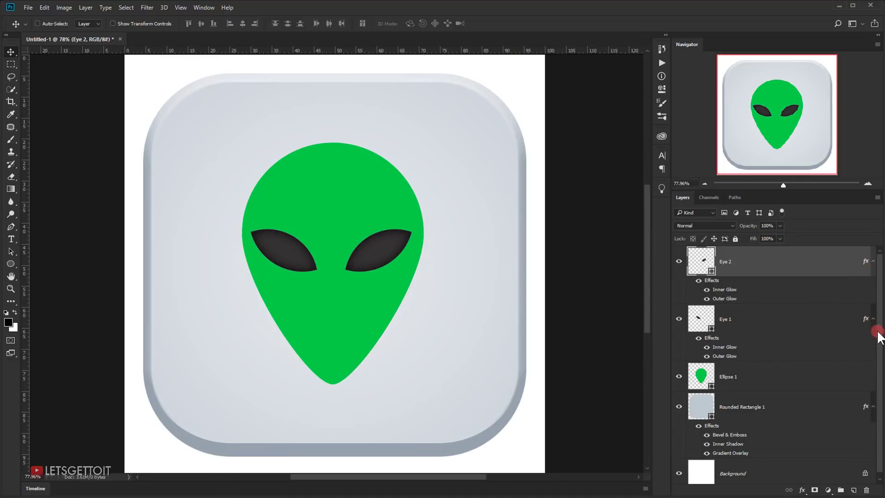
pyautogui.click(873, 319)
pyautogui.click(873, 261)
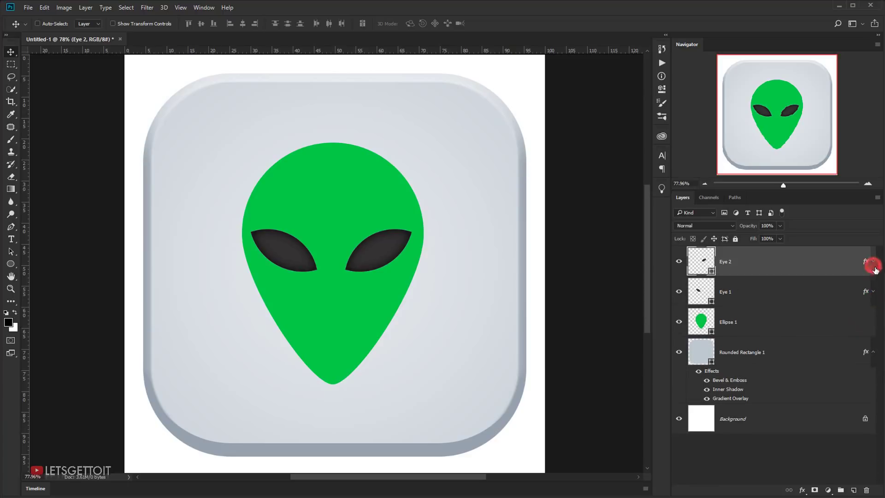
# Rename the Ellipse 1 layer as Head
pyautogui.click(761, 270)
pyautogui.click(754, 321)
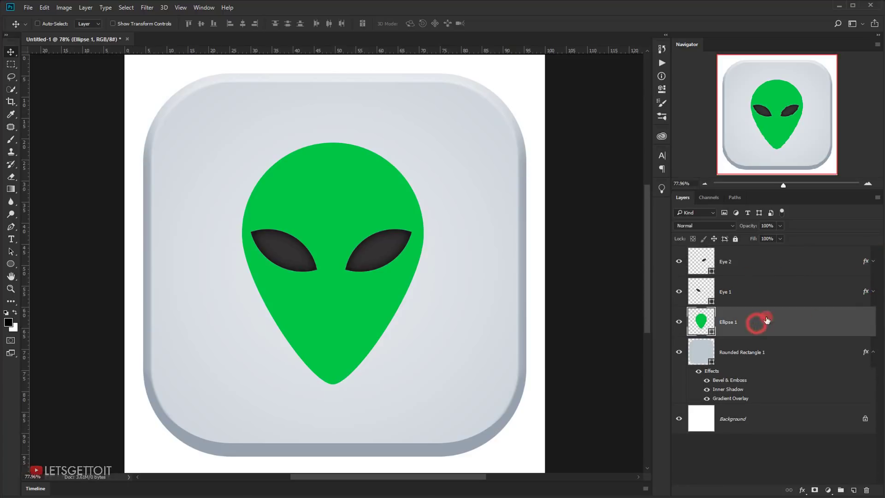
pyautogui.click(696, 323)
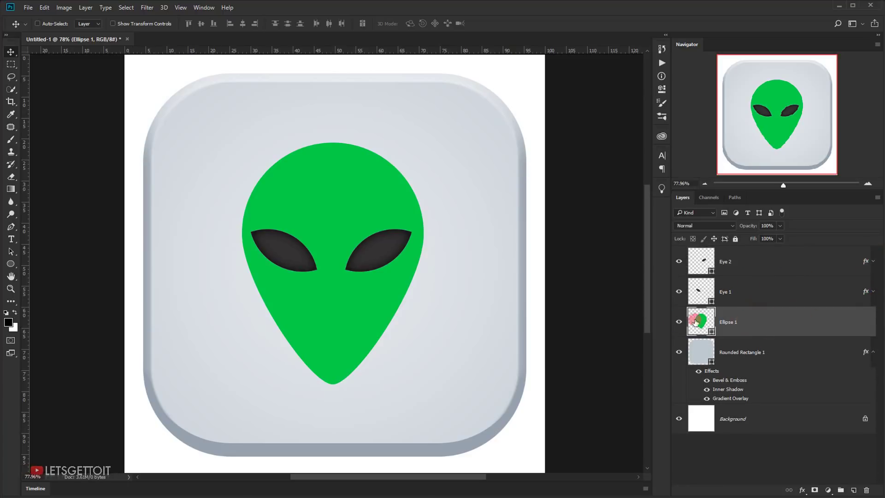
pyautogui.doubleClick(735, 323)
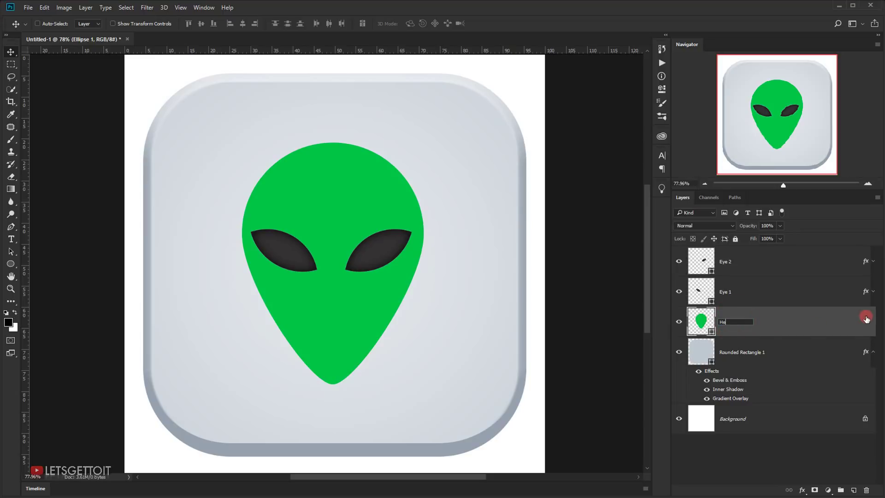
pyautogui.write('Head')
pyautogui.click(865, 318)
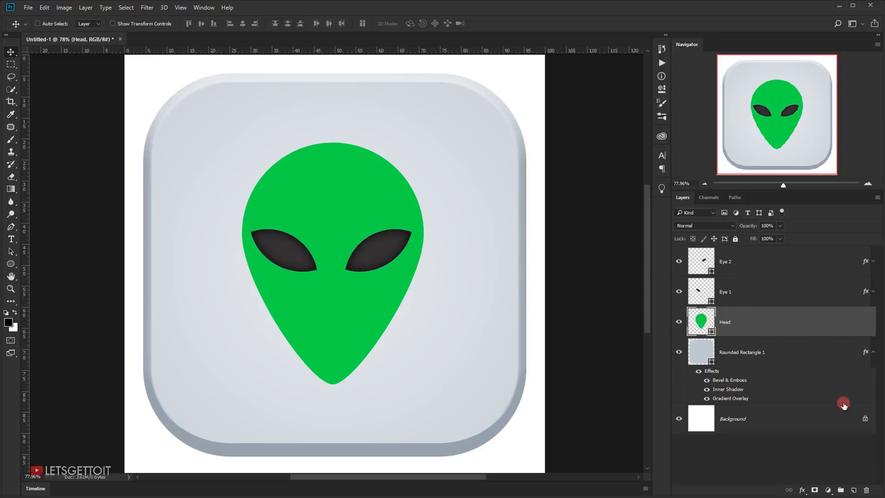
# Add a Gradient Overlay effect to the Head layer with the Overlay blend mode and 75% opacity
pyautogui.click(802, 490)
pyautogui.click(836, 375)
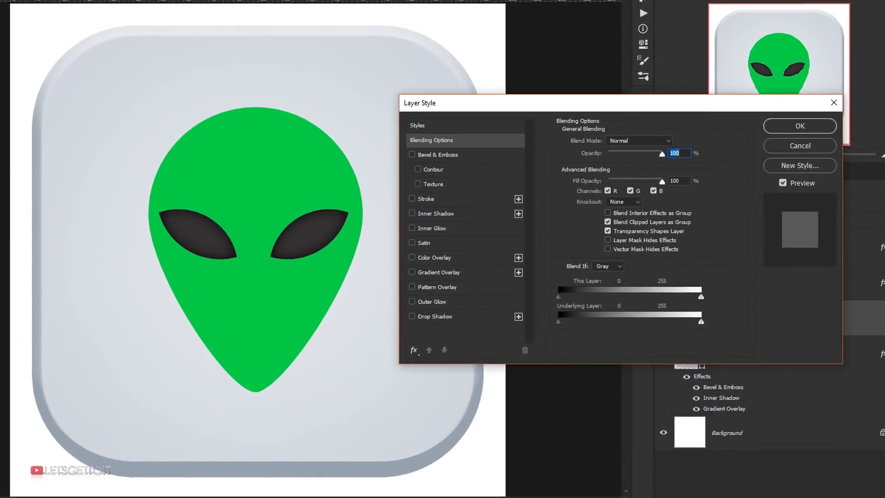
pyautogui.click(442, 273)
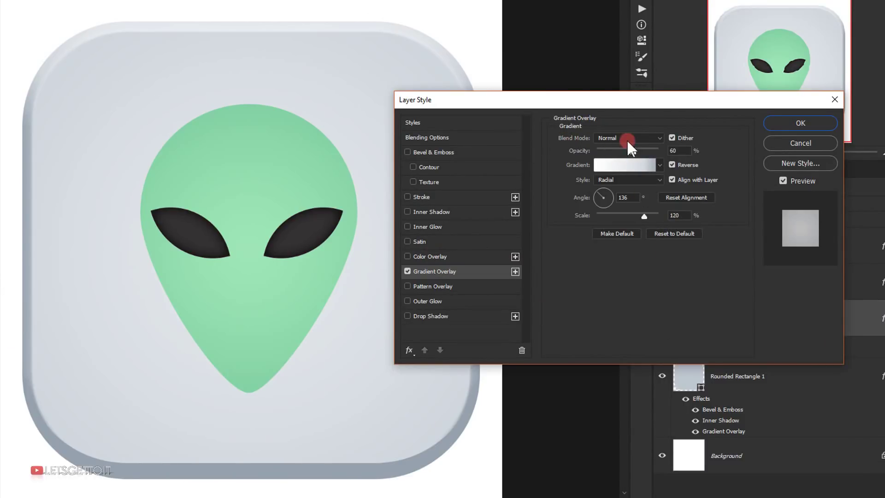
pyautogui.click(632, 138)
pyautogui.click(612, 253)
pyautogui.click(702, 143)
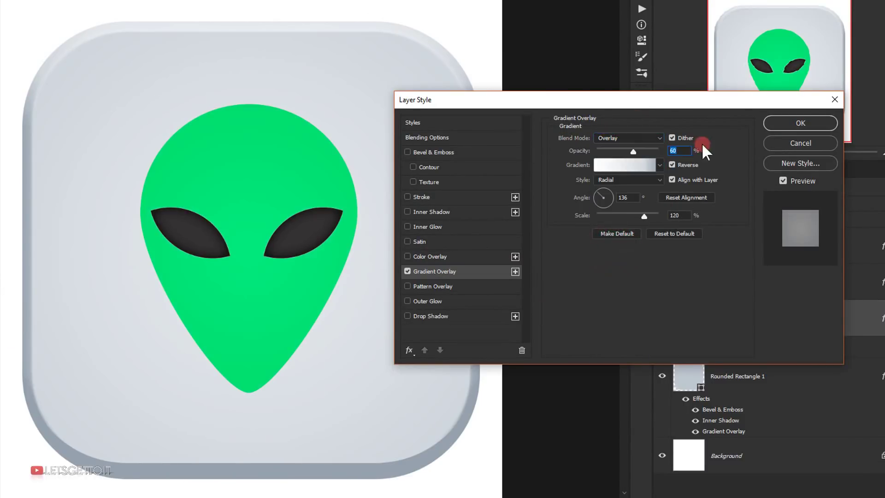
pyautogui.click(633, 153)
pyautogui.write('75')
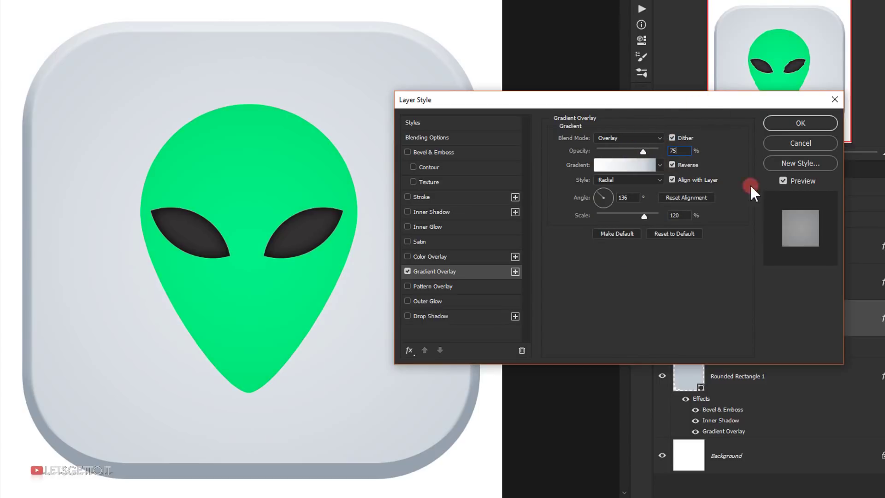
# Change the overlay gradient's starting color stop, at location 0%, to white
pyautogui.click(640, 166)
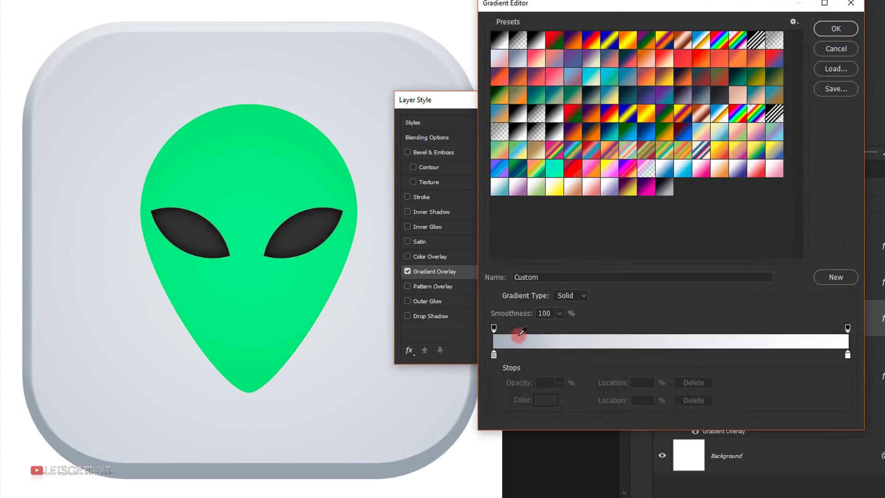
pyautogui.click(493, 355)
pyautogui.doubleClick(494, 354)
pyautogui.moveTo(609, 213); pyautogui.dragTo(581, 187)
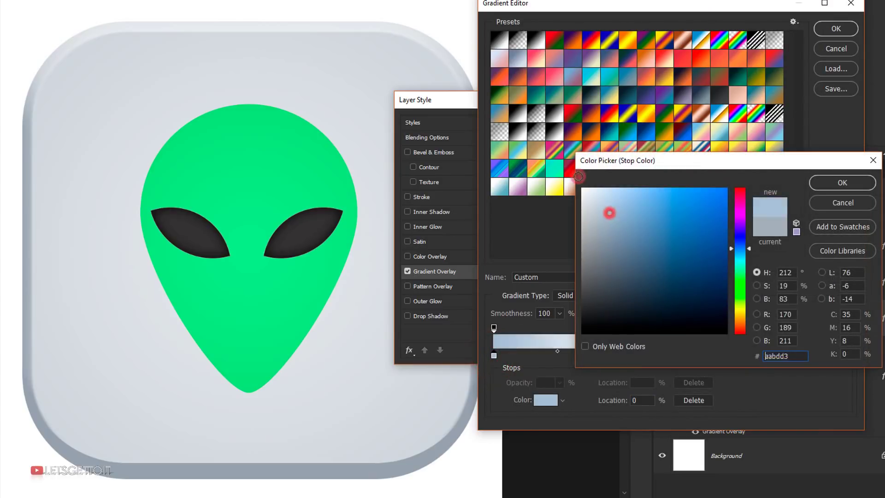
pyautogui.click(870, 183)
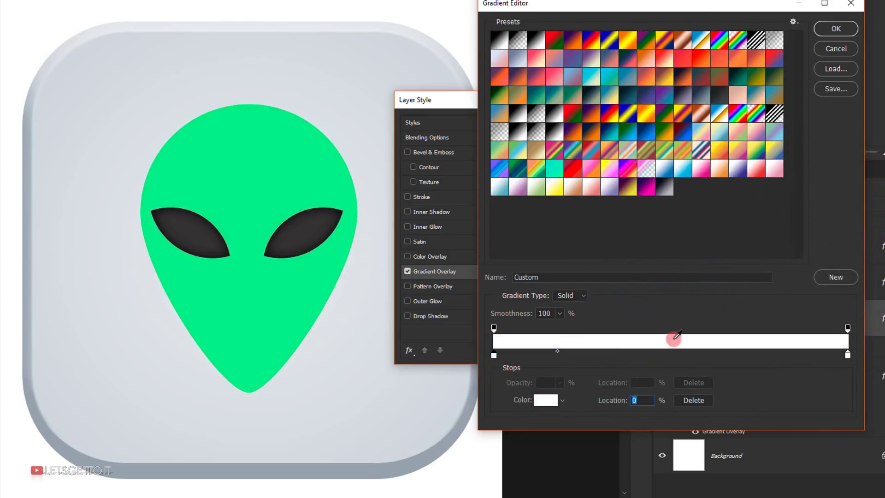
# Set the opacity of the gradient's end stop, at location 100%, to 0%
pyautogui.click(848, 327)
pyautogui.click(559, 382)
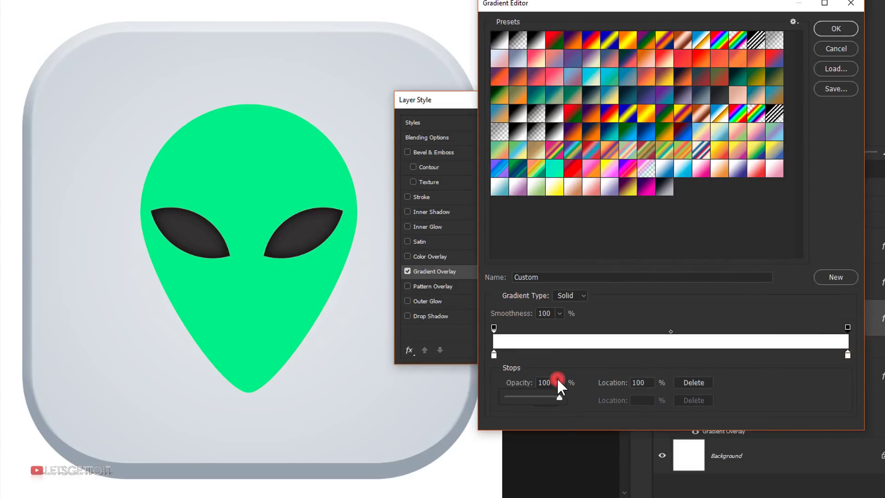
pyautogui.moveTo(559, 397); pyautogui.dragTo(507, 397)
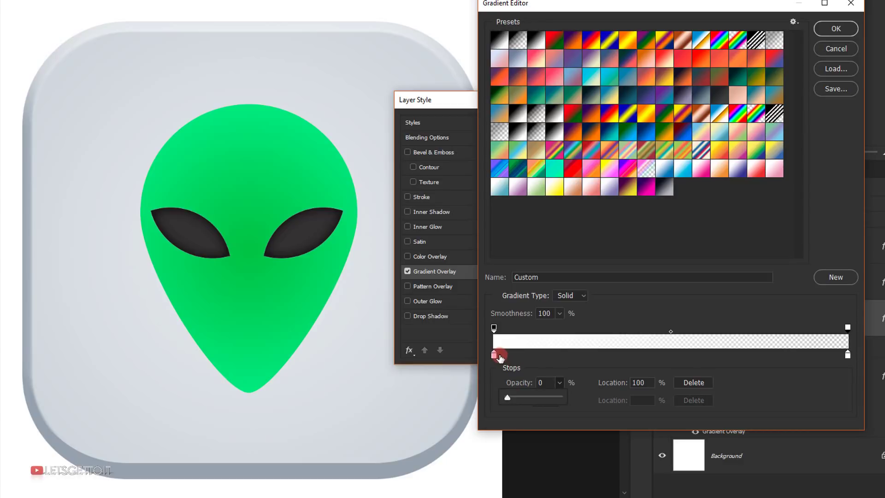
# Change the location of the color midpoint between the gradient's two stops and accept the gradient
pyautogui.click(493, 354)
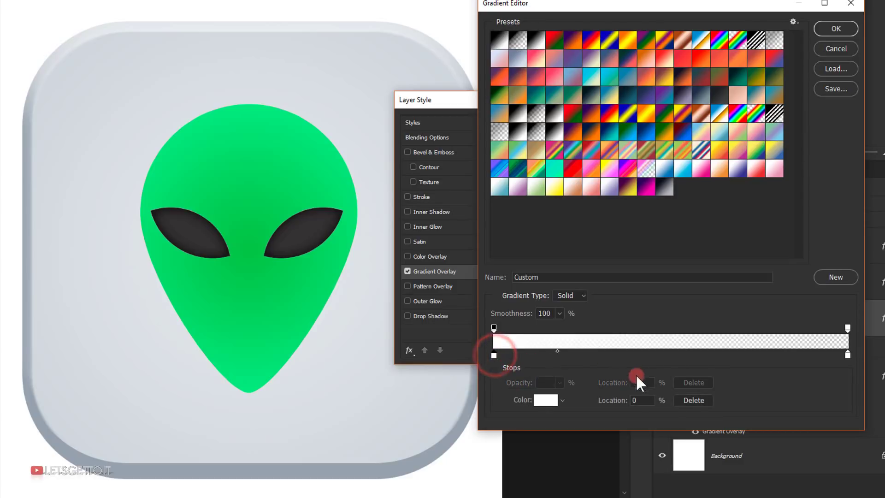
pyautogui.click(558, 350)
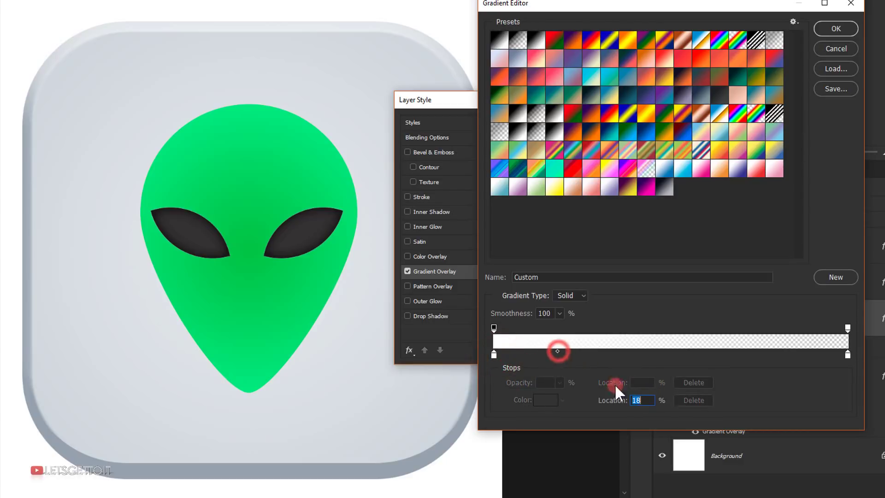
pyautogui.click(645, 400)
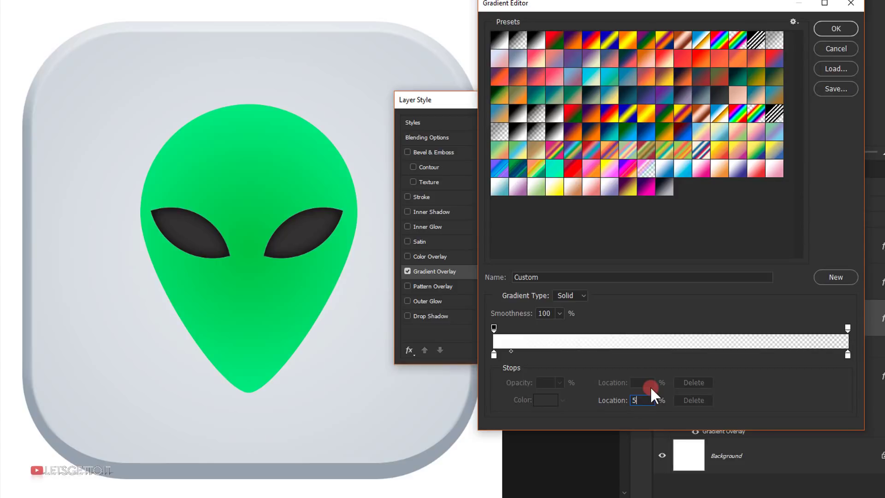
pyautogui.click(834, 29)
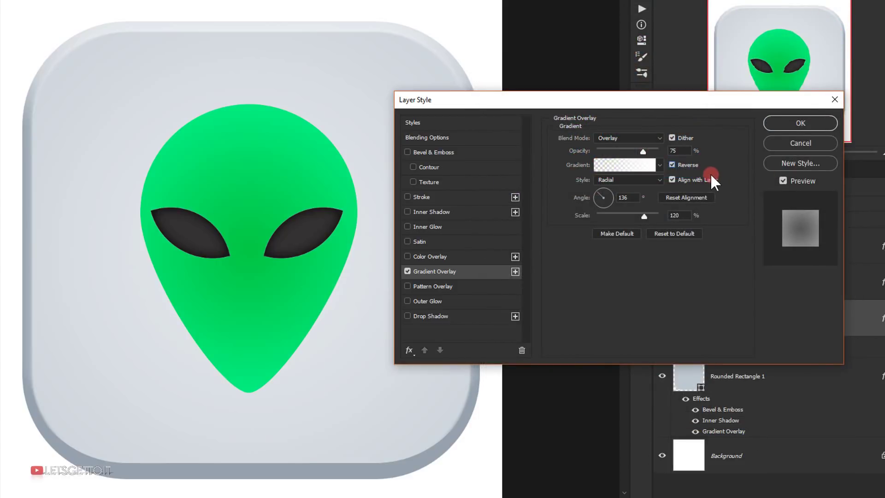
# Turn off Reverse for the head's gradient overlay and toggle the effect off and on to compare
pyautogui.click(672, 165)
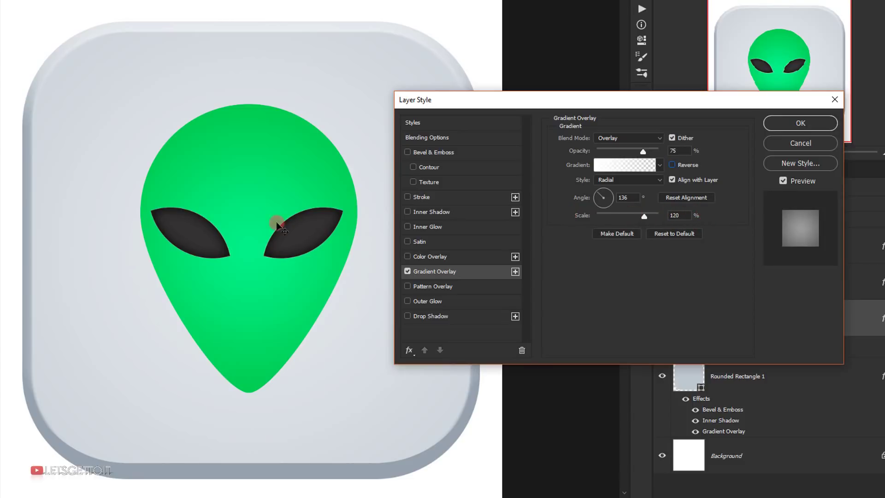
pyautogui.click(407, 272)
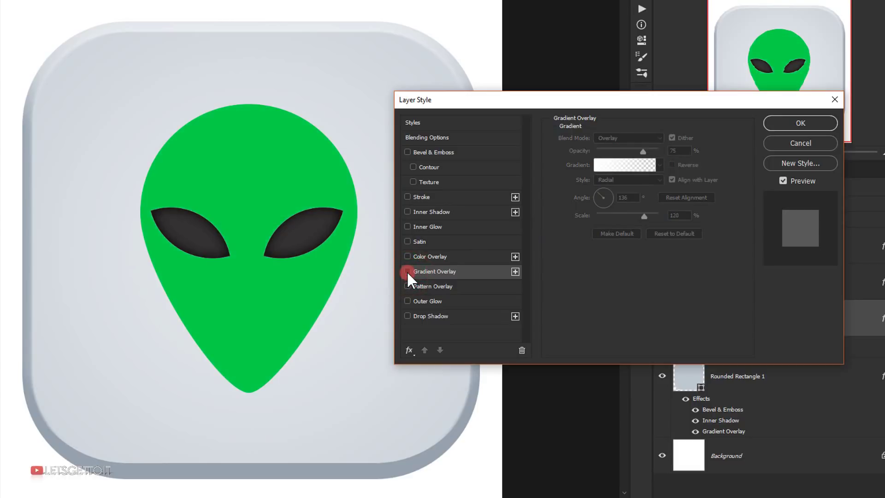
pyautogui.click(408, 272)
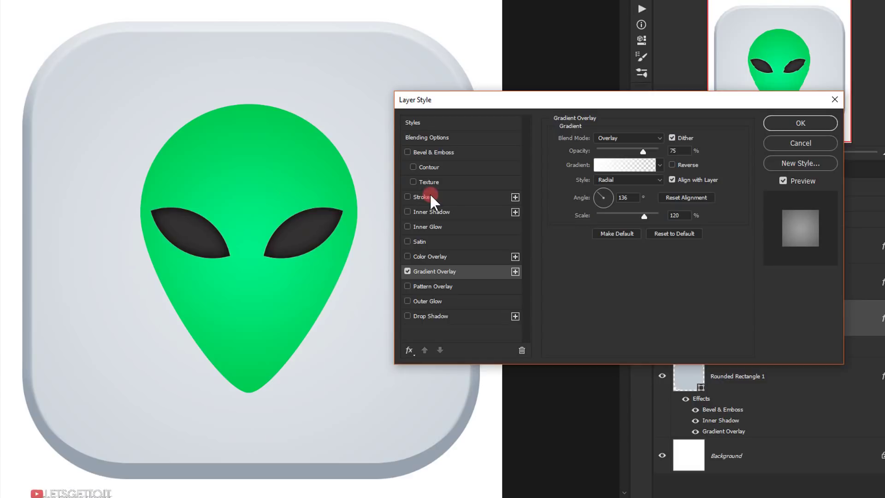
# Add a Drop Shadow effect to the alien head and set its opacity to 60%
pyautogui.click(436, 317)
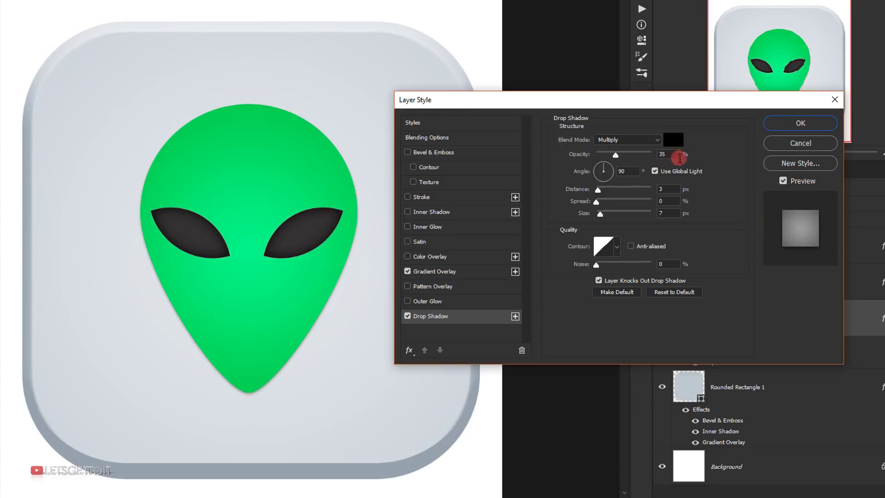
pyautogui.moveTo(659, 155); pyautogui.dragTo(697, 154)
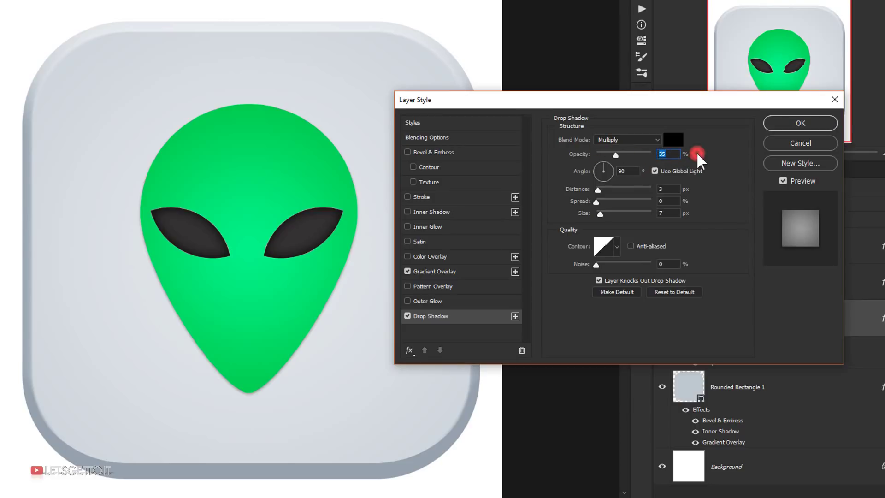
pyautogui.click(680, 153)
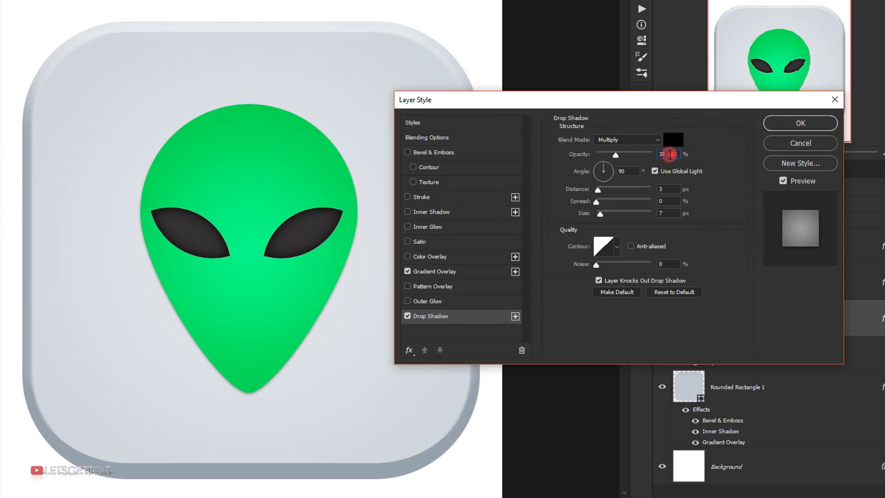
pyautogui.moveTo(616, 155); pyautogui.dragTo(631, 185)
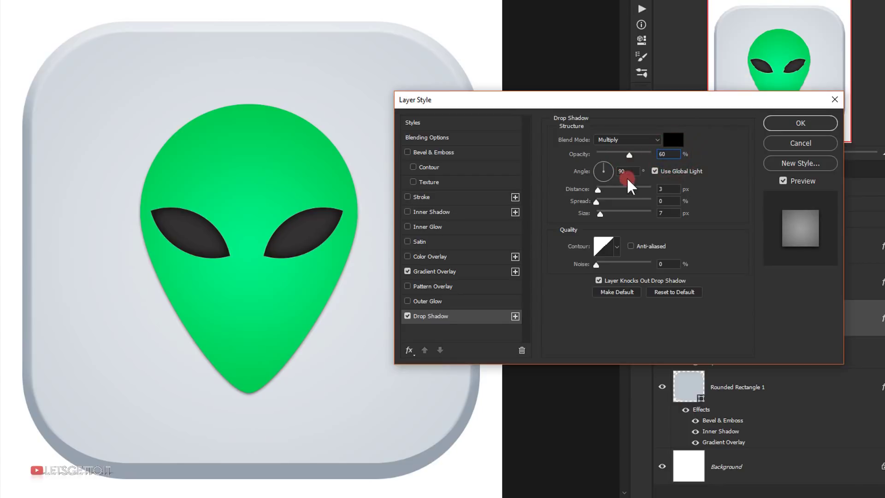
# Set the head's drop shadow distance to 1 px and its size to 4 px
pyautogui.click(668, 189)
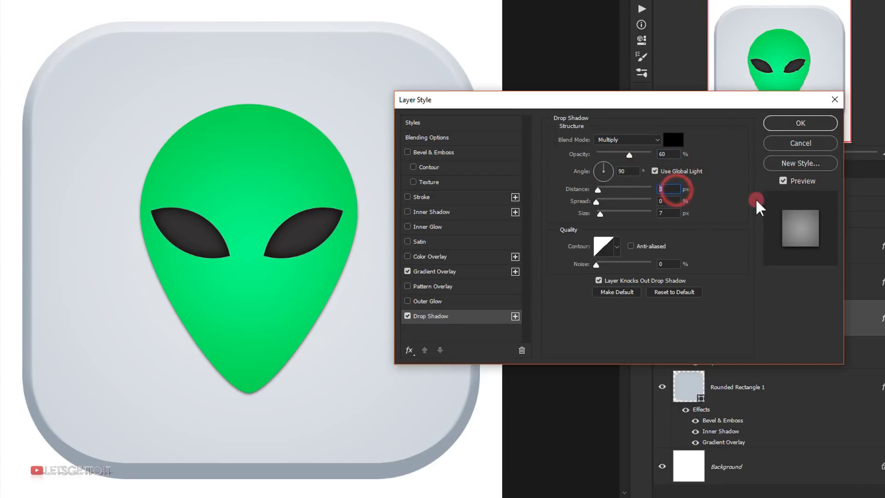
pyautogui.write('1')
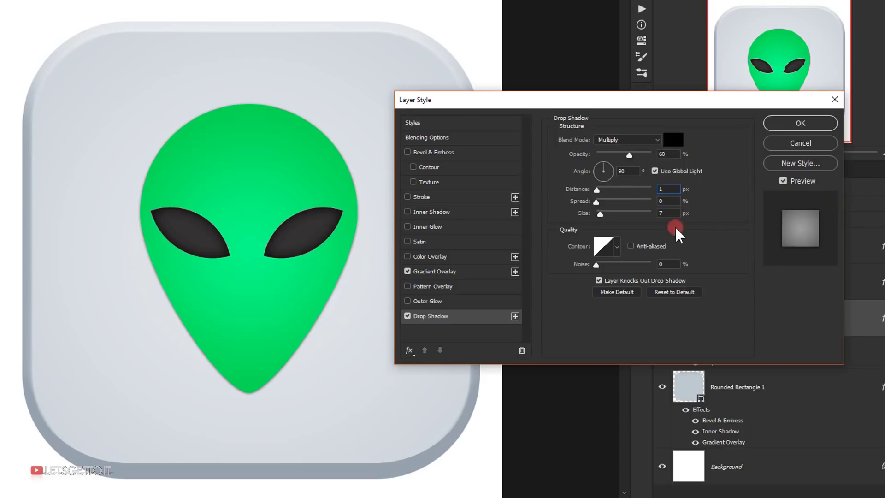
pyautogui.click(666, 213)
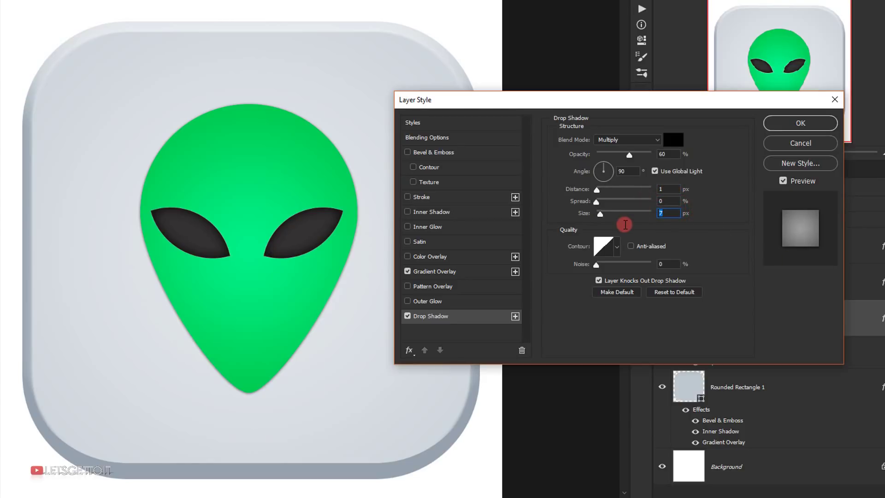
pyautogui.write('4')
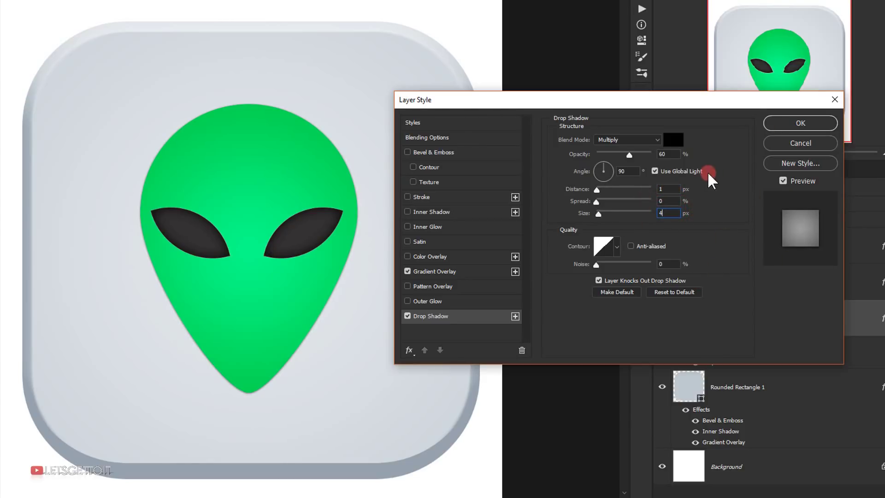
# Turn off Use Global Light for the head's drop shadow and accept the layer style
pyautogui.click(656, 171)
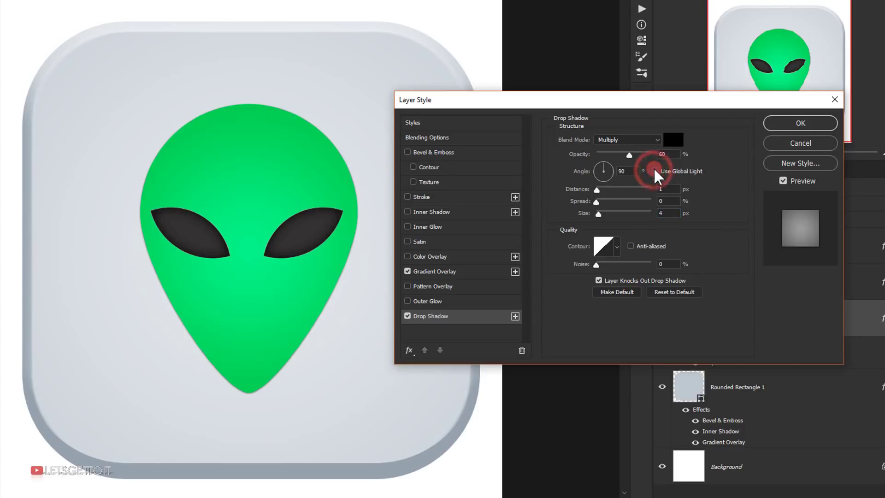
pyautogui.click(629, 166)
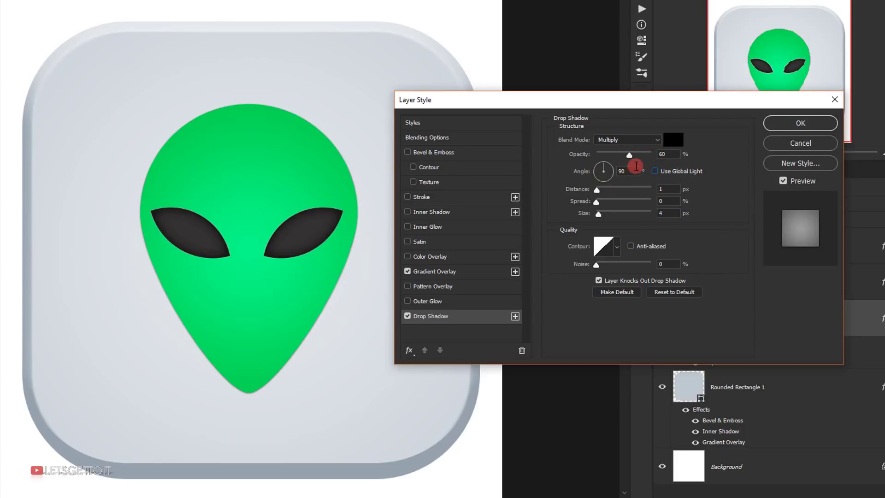
pyautogui.click(799, 123)
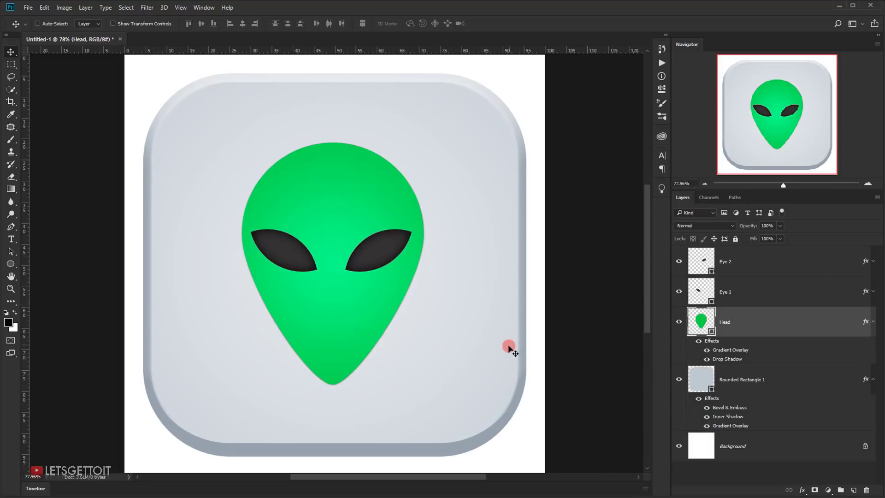
pyautogui.scroll(-18, 375, 318)
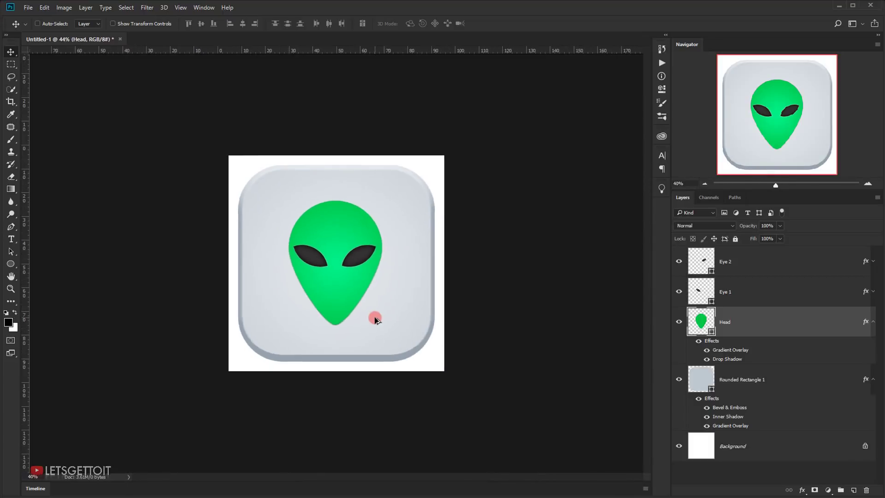
pyautogui.scroll(-4, 374, 318)
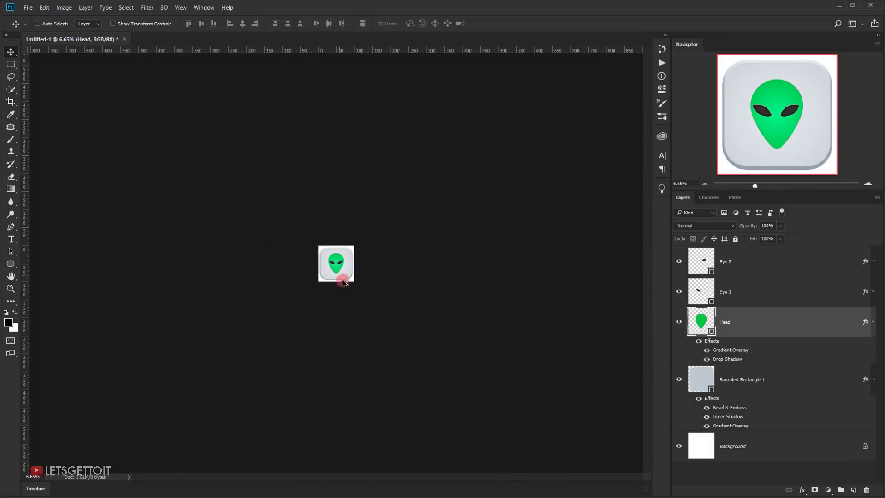
pyautogui.scroll(10, 351, 280)
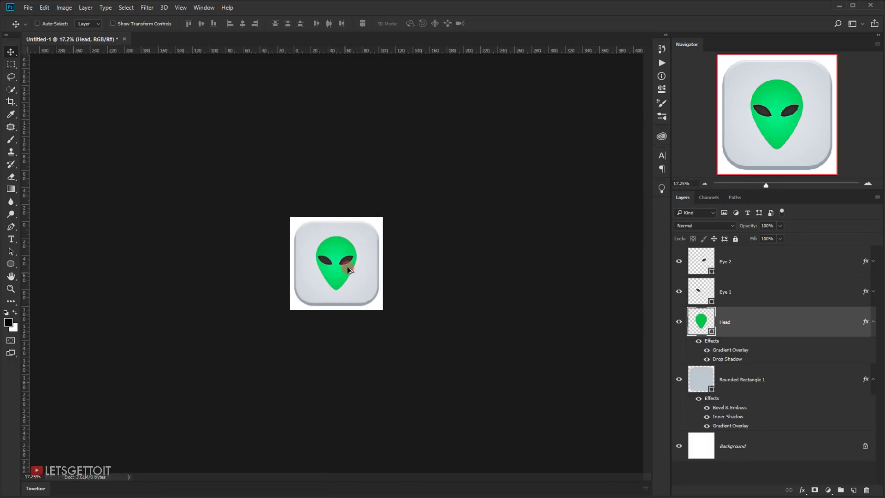
pyautogui.scroll(3, 349, 276)
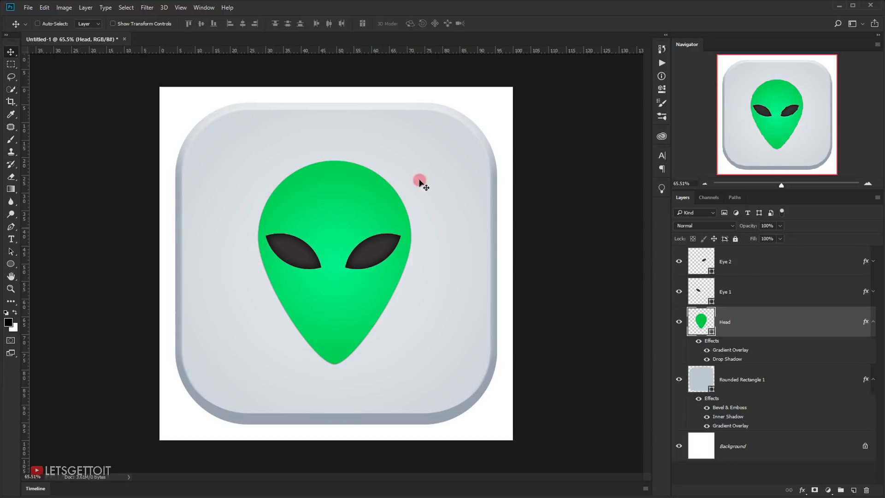
# Duplicate the Rounded Rectangle 1 layer, collapse the layer effect lists and hide the copy
pyautogui.click(874, 322)
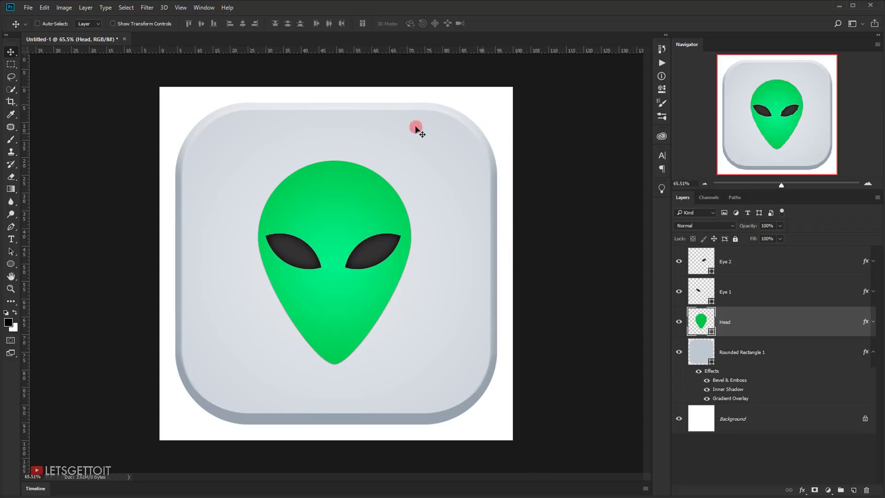
pyautogui.click(780, 354)
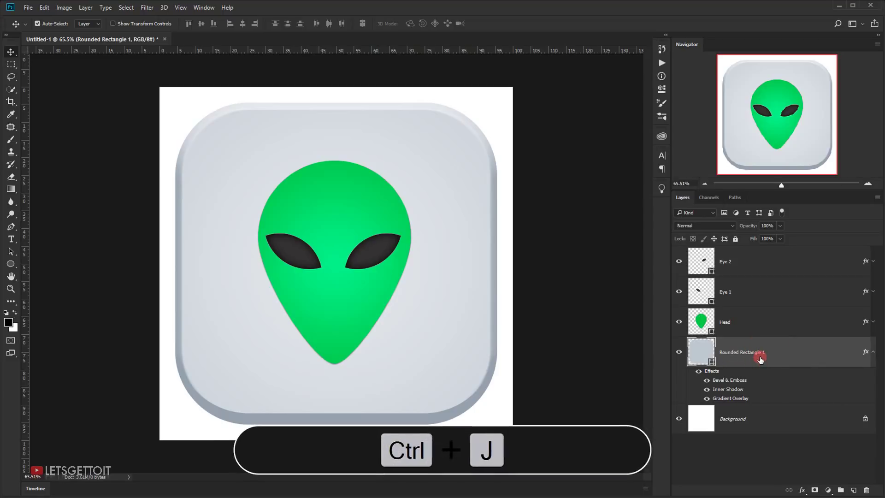
pyautogui.hotkey('ctrl', 'j')
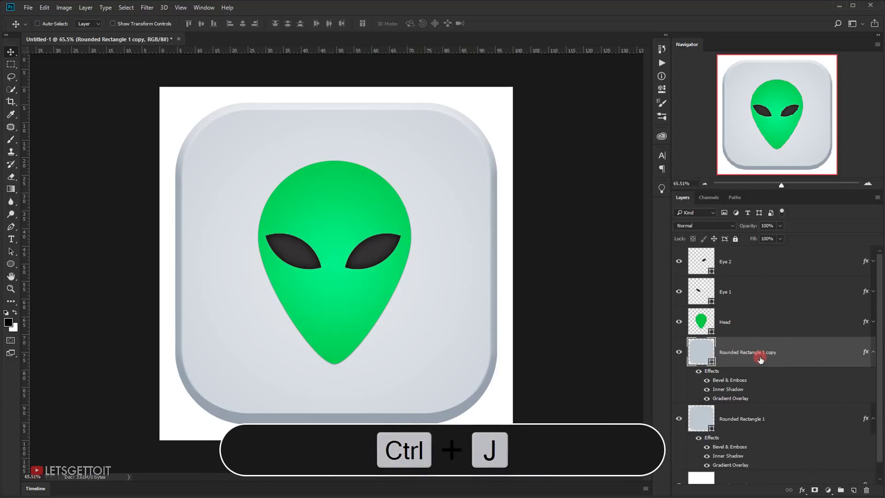
pyautogui.click(874, 352)
pyautogui.click(873, 382)
pyautogui.click(678, 352)
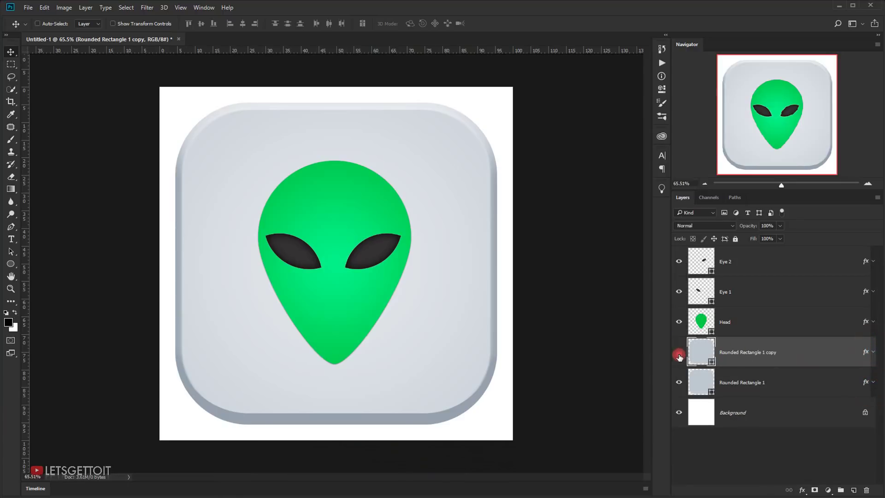
# Delete the Bevel & Emboss and Inner Shadow effects from the original Rounded Rectangle 1 layer
pyautogui.click(873, 382)
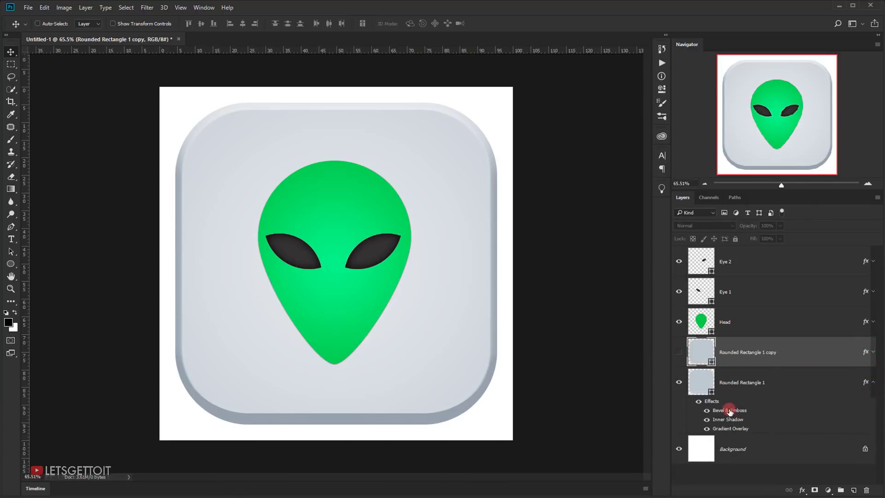
pyautogui.moveTo(725, 410); pyautogui.dragTo(866, 490)
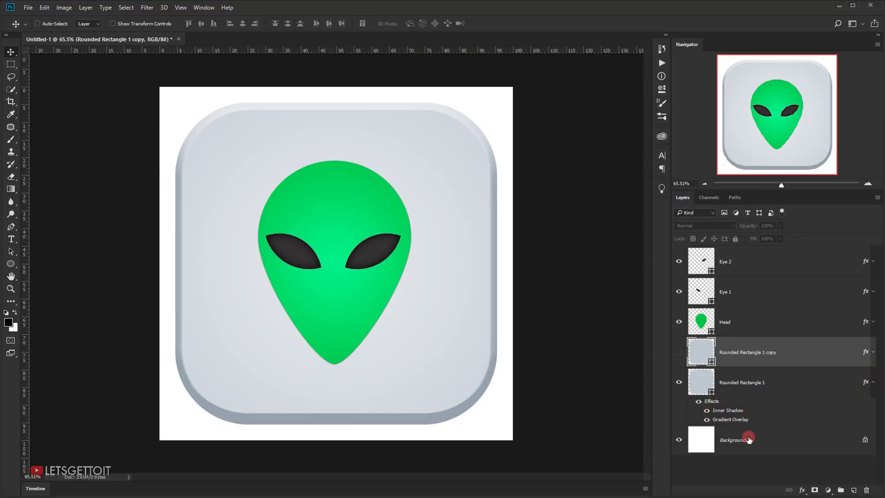
pyautogui.moveTo(724, 412)
pyautogui.mouseDown()
pyautogui.moveTo(823, 425)
pyautogui.moveTo(866, 490)
pyautogui.mouseUp()
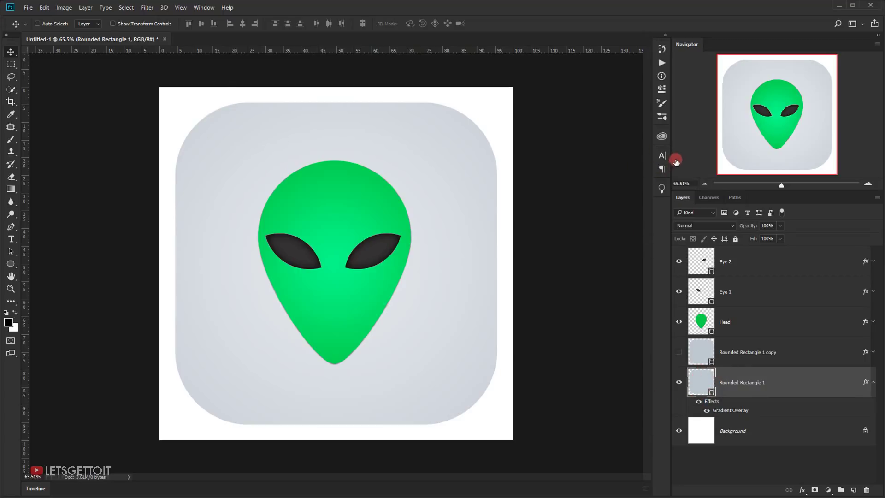
# Set all four corner radii of the original Rounded Rectangle 1 to 0 px
pyautogui.click(662, 88)
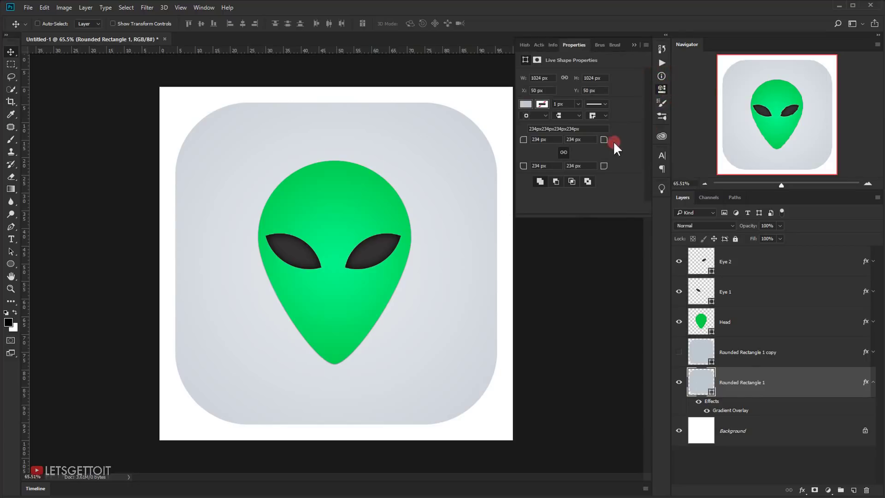
pyautogui.click(584, 140)
pyautogui.press('Return')
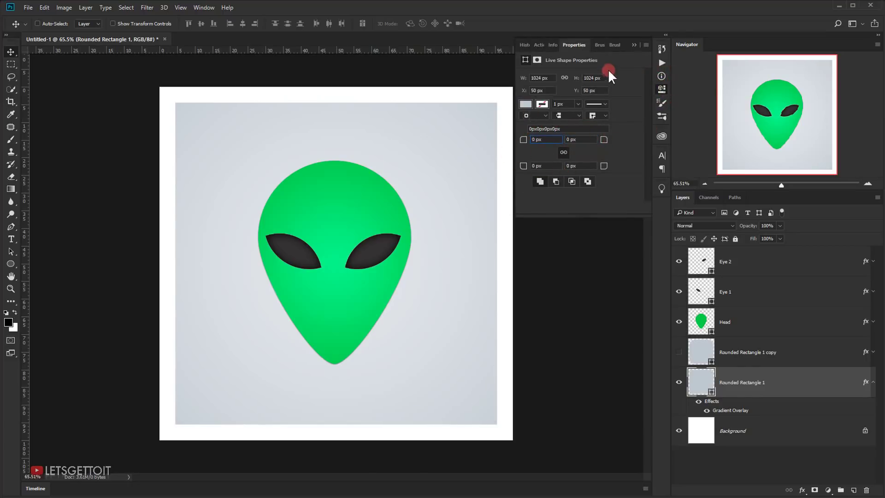
pyautogui.click(634, 44)
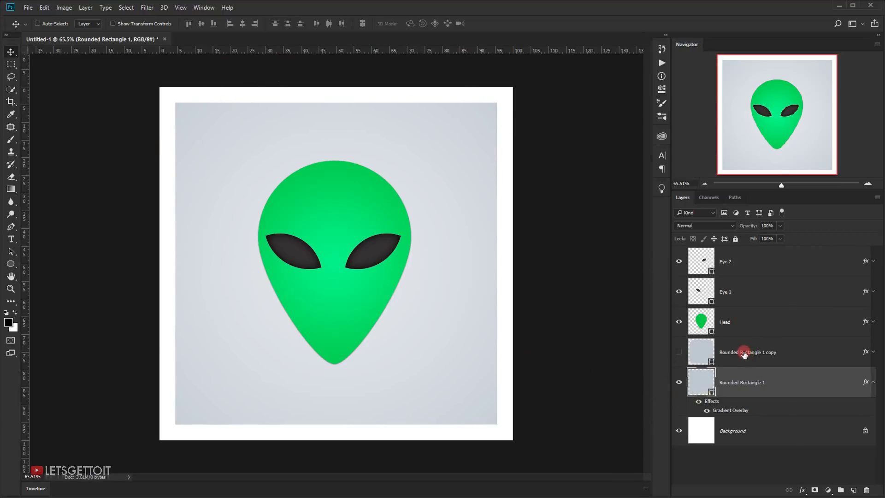
# Show the Rounded Rectangle 1 copy layer above the square base and select it
pyautogui.click(679, 352)
pyautogui.click(761, 355)
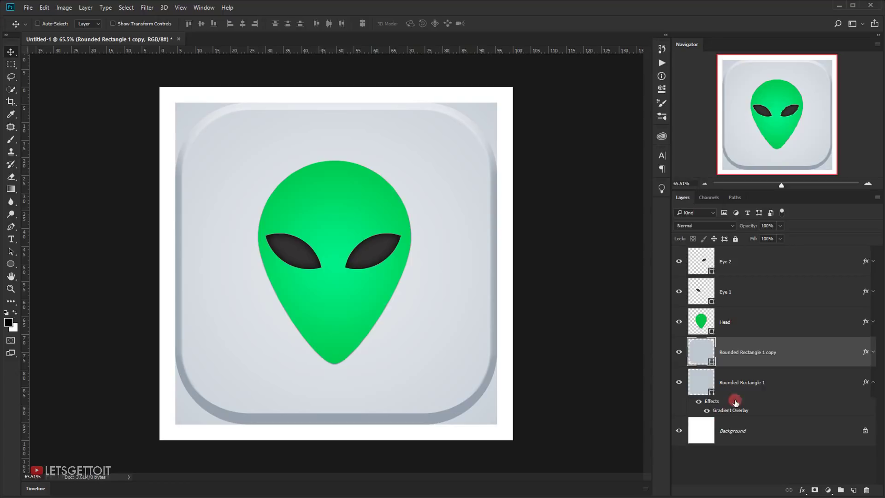
pyautogui.click(734, 381)
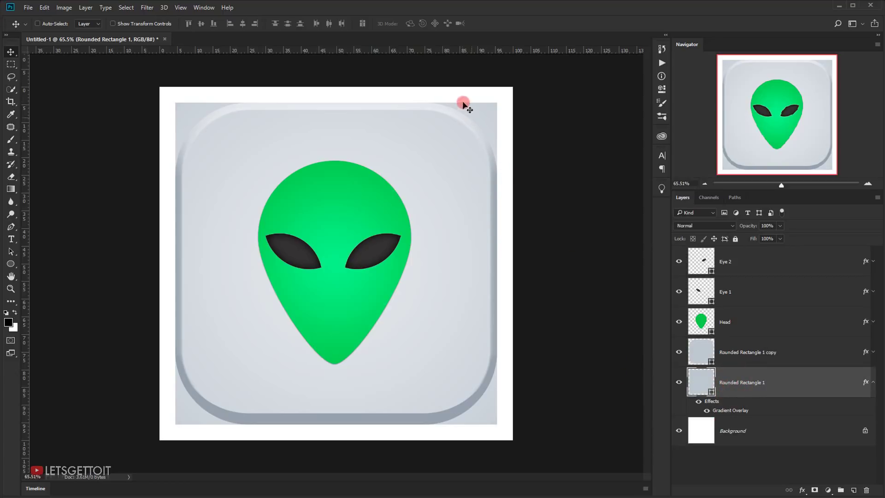
pyautogui.click(732, 359)
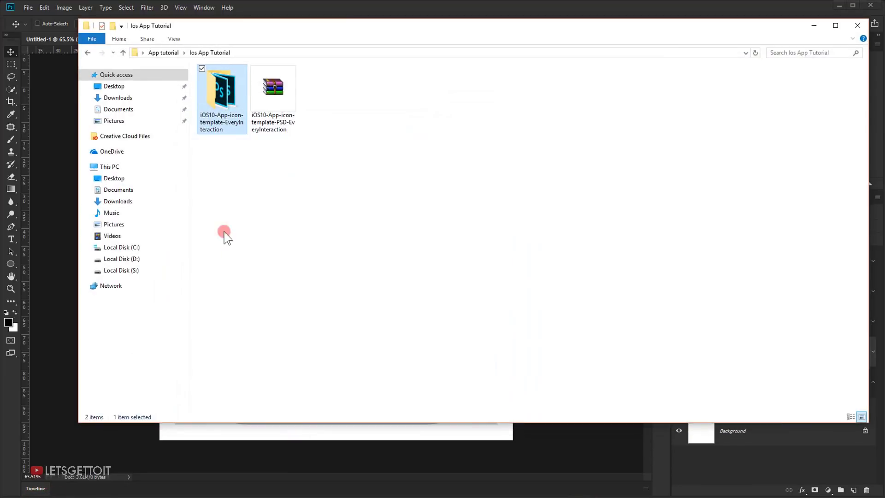
# Open iOS10_app_icon_template from the iOS10-App-icon-template-EveryInteraction folder and open the contents of its Your_App_Icon smart object
pyautogui.doubleClick(217, 90)
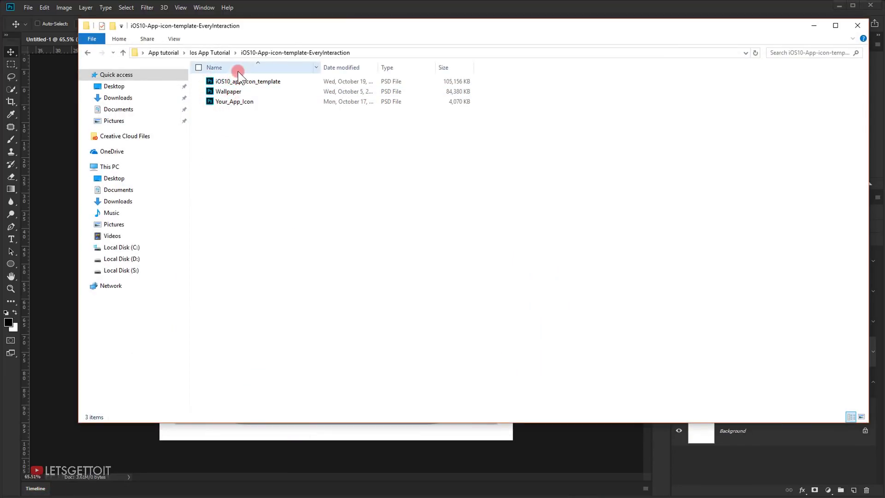
pyautogui.doubleClick(272, 82)
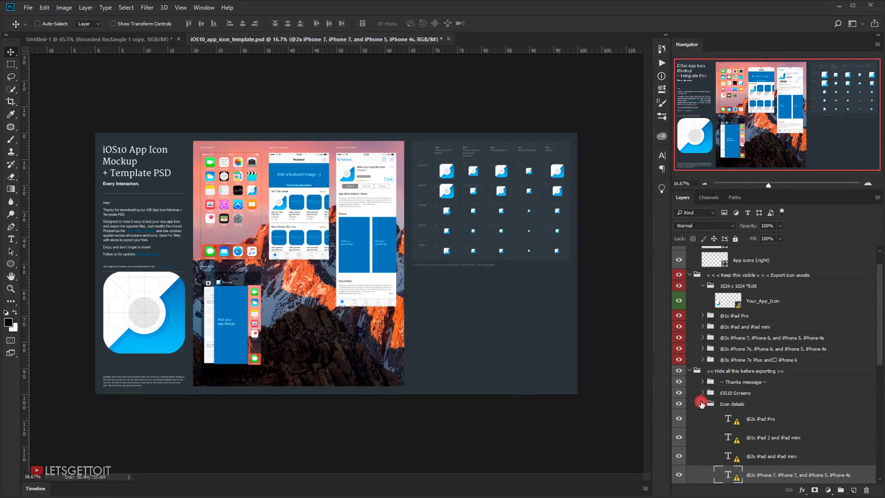
pyautogui.click(701, 404)
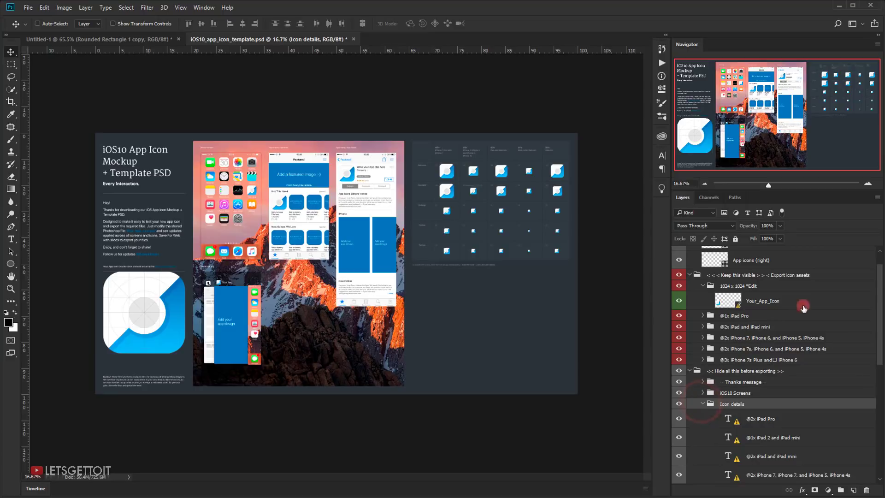
pyautogui.click(775, 305)
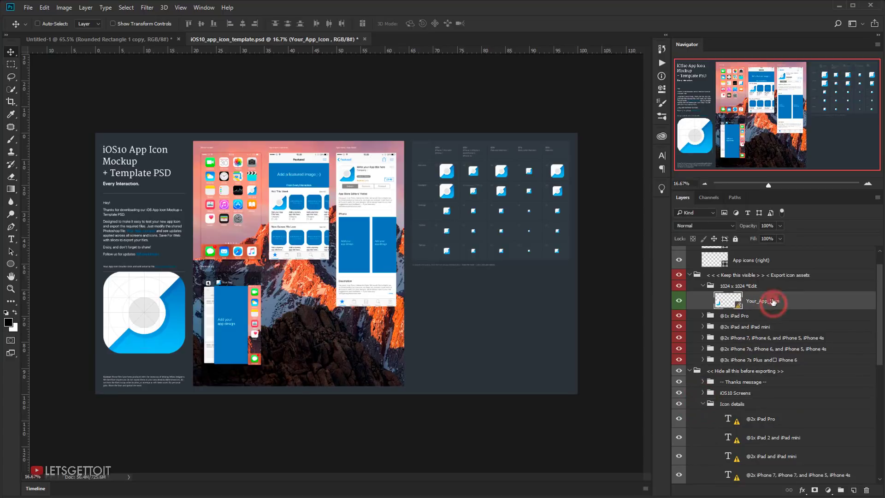
pyautogui.doubleClick(732, 300)
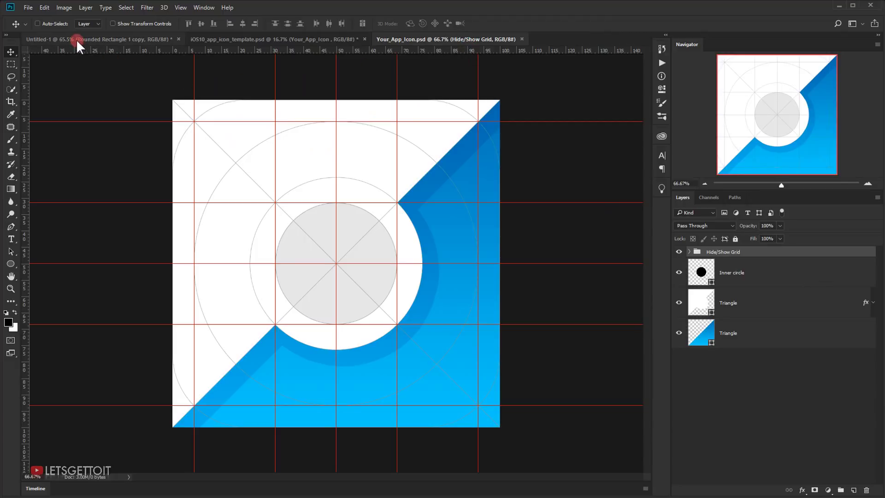
# In the Untitled-1 document, select the Eye 2, Eye 1, Head, Rounded Rectangle 1 copy and Rounded Rectangle 1 layers together
pyautogui.click(121, 40)
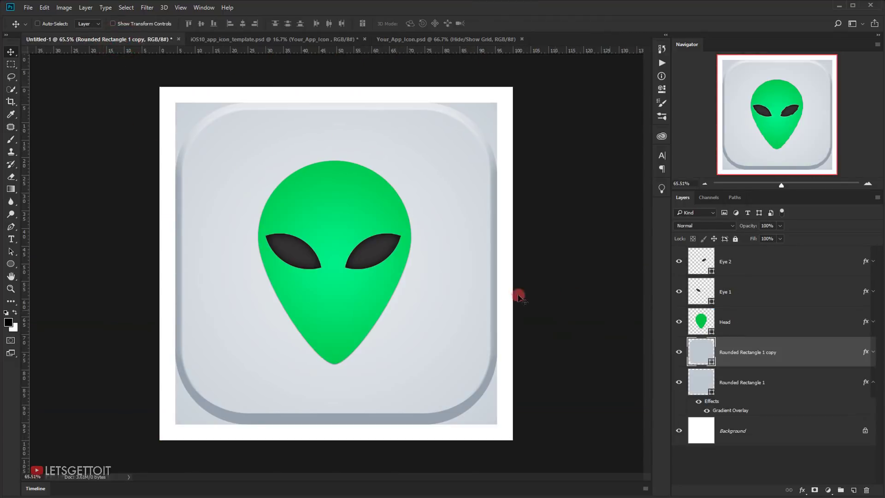
pyautogui.click(746, 262)
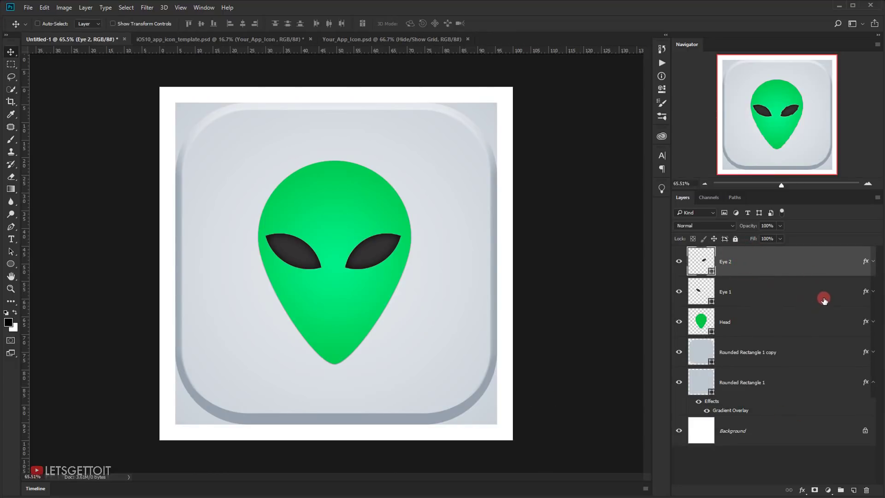
pyautogui.press('ctrl')
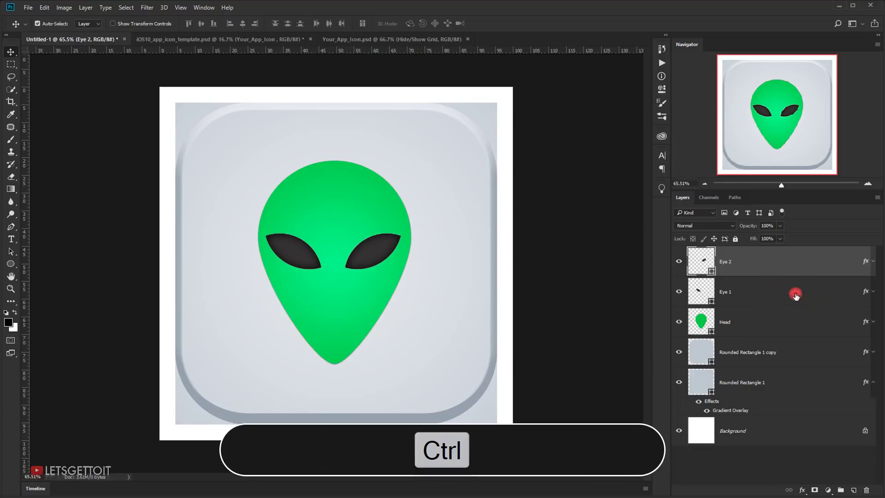
pyautogui.keyDown('ctrl'); pyautogui.click(796, 294); pyautogui.keyUp('ctrl')
pyautogui.keyDown('ctrl'); pyautogui.click(790, 318); pyautogui.keyUp('ctrl')
pyautogui.keyDown('ctrl'); pyautogui.click(790, 355); pyautogui.keyUp('ctrl')
pyautogui.keyDown('ctrl'); pyautogui.click(789, 388); pyautogui.keyUp('ctrl')
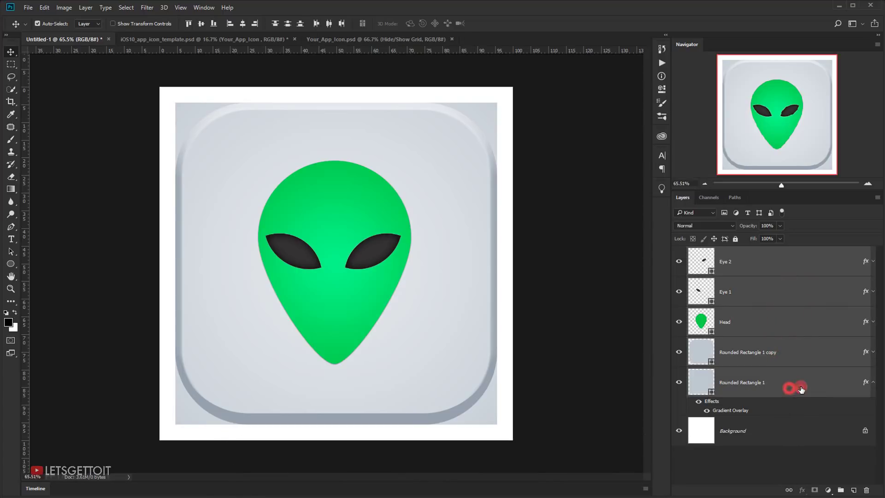
# Copy the selected icon layers into Your_App_Icon.psd above the Hide/Show Grid group, centred over the canvas, and save that file
pyautogui.moveTo(243, 173); pyautogui.dragTo(336, 252)
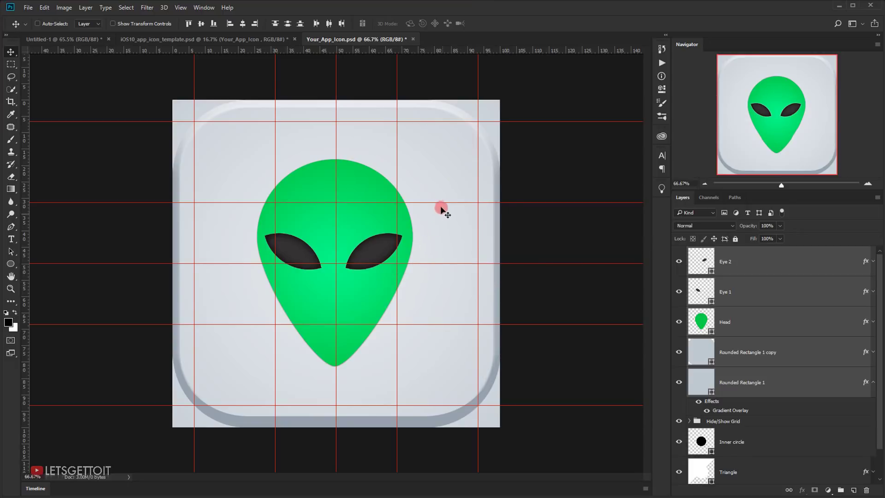
pyautogui.hotkey('ctrl', 's')
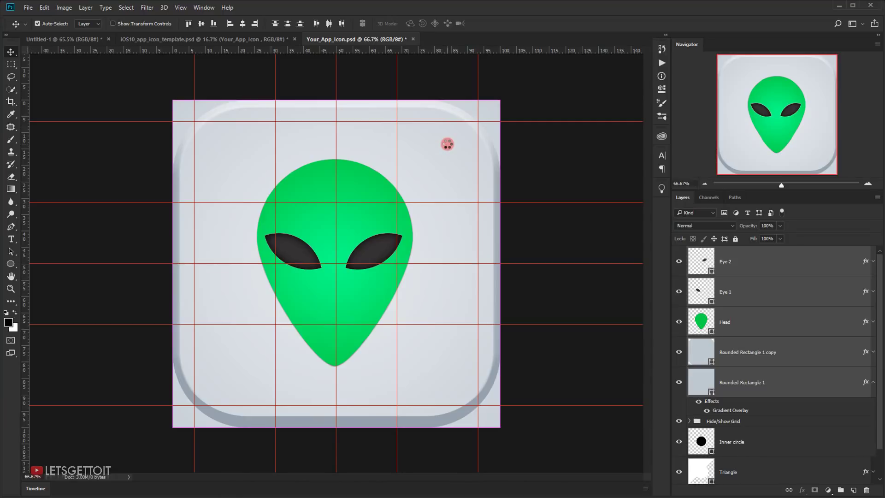
# Examine the alien icon in iOS10_app_icon_template.psd across the large preview, home screen, App Store, multitasking and icon-size mockups
pyautogui.click(203, 46)
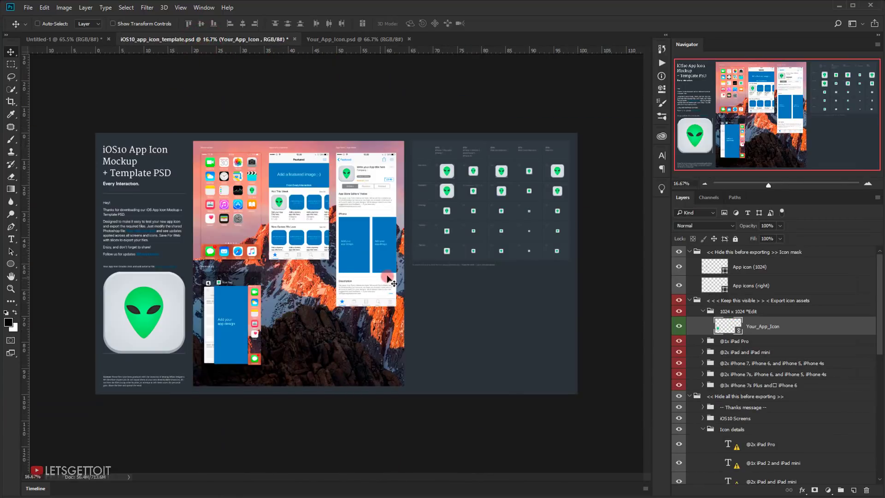
pyautogui.scroll(4, 302, 271)
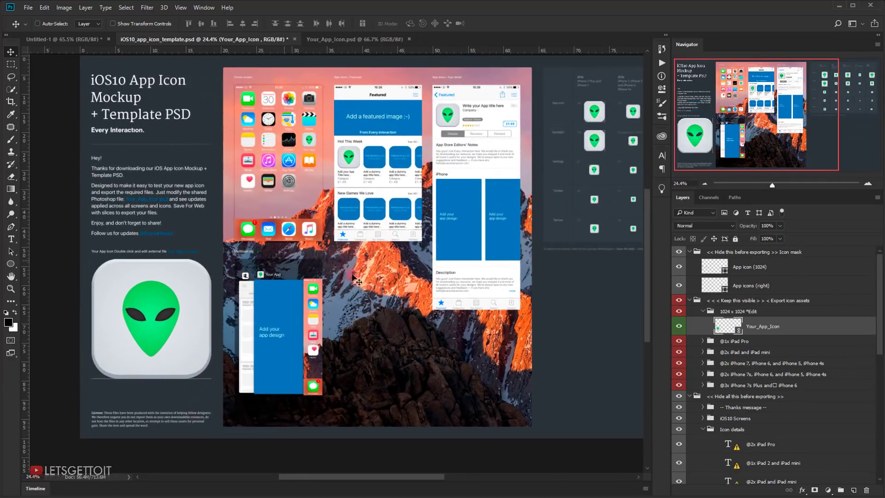
pyautogui.moveTo(438, 297); pyautogui.dragTo(376, 304)
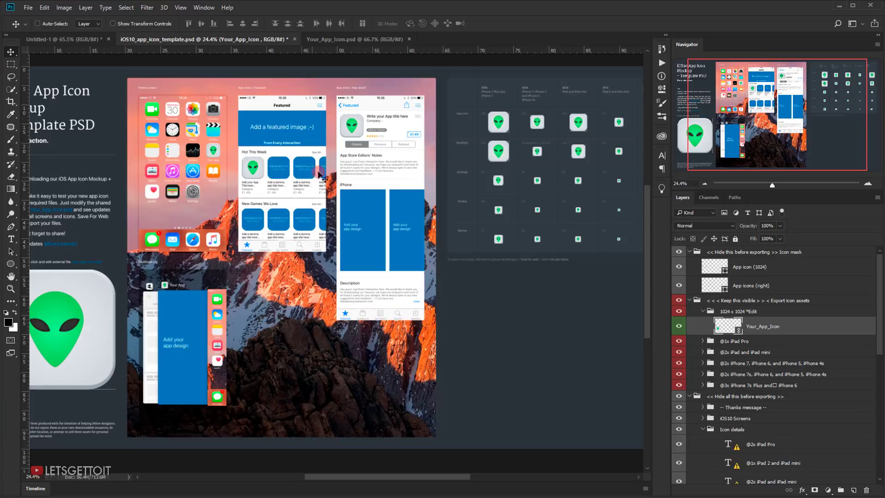
pyautogui.scroll(2, 235, 217)
pyautogui.scroll(1, 122, 336)
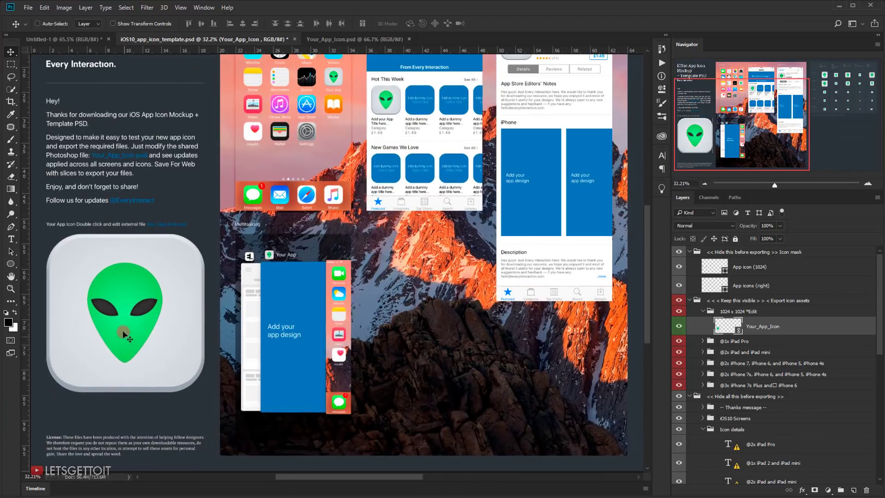
pyautogui.moveTo(278, 236); pyautogui.dragTo(210, 344)
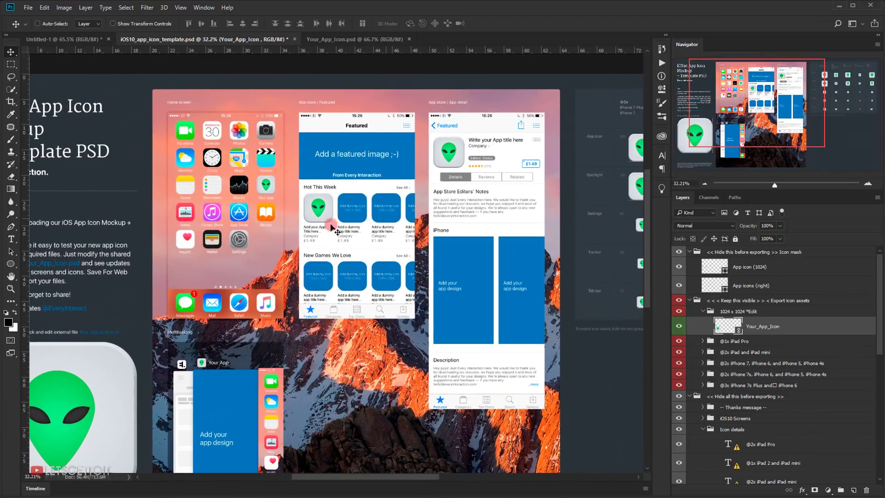
pyautogui.scroll(1, 226, 198)
pyautogui.scroll(1, 264, 225)
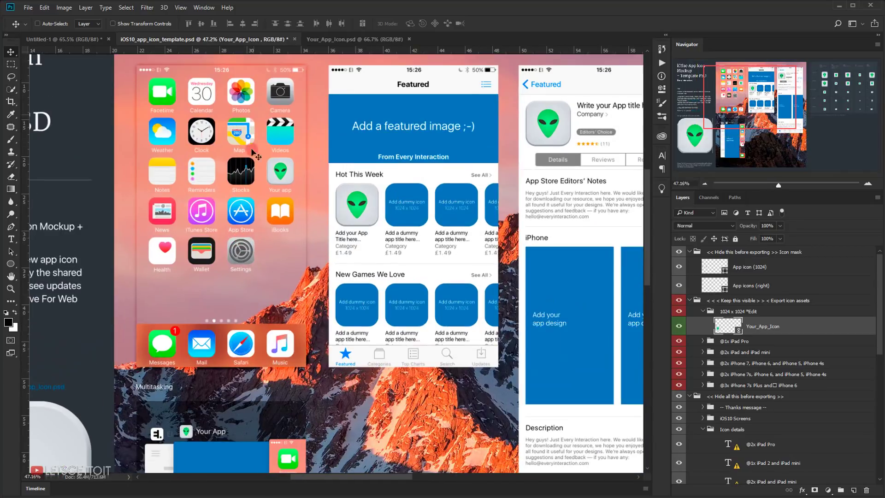
pyautogui.moveTo(434, 287); pyautogui.dragTo(34, 265)
pyautogui.moveTo(402, 289); pyautogui.dragTo(309, 340)
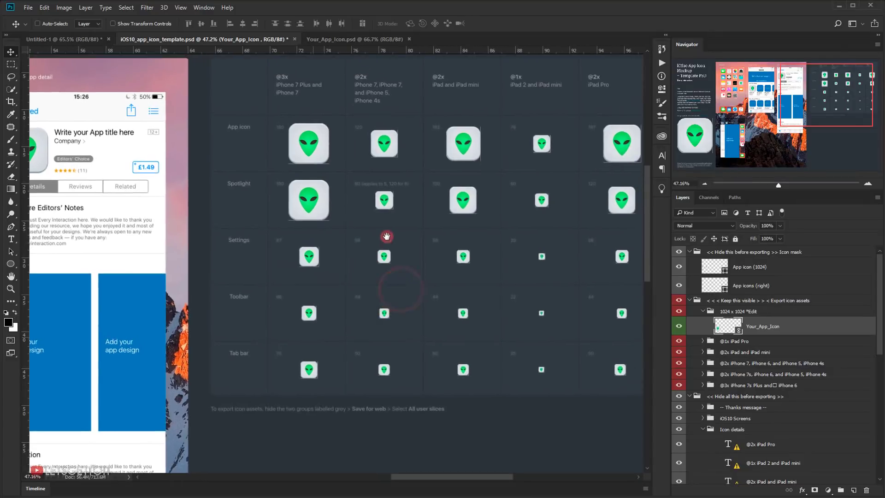
pyautogui.scroll(1, 387, 236)
pyautogui.moveTo(485, 310); pyautogui.dragTo(466, 215)
pyautogui.scroll(-3, 332, 253)
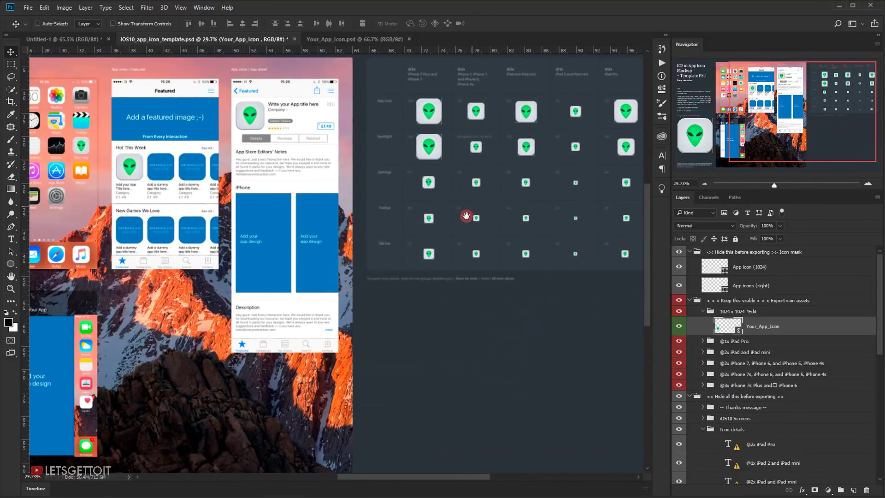
# Hide the interface panels and fit the whole iOS10 mockup template in the window for a full preview
pyautogui.scroll(-1, 459, 219)
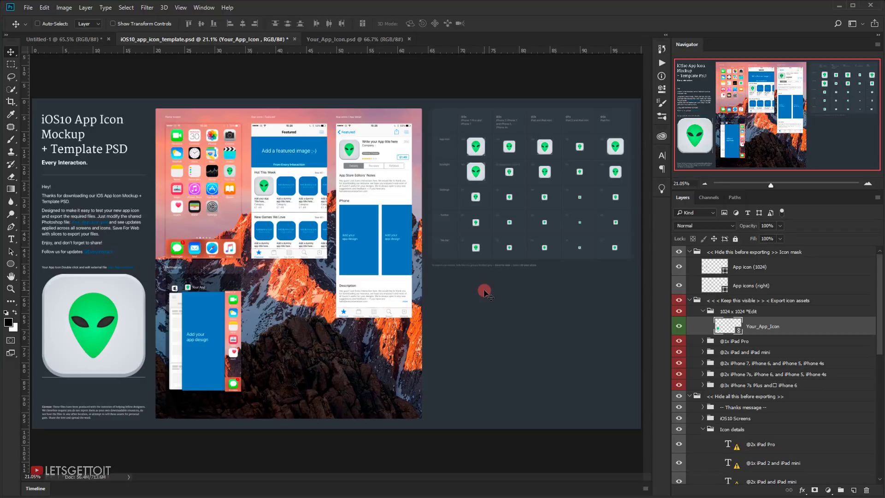
pyautogui.press('Tab')
pyautogui.hotkey('ctrl', '0')
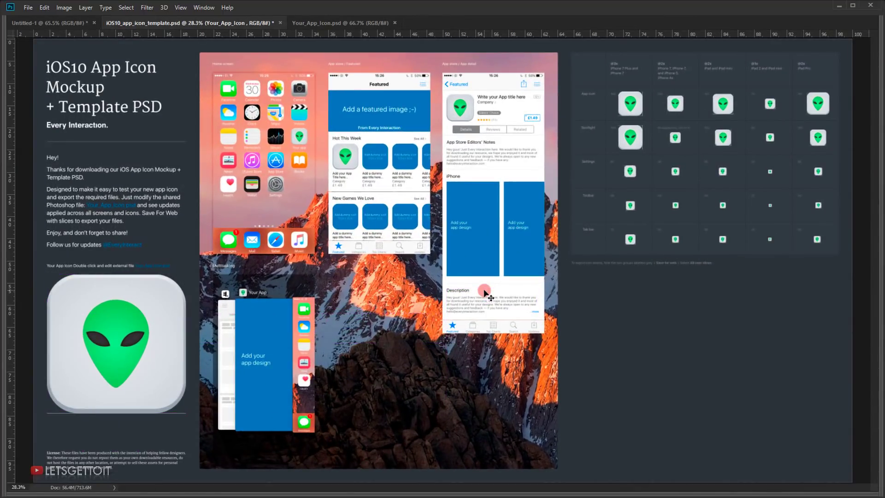